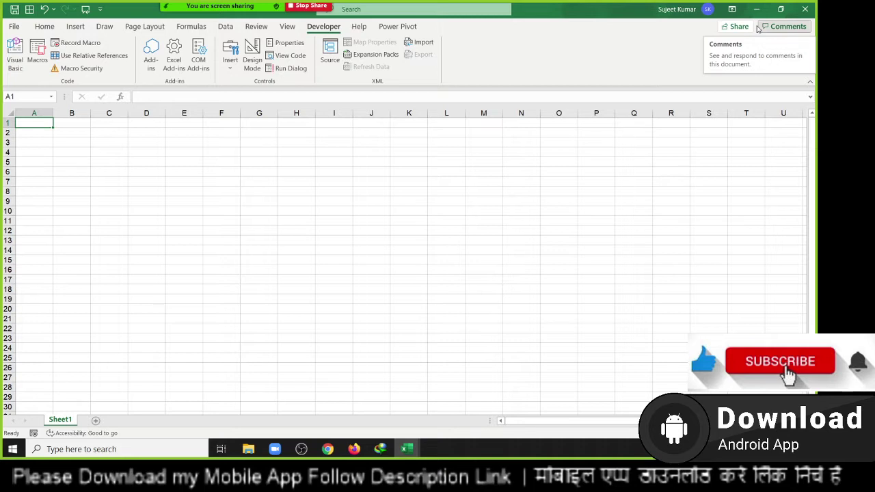
Allow the other meeting participant to record from the participants list.
{"action": "mouse_move", "coordinate": [164, 14]}
{"action": "left_click", "coordinate": [203, 15]}
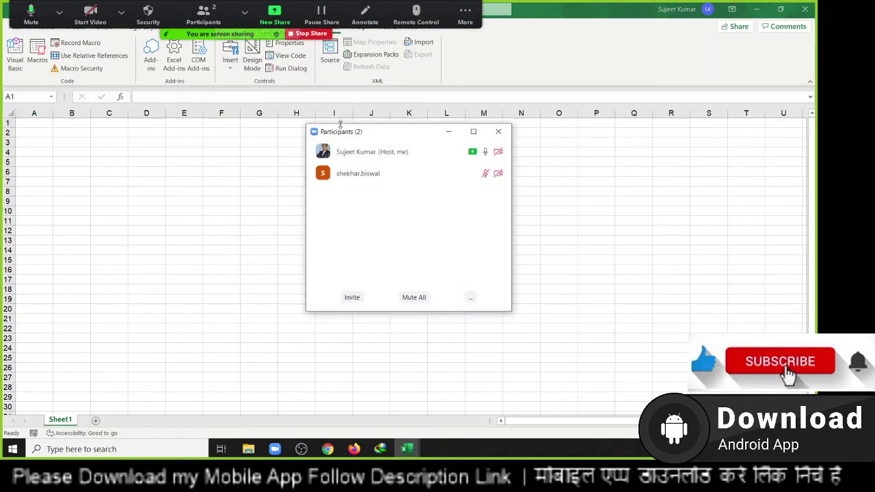
{"action": "left_click", "coordinate": [485, 173]}
{"action": "left_click", "coordinate": [537, 227]}
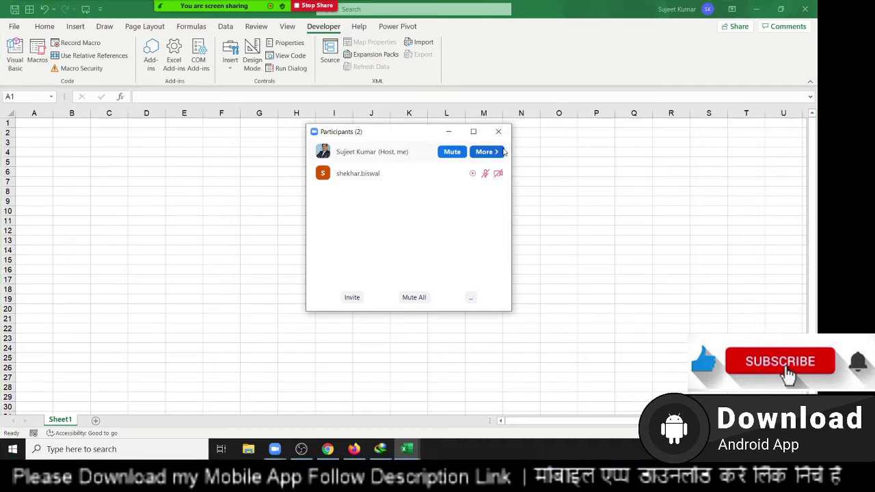
{"action": "left_click", "coordinate": [498, 131]}
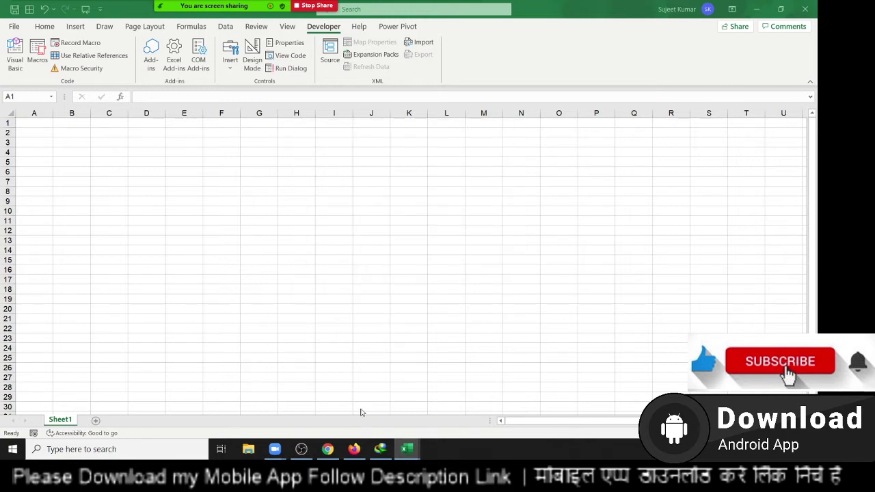
{"action": "mouse_move", "coordinate": [310, 452]}
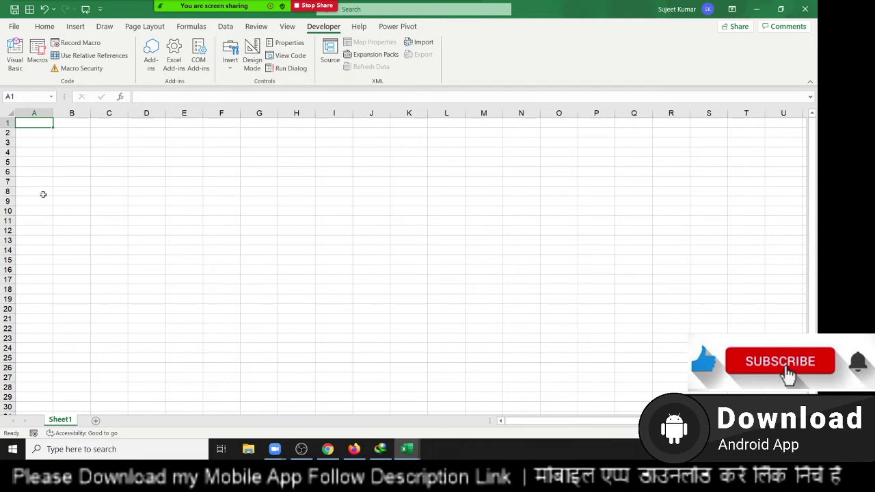
Launch the Visual Basic editor and look through its Insert and View menus.
{"action": "left_click", "coordinate": [18, 70]}
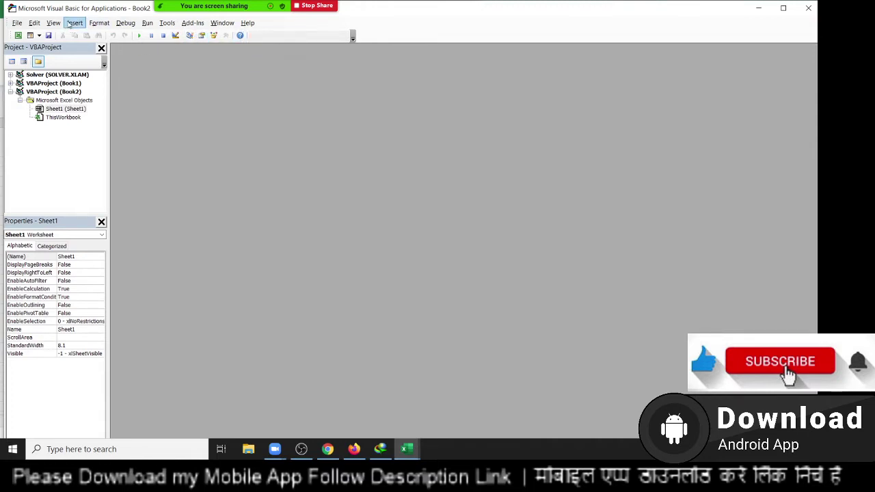
{"action": "left_click", "coordinate": [66, 24]}
{"action": "left_click", "coordinate": [65, 24]}
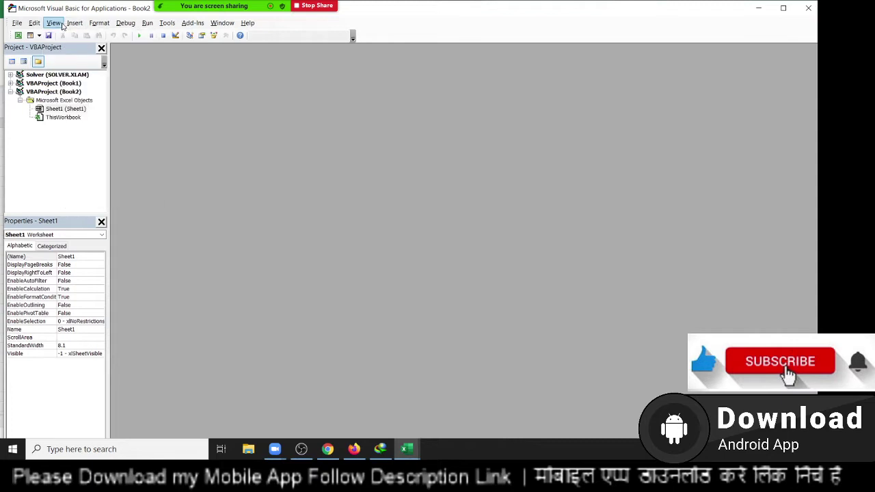
{"action": "left_click", "coordinate": [57, 28]}
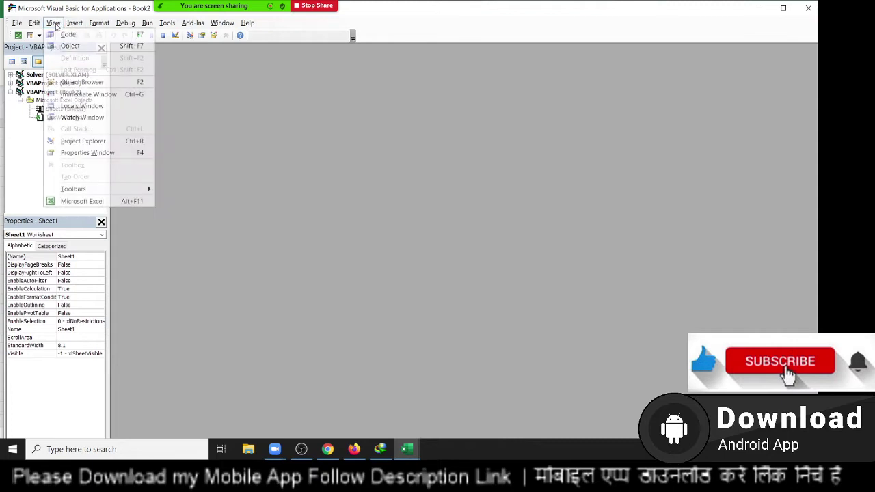
{"action": "left_click", "coordinate": [82, 152]}
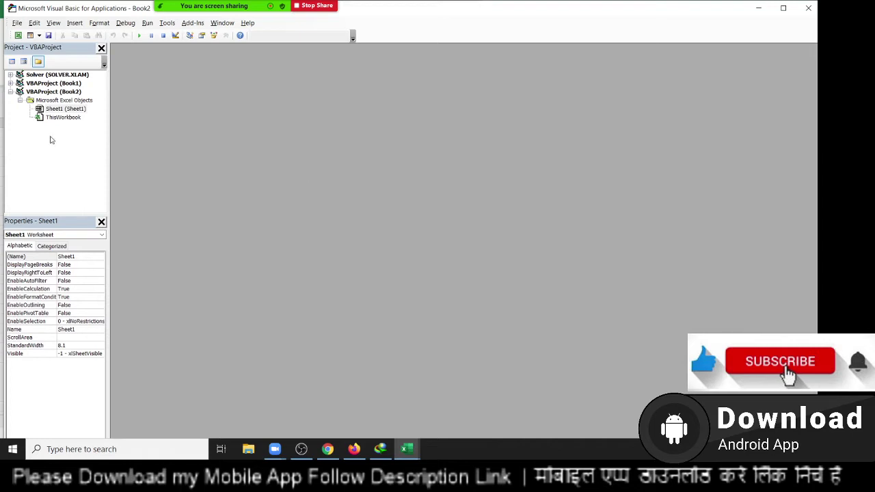
{"action": "left_click", "coordinate": [406, 448]}
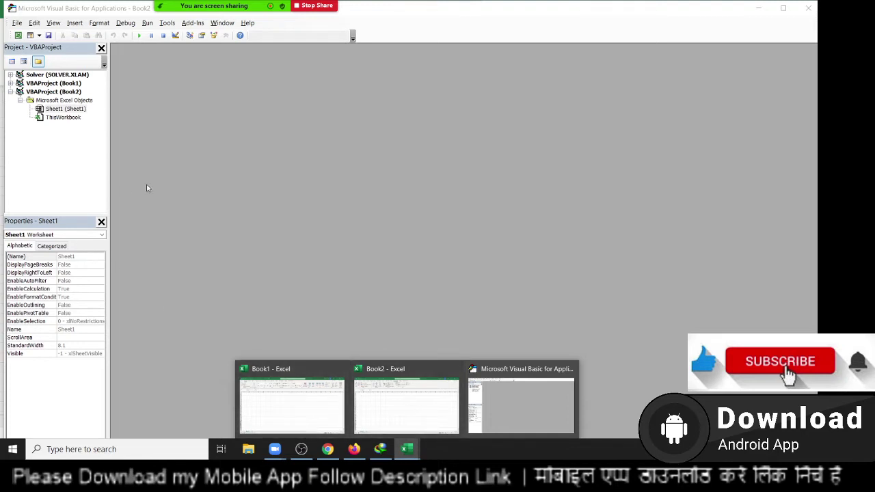
Bring the VBA editor forward and expand the Book2 and Book1 projects in the Project Explorer.
{"action": "left_click", "coordinate": [164, 184]}
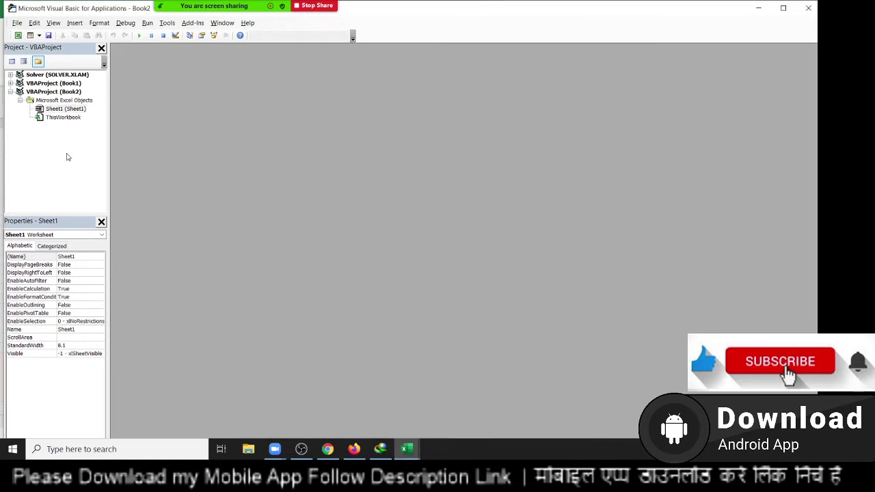
{"action": "left_click", "coordinate": [11, 92]}
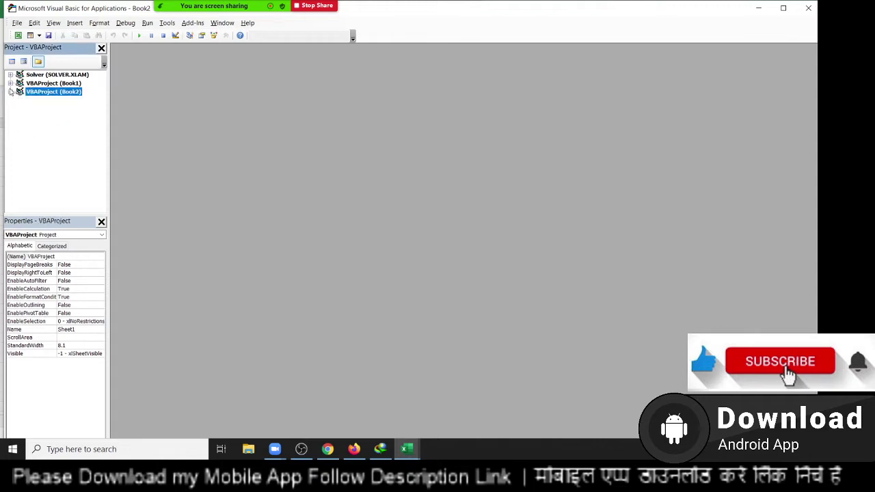
{"action": "left_click", "coordinate": [11, 92]}
{"action": "left_click", "coordinate": [11, 91]}
{"action": "left_click", "coordinate": [11, 92]}
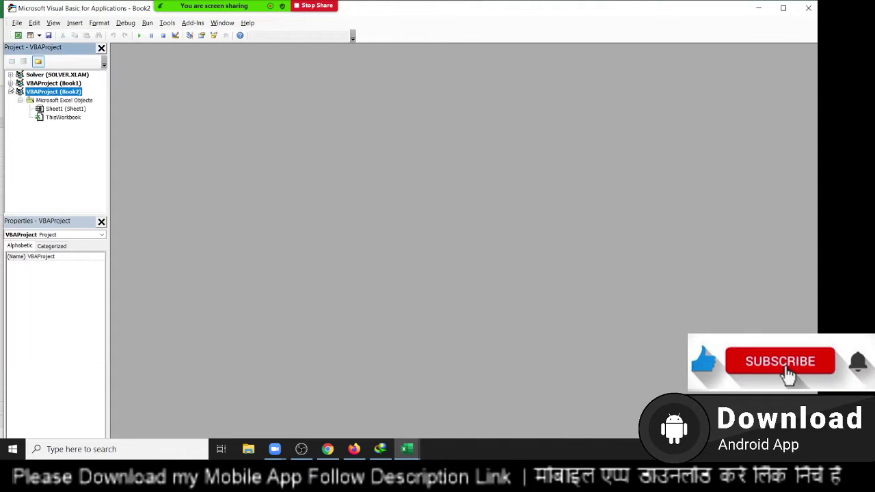
{"action": "left_click", "coordinate": [11, 91]}
{"action": "left_click", "coordinate": [11, 92]}
{"action": "left_click", "coordinate": [11, 91]}
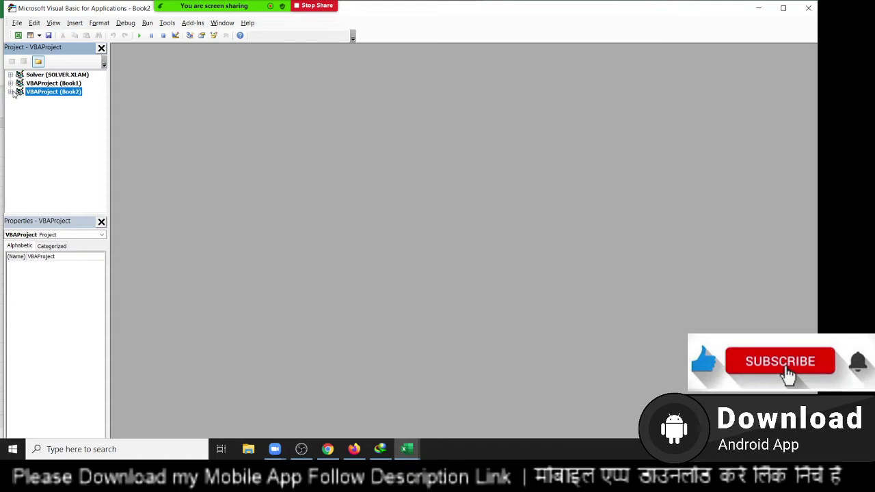
{"action": "left_click", "coordinate": [11, 92]}
{"action": "left_click", "coordinate": [11, 83]}
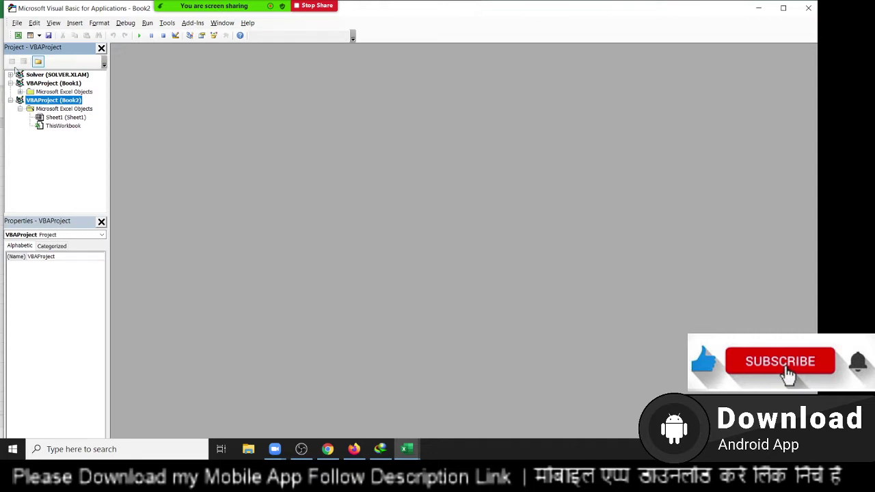
Open Sheet1's code window, then switch back to the Book2 workbook.
{"action": "left_click", "coordinate": [69, 119]}
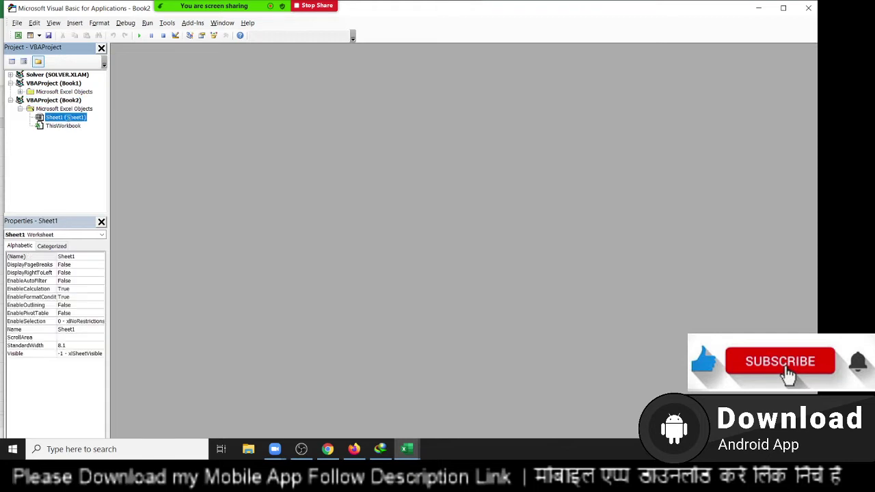
{"action": "double_click", "coordinate": [69, 119]}
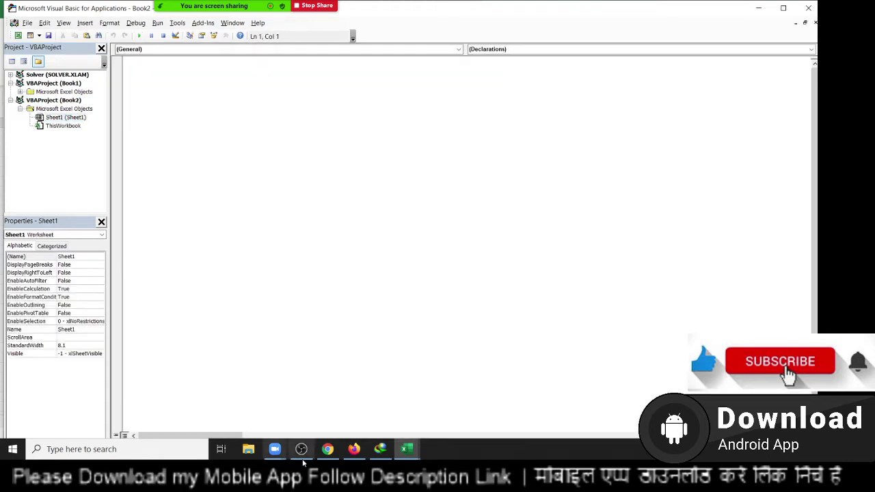
{"action": "left_click", "coordinate": [406, 448]}
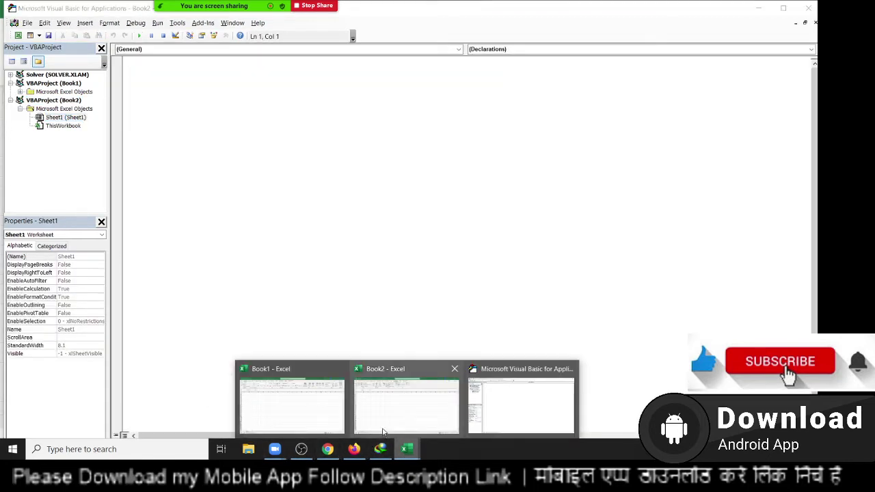
{"action": "left_click", "coordinate": [384, 432]}
Add Sheet2 and Sheet3 to Book2, then return to Sheet1's code window in the VBA editor.
{"action": "left_click", "coordinate": [123, 420]}
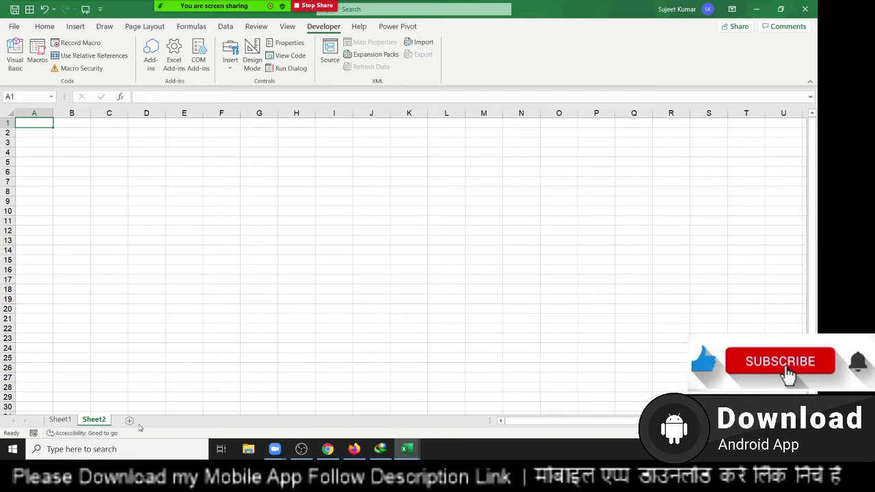
{"action": "left_click", "coordinate": [130, 420]}
{"action": "left_click", "coordinate": [405, 449]}
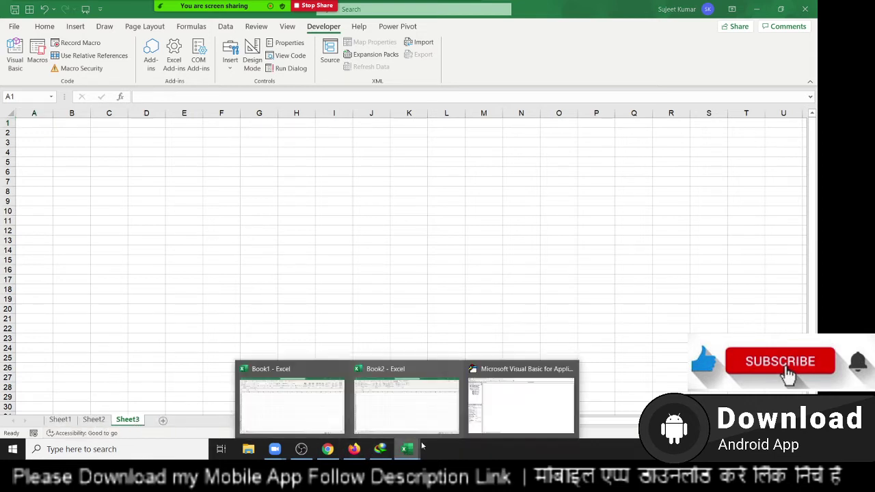
{"action": "left_click", "coordinate": [520, 403]}
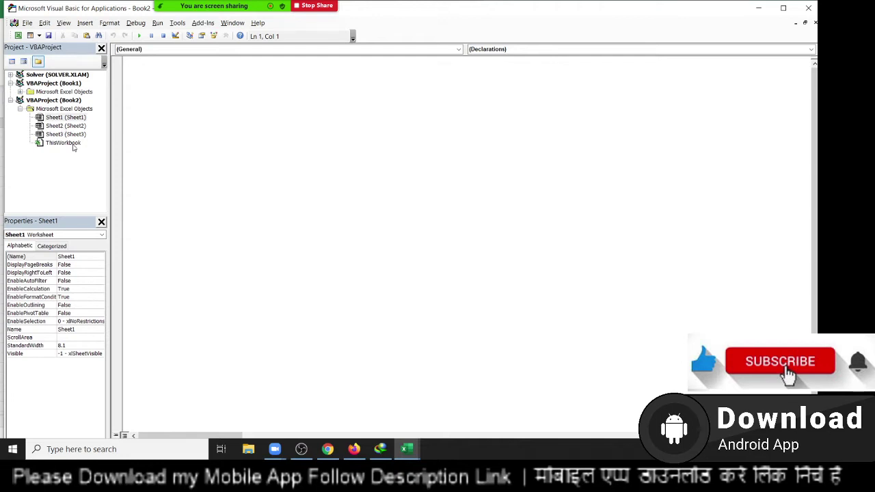
{"action": "left_click", "coordinate": [139, 89]}
{"action": "left_click", "coordinate": [62, 120]}
{"action": "left_click", "coordinate": [137, 103]}
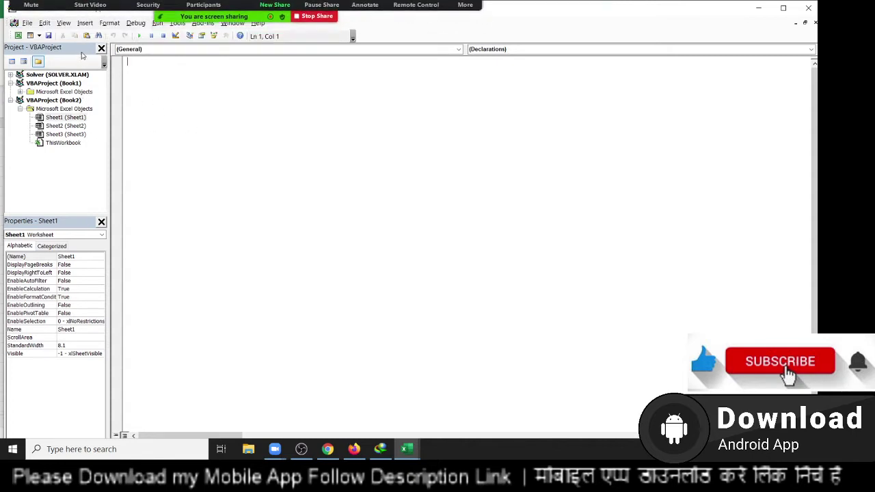
Insert Module1 into the Book2 project and open its empty code window.
{"action": "left_click", "coordinate": [83, 23]}
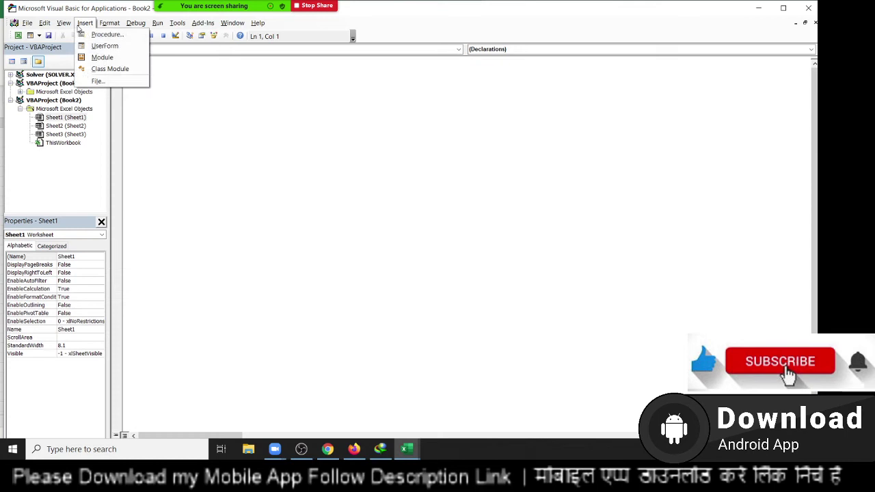
{"action": "left_click", "coordinate": [102, 58]}
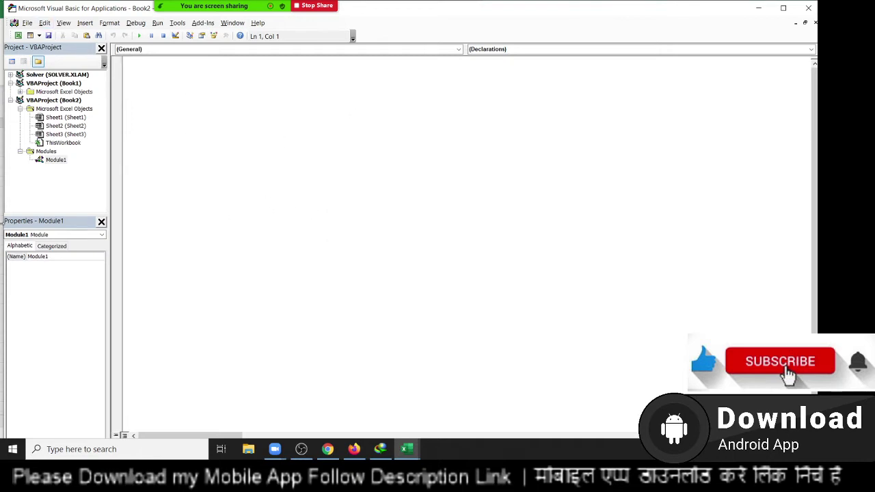
{"action": "left_click", "coordinate": [58, 161]}
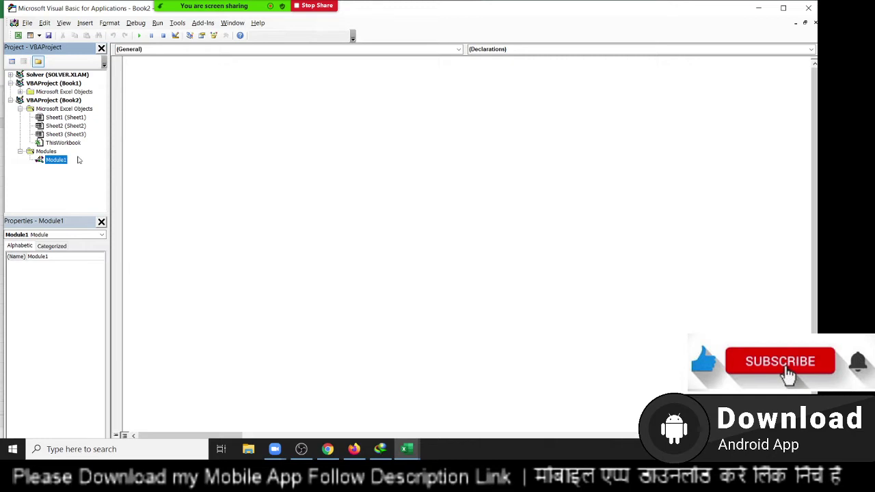
{"action": "double_click", "coordinate": [59, 161]}
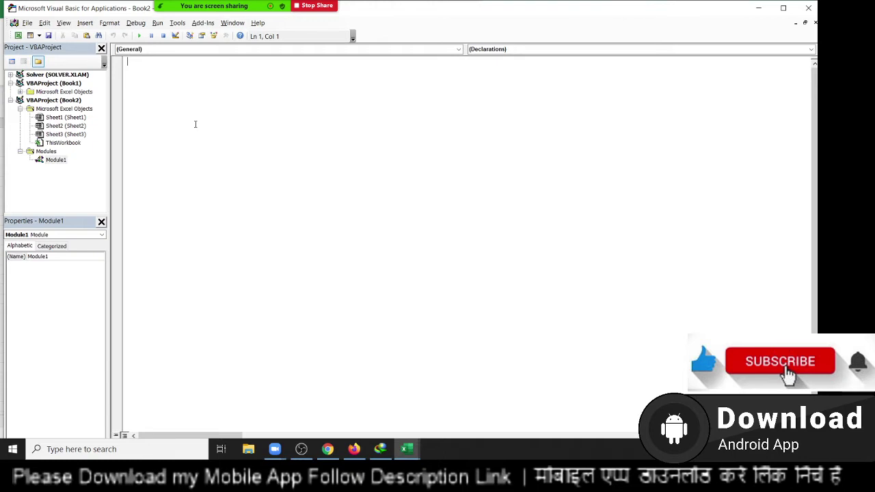
Write an empty Sub test1() procedure in Module1 and reopen it from Excel's Macros list.
{"action": "type", "text": "sub "}
{"action": "type", "text": "tes"}
{"action": "type", "text": "t1"}
{"action": "type", "text": "("}
{"action": "key", "text": "Return"}
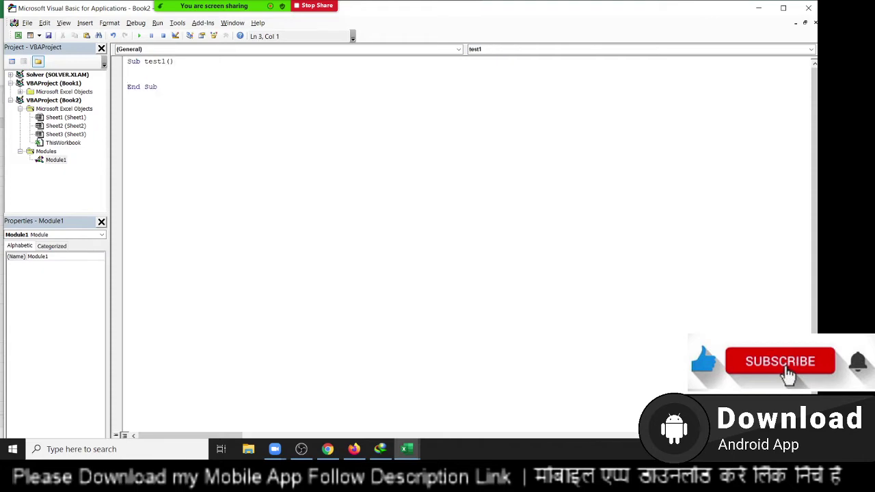
{"action": "key", "text": "alt+F11"}
{"action": "left_click", "coordinate": [44, 29]}
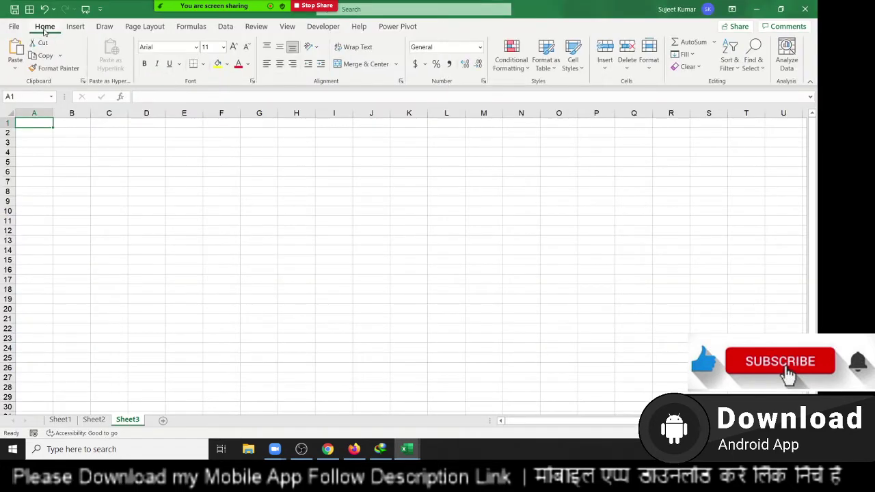
{"action": "left_click", "coordinate": [323, 26]}
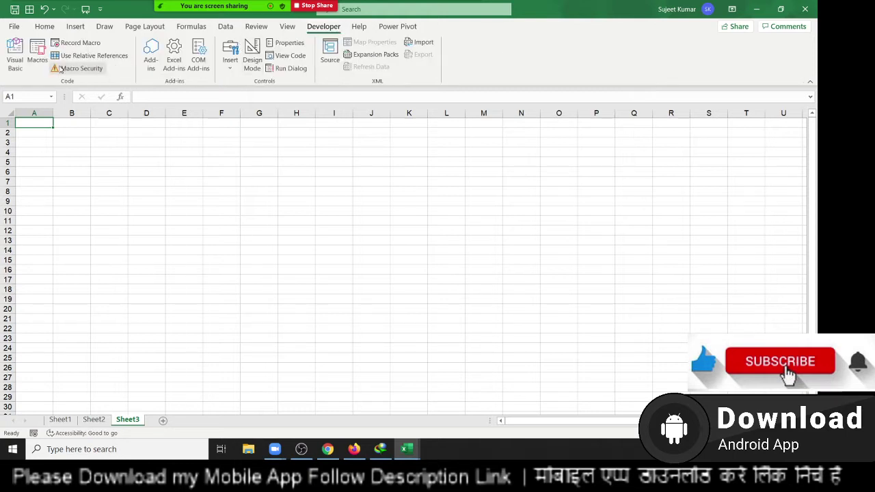
{"action": "left_click", "coordinate": [36, 61]}
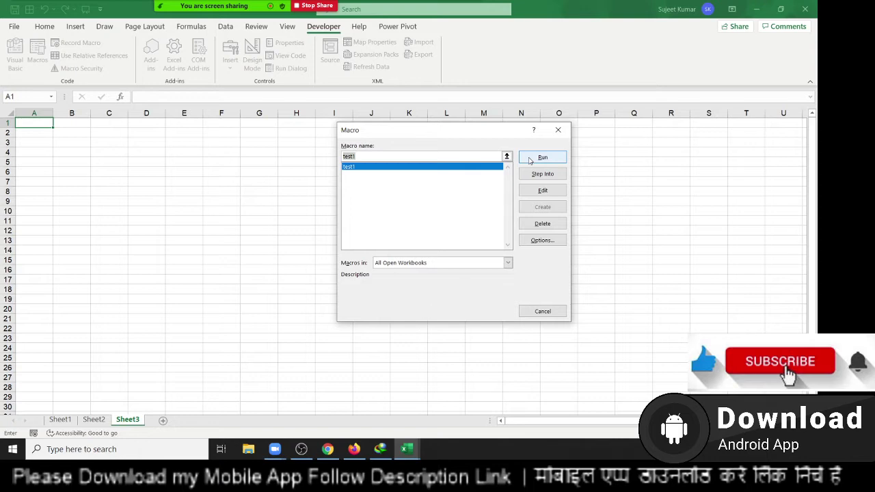
{"action": "left_click", "coordinate": [558, 130]}
{"action": "key", "text": "alt+F11"}
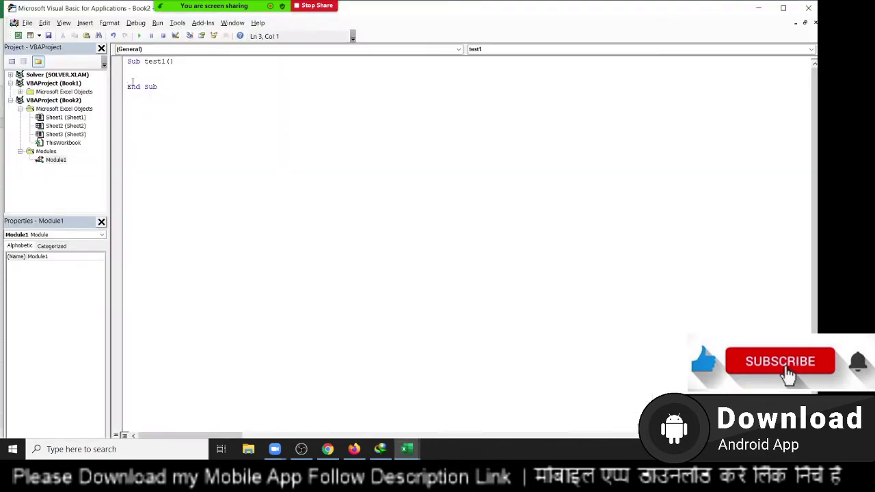
Insert a blank line above the test1 procedure and place the cursor on its Sub line.
{"action": "key", "text": "shift+Down"}
{"action": "key", "text": "ctrl+Home"}
{"action": "key", "text": "Return"}
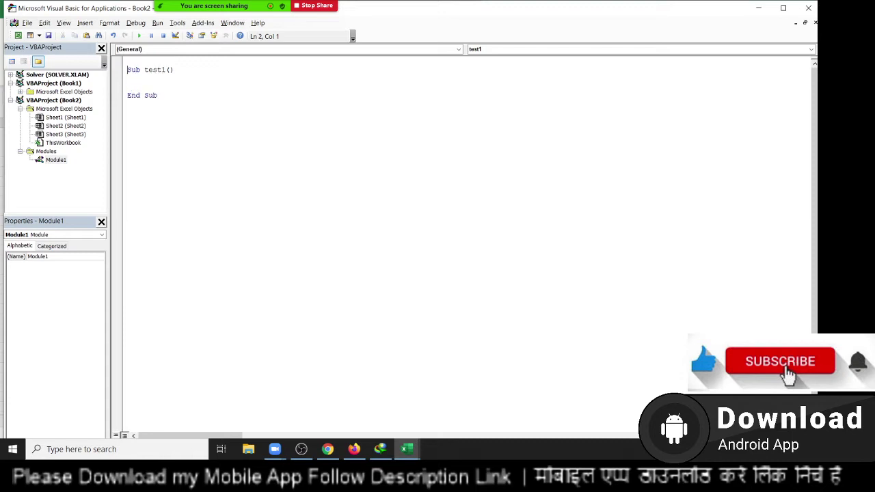
{"action": "key", "text": "Up"}
{"action": "key", "text": "Down"}
{"action": "key", "text": "Down"}
{"action": "key", "text": "Down"}
{"action": "key", "text": "Down"}
{"action": "left_click", "coordinate": [127, 82]}
{"action": "key", "text": "shift+Down"}
{"action": "key", "text": "shift+Down"}
{"action": "key", "text": "shift+Down"}
{"action": "key", "text": "shift+Down"}
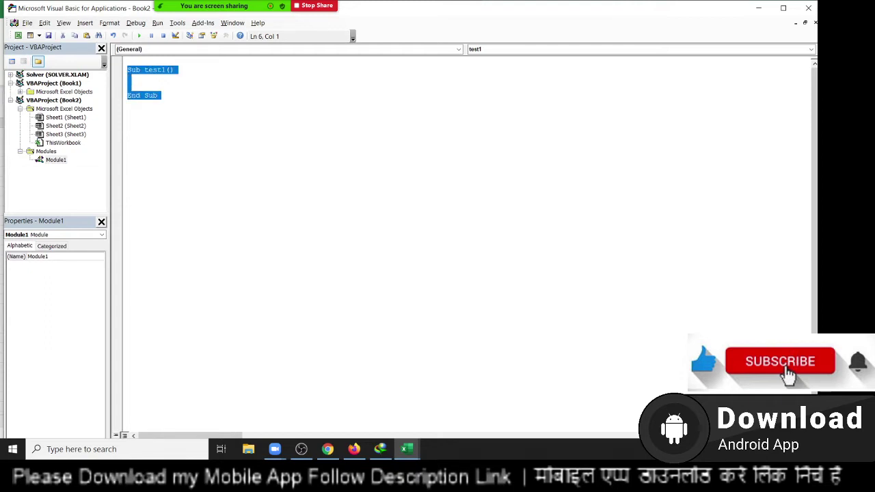
{"action": "key", "text": "ctrl+Home"}
{"action": "key", "text": "Down"}
Add Public before Sub, delete it again, and insert two blank lines in the body.
{"action": "type", "text": "p"}
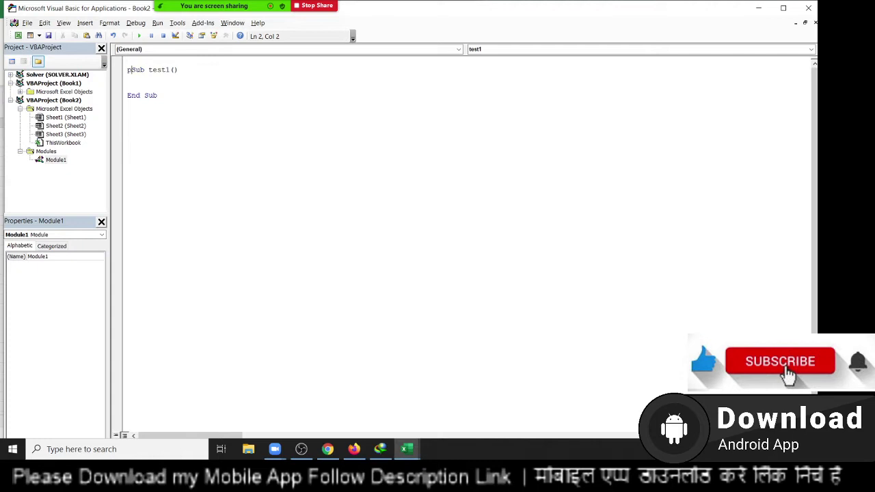
{"action": "type", "text": "ublic"}
{"action": "key", "text": "Down"}
{"action": "key", "text": "Up"}
{"action": "key", "text": "shift+Left"}
{"action": "key", "text": "shift+Left"}
{"action": "key", "text": "shift+Left"}
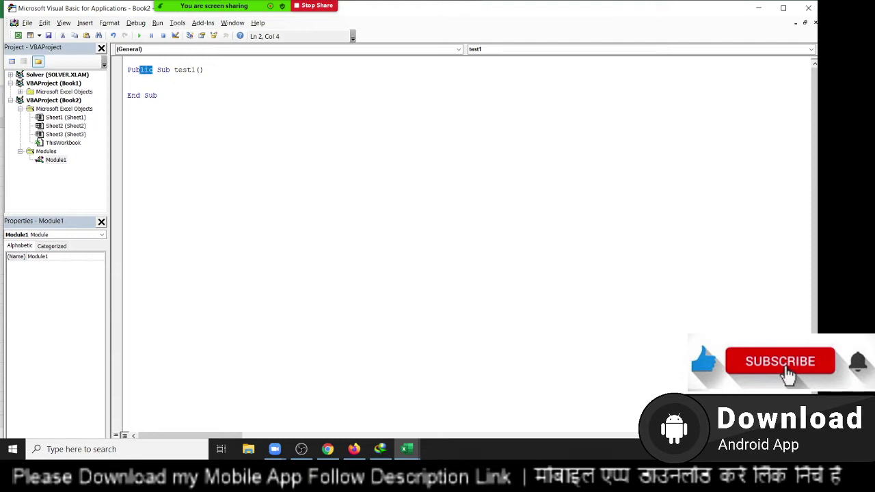
{"action": "key", "text": "shift+Left"}
{"action": "key", "text": "shift+Left"}
{"action": "key", "text": "shift+Left"}
{"action": "key", "text": "Delete"}
{"action": "key", "text": "Down"}
{"action": "key", "text": "Delete"}
{"action": "key", "text": "Down"}
{"action": "key", "text": "Return"}
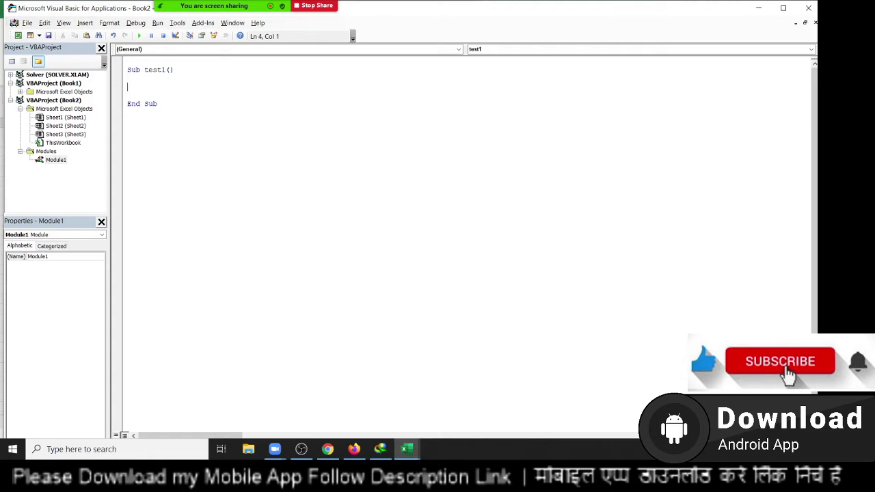
{"action": "key", "text": "Return"}
{"action": "key", "text": "shift+Down"}
{"action": "key", "text": "shift+Down"}
{"action": "key", "text": "shift+Down"}
{"action": "key", "text": "Up"}
{"action": "key", "text": "Up"}
{"action": "key", "text": "Up"}
Change the procedure name from test1 to test_today.
{"action": "key", "text": "Right"}
{"action": "key", "text": "Right"}
{"action": "key", "text": "Right"}
{"action": "key", "text": "shift+Left"}
{"action": "key", "text": "shift+Left"}
{"action": "key", "text": "shift+Left"}
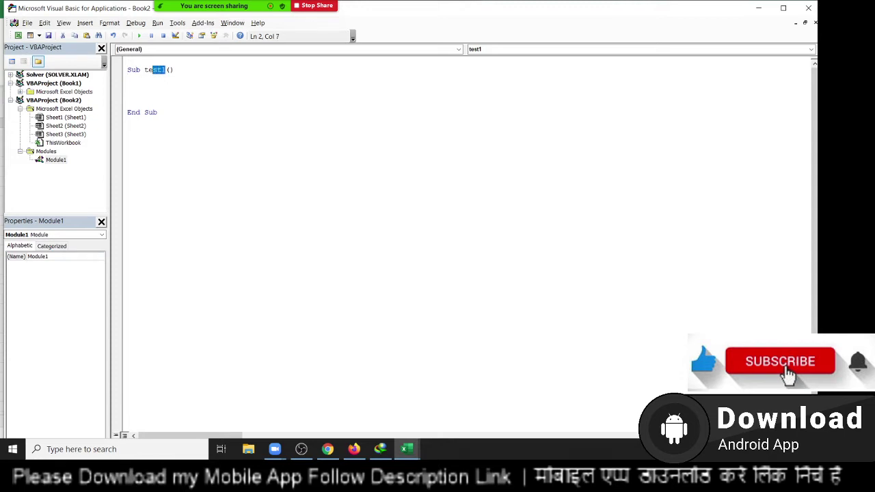
{"action": "key", "text": "shift+Left"}
{"action": "key", "text": "shift+Left"}
{"action": "key", "text": "Right"}
{"action": "key", "text": "BackSpace"}
{"action": "type", "text": "t"}
{"action": "type", "text": "oday"}
{"action": "key", "text": "BackSpace"}
{"action": "type", "text": "_"}
{"action": "left_click", "coordinate": [127, 78]}
Rename test_today to Raj1 and confirm Raj1 appears in Excel's Macros list.
{"action": "double_click", "coordinate": [180, 71]}
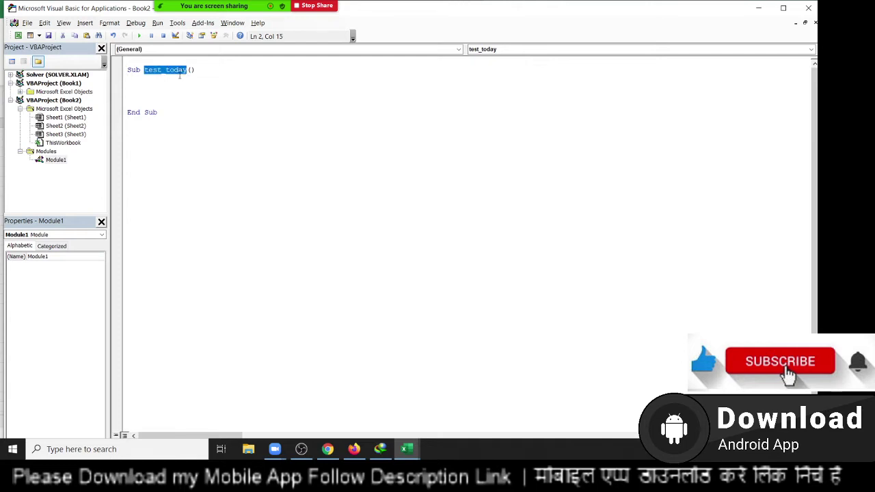
{"action": "type", "text": "Raj1"}
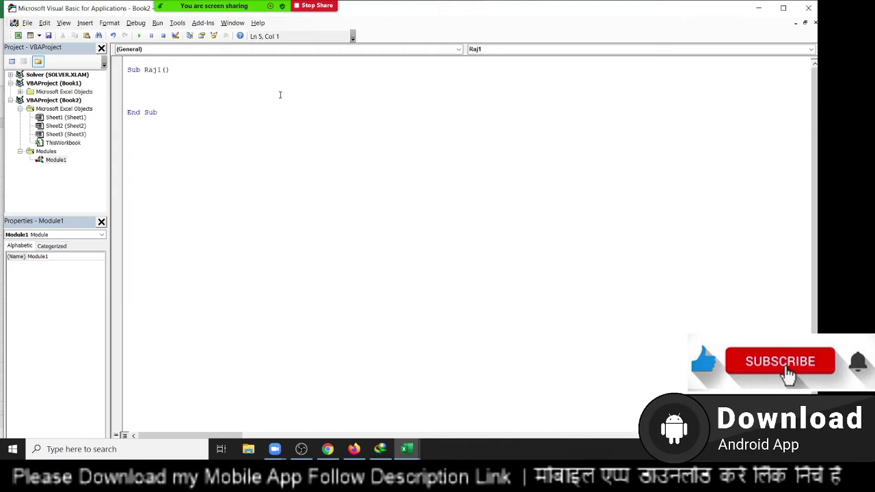
{"action": "key", "text": "alt+F11"}
{"action": "left_click", "coordinate": [36, 58]}
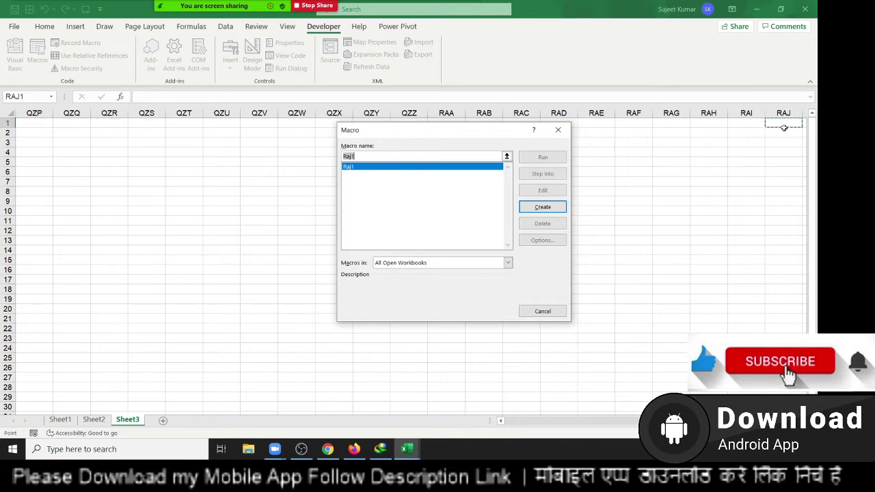
{"action": "key", "text": "Escape"}
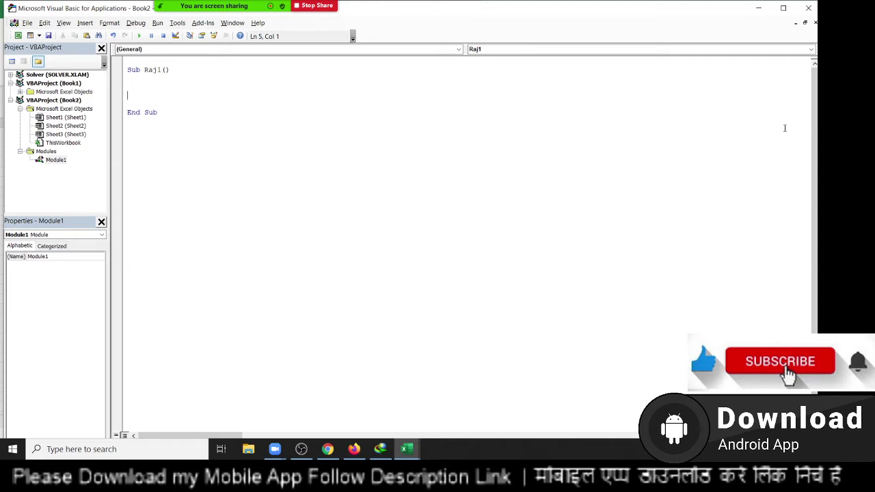
{"action": "key", "text": "Up"}
{"action": "key", "text": "Up"}
{"action": "key", "text": "Up"}
{"action": "key", "text": "shift+Down"}
{"action": "key", "text": "shift+Down"}
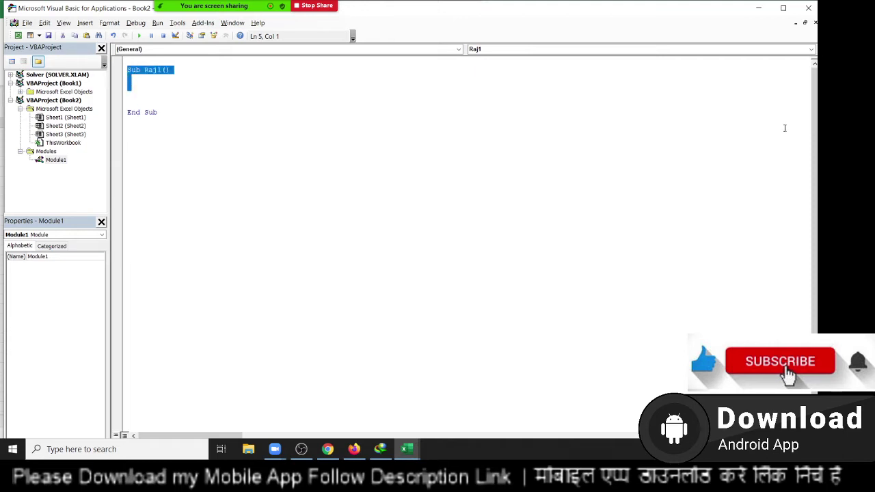
{"action": "key", "text": "shift+Down"}
{"action": "key", "text": "shift+Down"}
{"action": "key", "text": "ctrl+Home"}
{"action": "key", "text": "Down"}
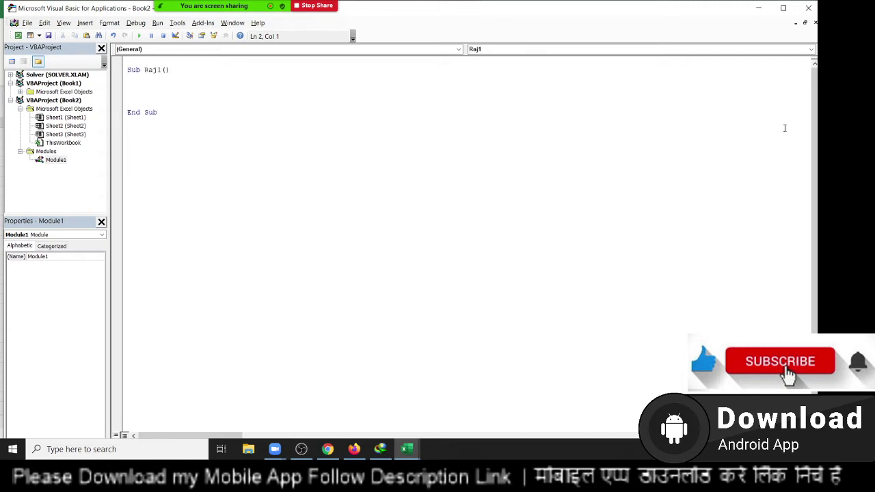
{"action": "key", "text": "shift+Down"}
{"action": "key", "text": "shift+Down"}
{"action": "key", "text": "shift+Down"}
{"action": "key", "text": "Right"}
{"action": "key", "text": "alt+F11"}
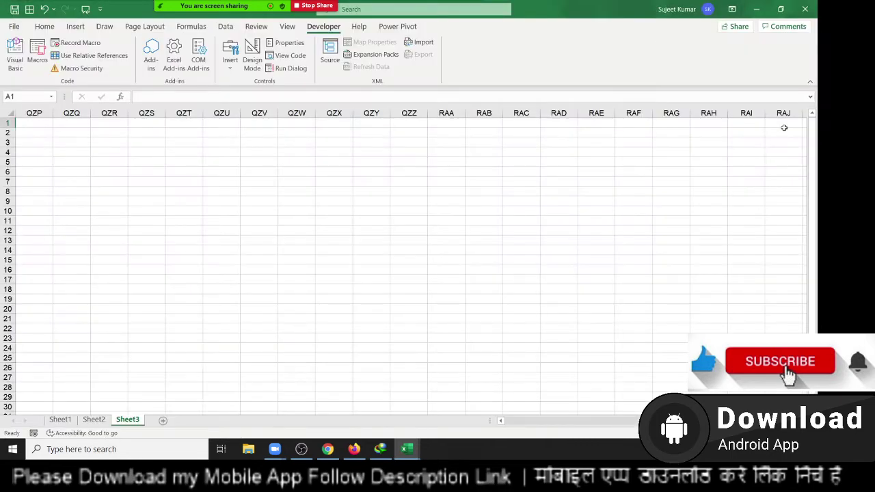
{"action": "key", "text": "ctrl+Home"}
{"action": "key", "text": "Down"}
{"action": "key", "text": "Down"}
{"action": "key", "text": "Down"}
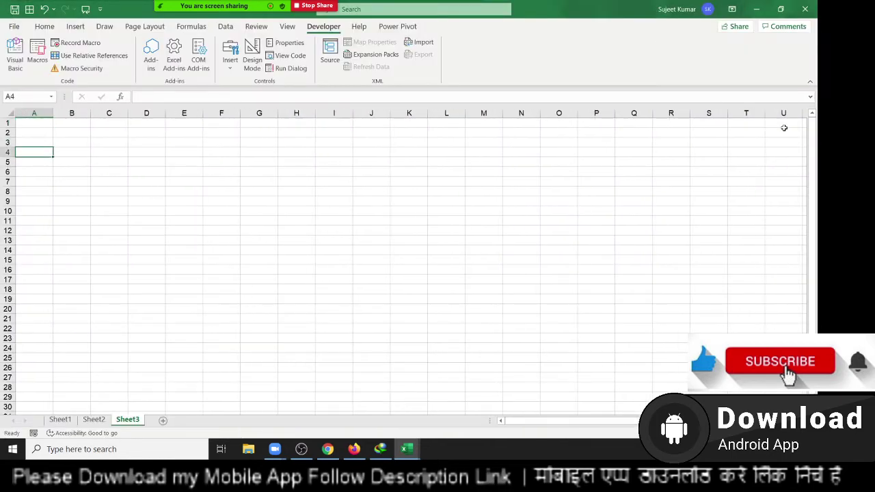
{"action": "key", "text": "Right"}
{"action": "key", "text": "Right"}
{"action": "key", "text": "Up"}
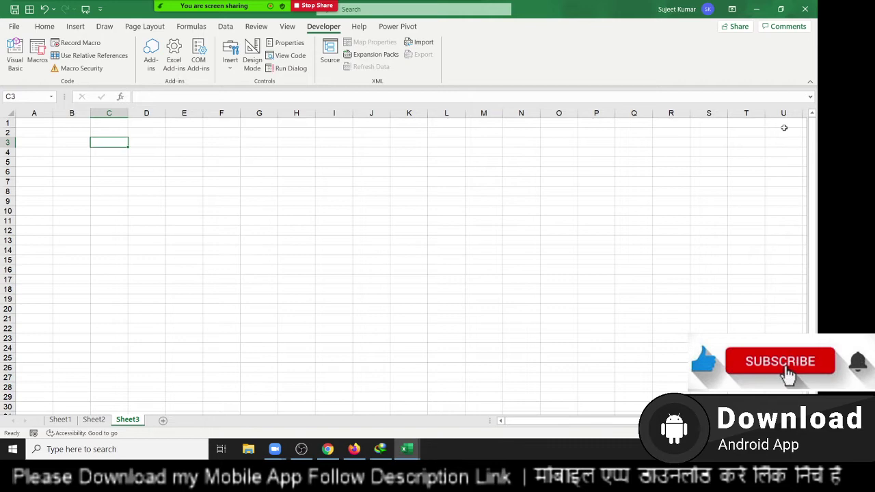
{"action": "scroll", "coordinate": [246, 236], "scroll_direction": "up", "scroll_amount": 5}
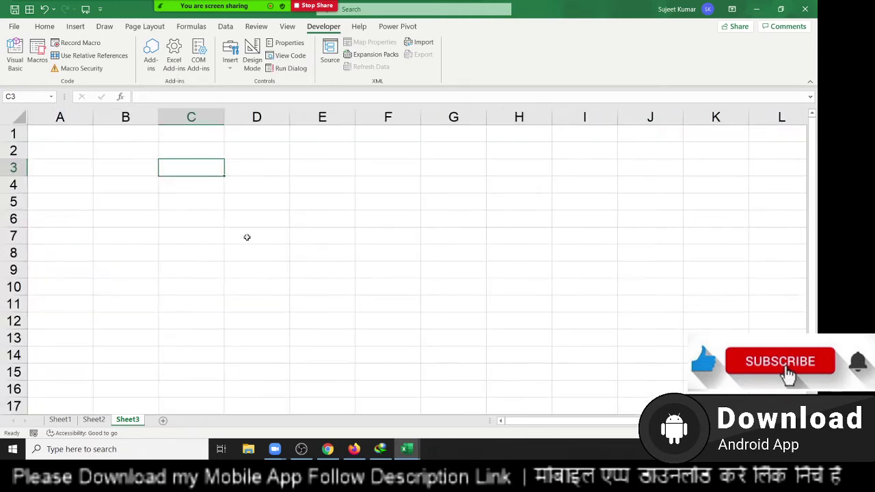
{"action": "scroll", "coordinate": [241, 231], "scroll_direction": "up", "scroll_amount": 4}
{"action": "left_click", "coordinate": [191, 180]}
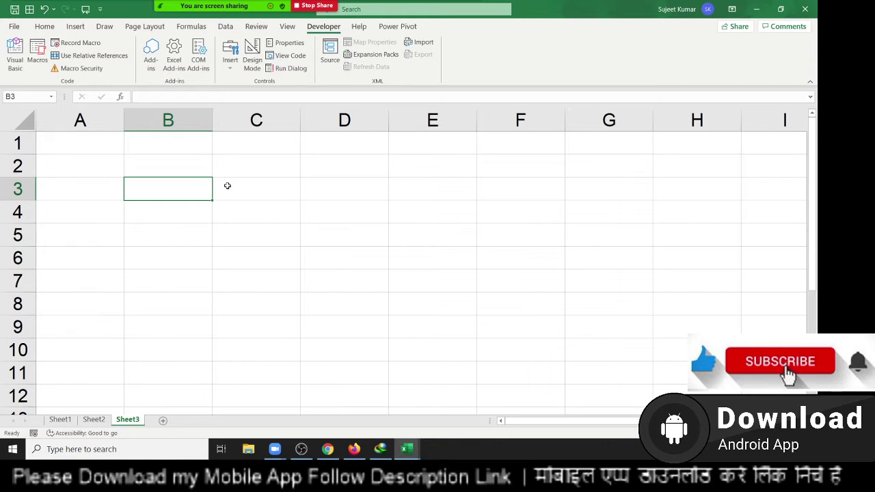
{"action": "type", "text": "Publi"}
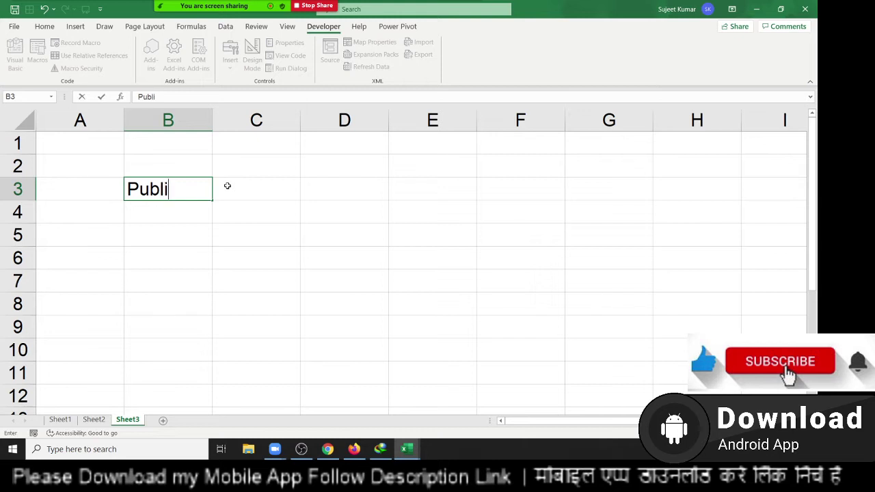
{"action": "type", "text": "c Mac"}
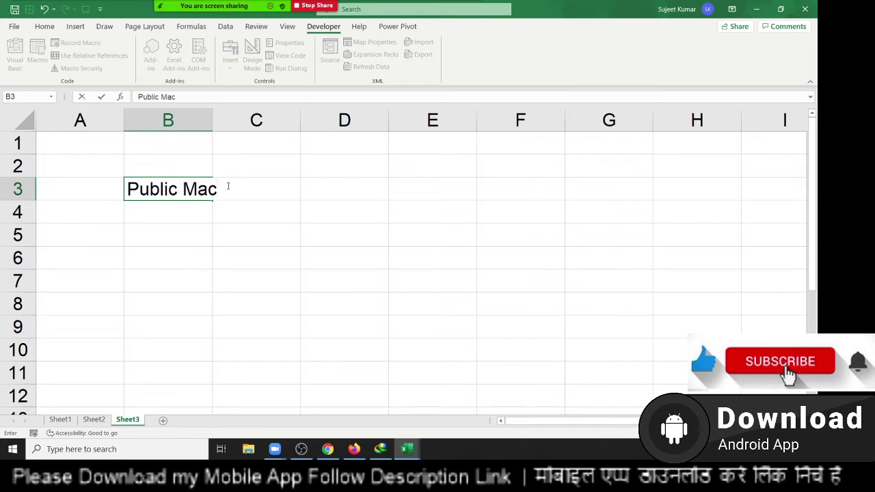
{"action": "type", "text": "ros"}
{"action": "key", "text": "Return"}
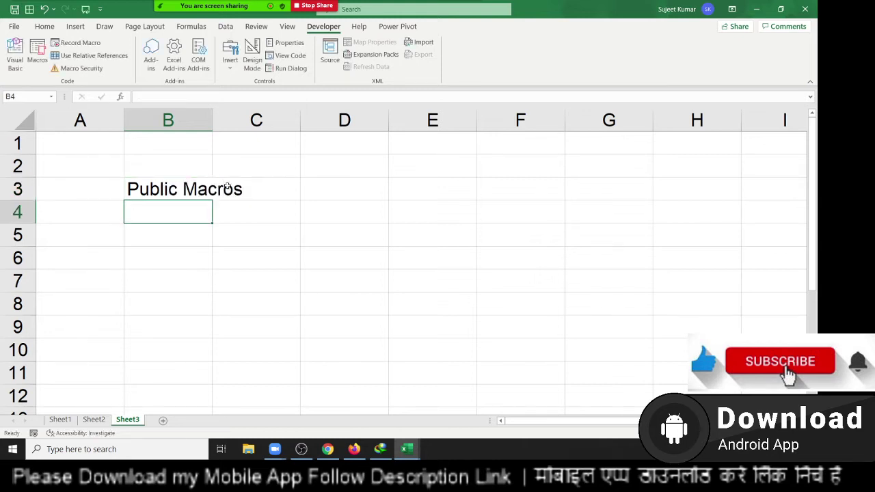
{"action": "key", "text": "Return"}
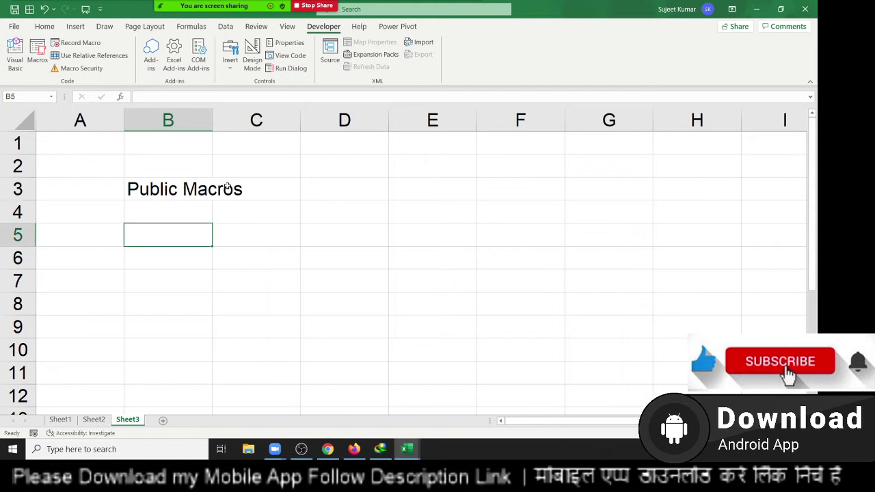
{"action": "type", "text": "Pers"}
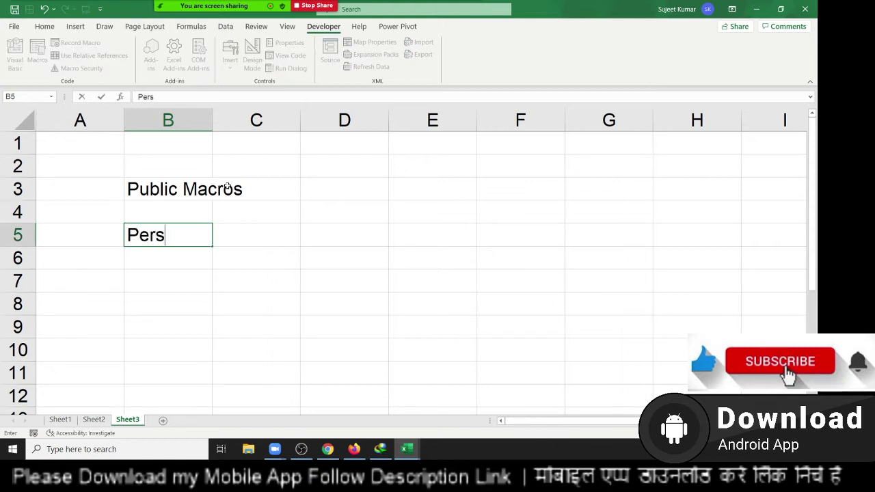
{"action": "type", "text": "onal M"}
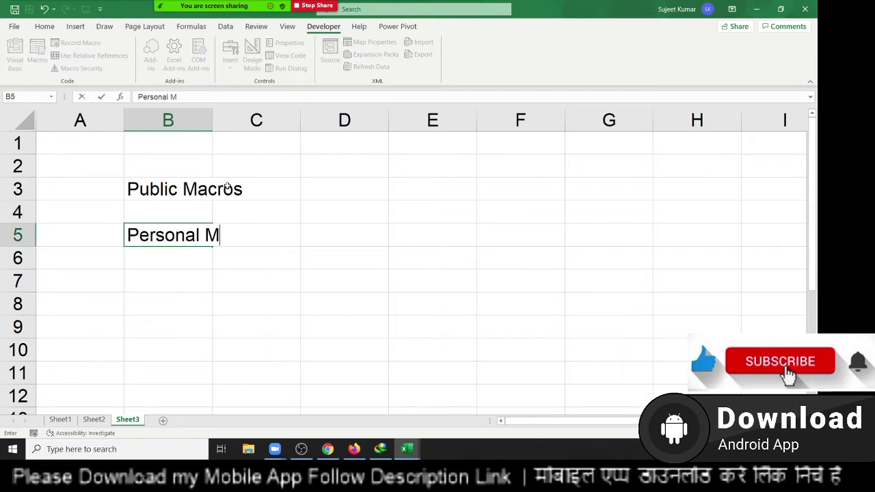
{"action": "type", "text": "acros\\"}
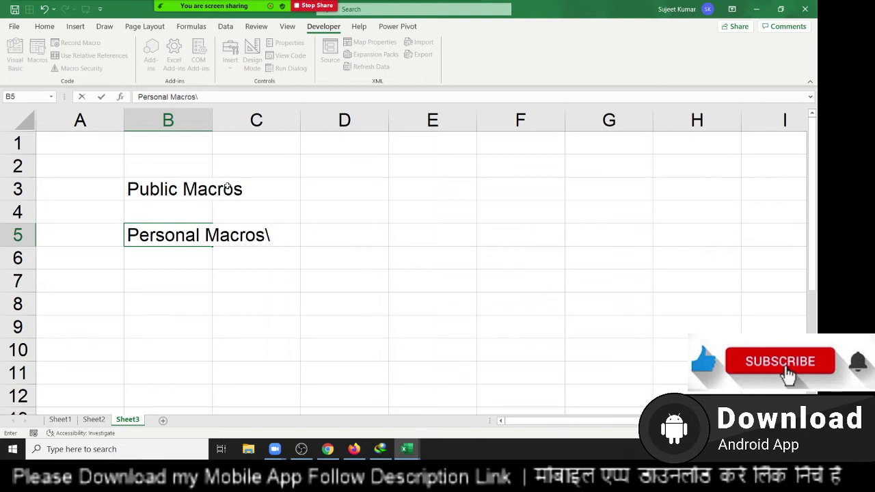
{"action": "key", "text": "BackSpace"}
{"action": "key", "text": "Return"}
{"action": "key", "text": "Return"}
{"action": "key", "text": "Return"}
{"action": "type", "text": "E"}
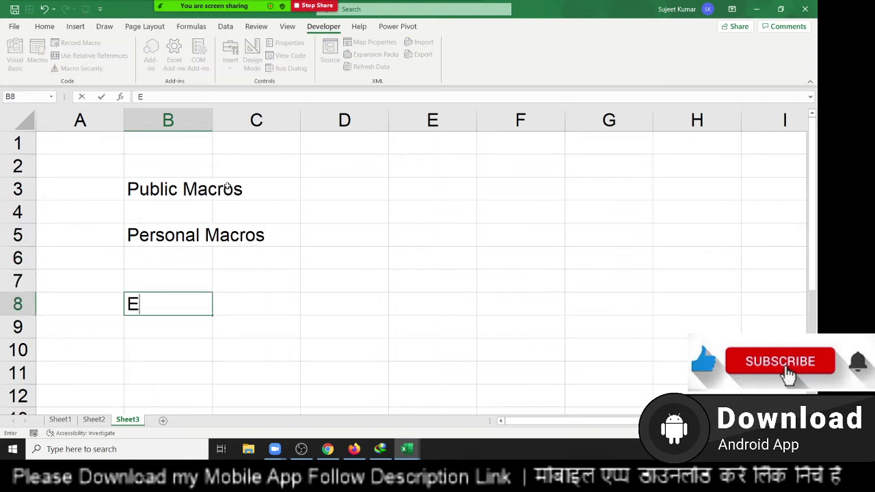
{"action": "type", "text": "ve"}
{"action": "type", "text": "nt Mac"}
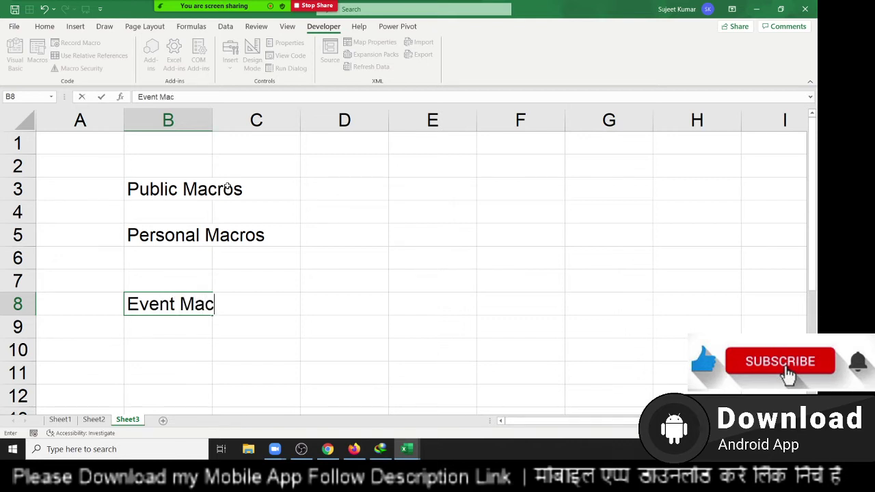
{"action": "type", "text": "ros\\"}
{"action": "key", "text": "BackSpace"}
{"action": "key", "text": "Return"}
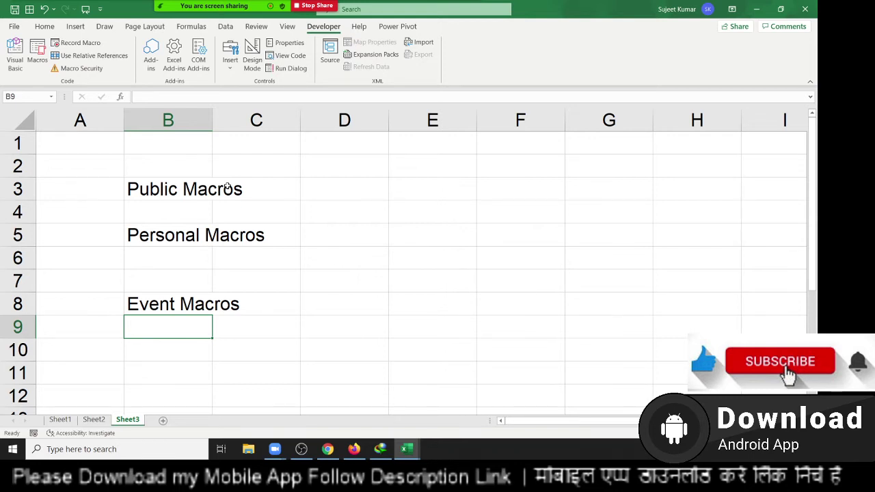
{"action": "left_click", "coordinate": [142, 196]}
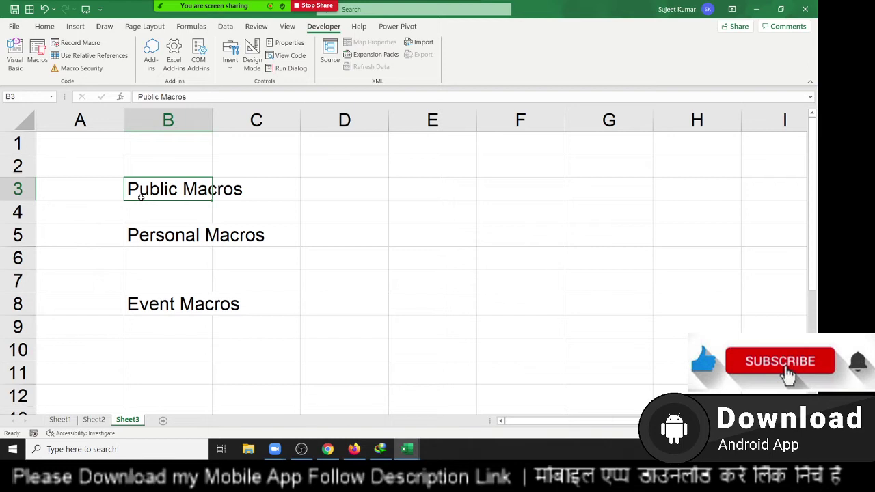
{"action": "key", "text": "Down"}
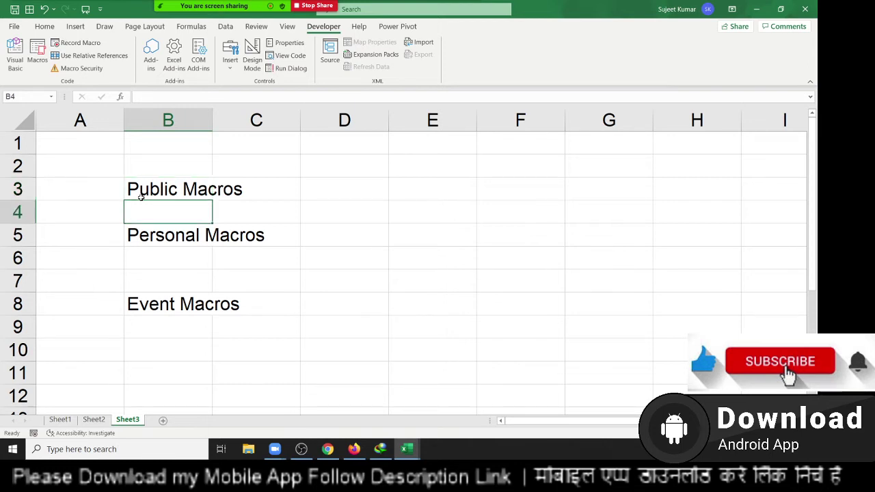
{"action": "key", "text": "Up"}
{"action": "key", "text": "Down"}
{"action": "key", "text": "Down"}
{"action": "key", "text": "Down"}
{"action": "key", "text": "Down"}
{"action": "key", "text": "Down"}
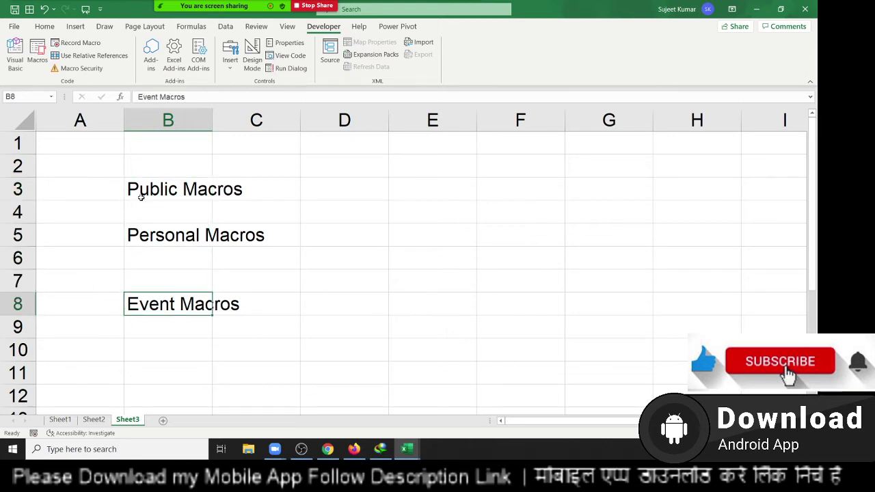
{"action": "key", "text": "Up"}
{"action": "key", "text": "Up"}
{"action": "key", "text": "Up"}
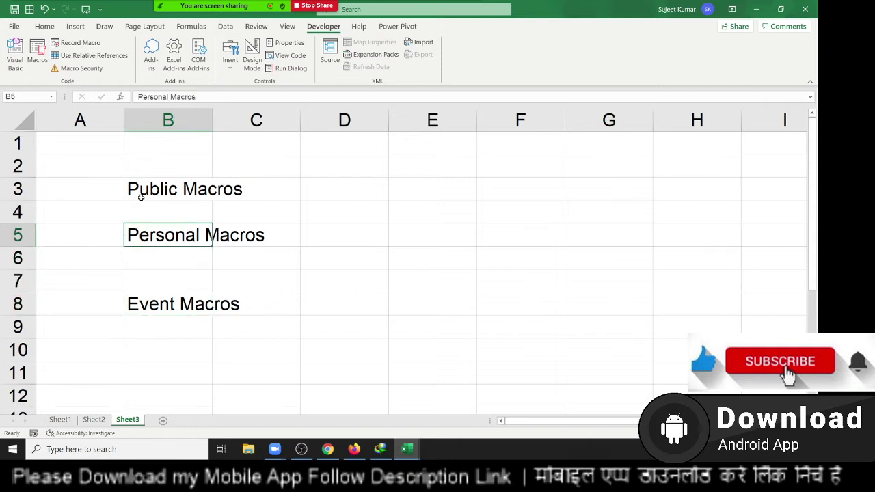
{"action": "key", "text": "shift+Right"}
{"action": "key", "text": "Up"}
{"action": "key", "text": "Up"}
{"action": "key", "text": "shift+Right"}
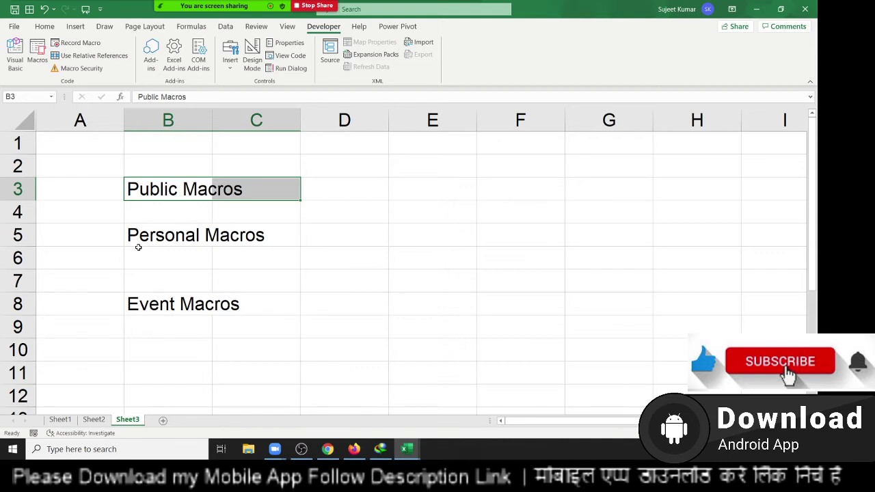
Replace the macro name Raj1 with Test_Today in the code window.
{"action": "key", "text": "alt+F11"}
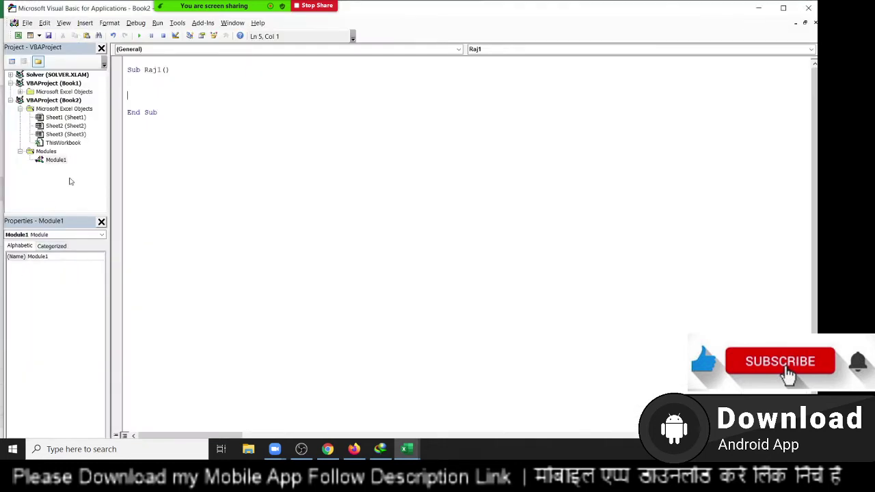
{"action": "left_click", "coordinate": [160, 70]}
{"action": "double_click", "coordinate": [160, 69]}
{"action": "type", "text": "T"}
{"action": "type", "text": "est"}
{"action": "type", "text": "_Today"}
{"action": "left_click", "coordinate": [127, 80]}
From the blank Book1, check View > Macros lists Book2!Test_Today, then close it.
{"action": "key", "text": "alt+F11"}
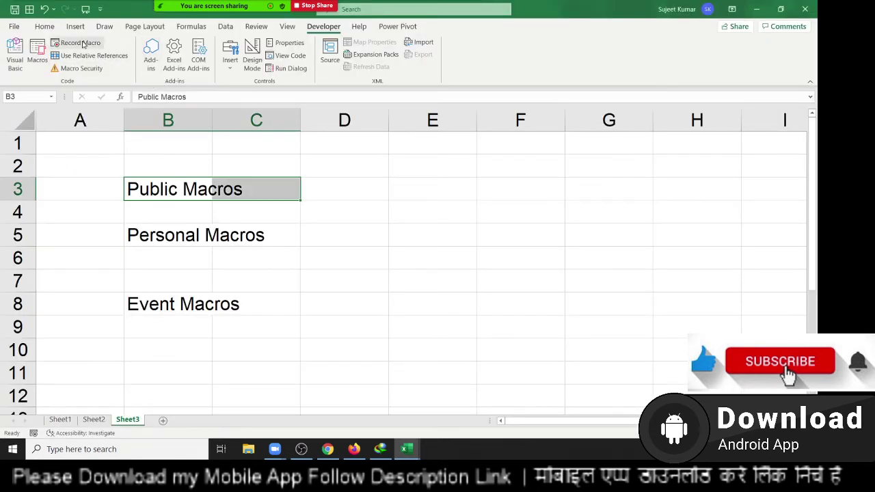
{"action": "left_click", "coordinate": [408, 451]}
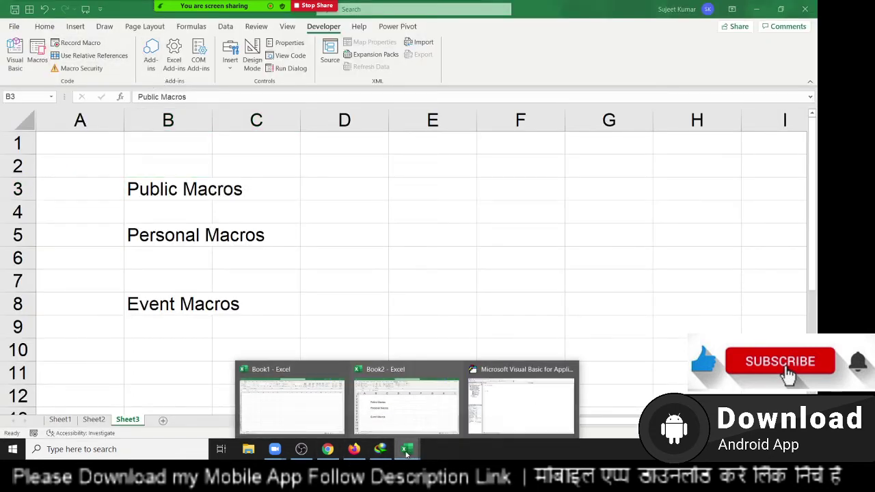
{"action": "left_click", "coordinate": [310, 416]}
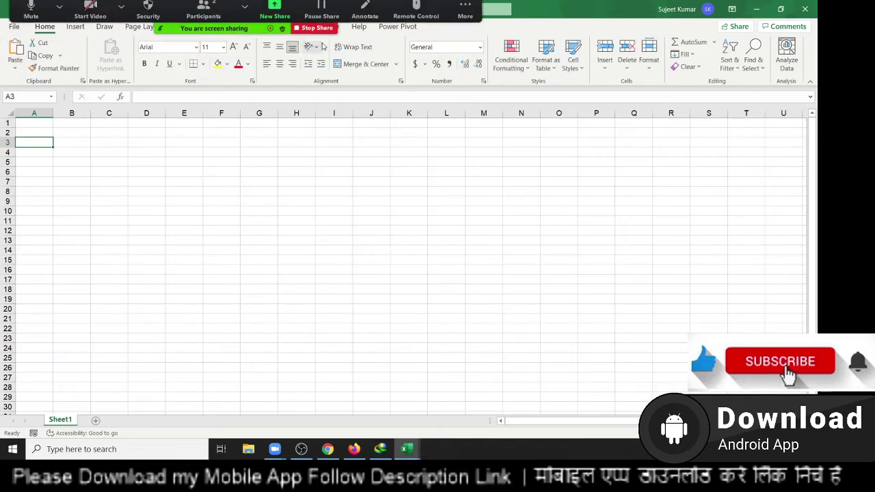
{"action": "left_click", "coordinate": [301, 209]}
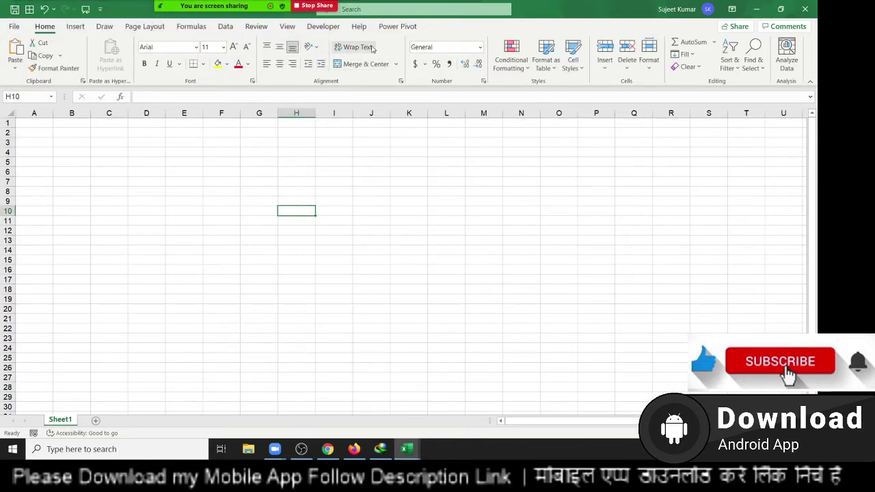
{"action": "left_click", "coordinate": [287, 29]}
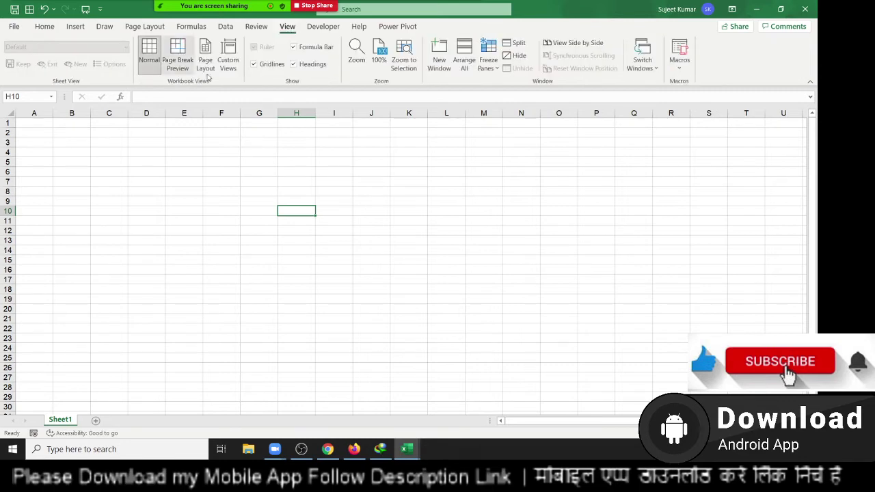
{"action": "left_click", "coordinate": [682, 49]}
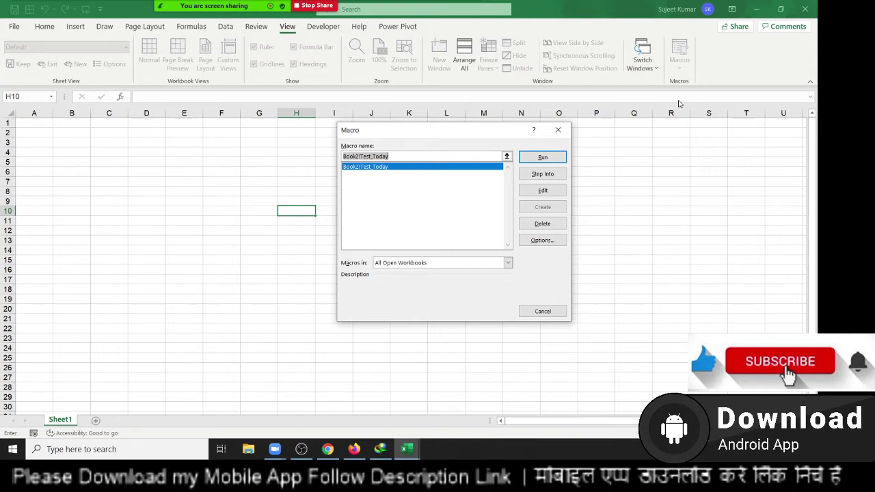
{"action": "key", "text": "Return"}
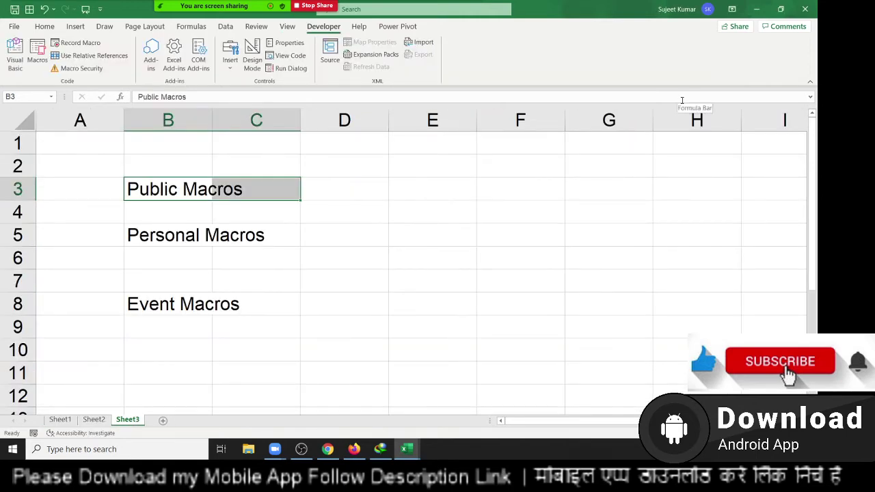
{"action": "key", "text": "shift+Left"}
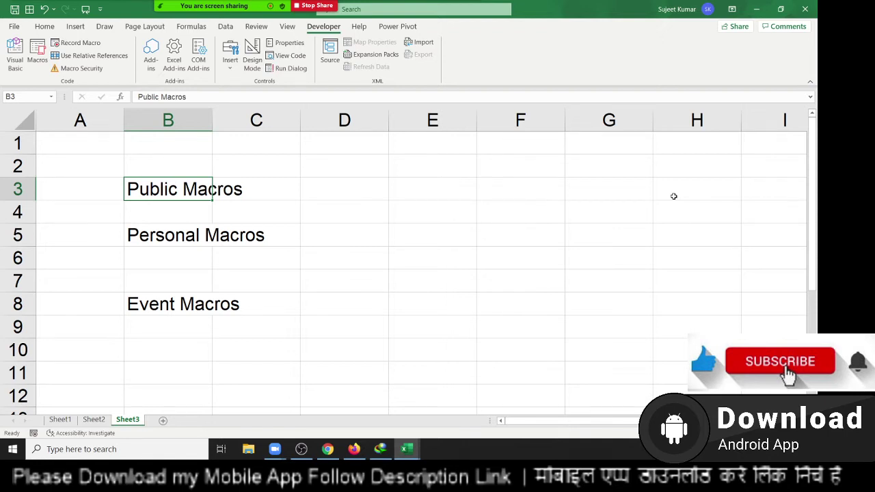
{"action": "left_click", "coordinate": [177, 234]}
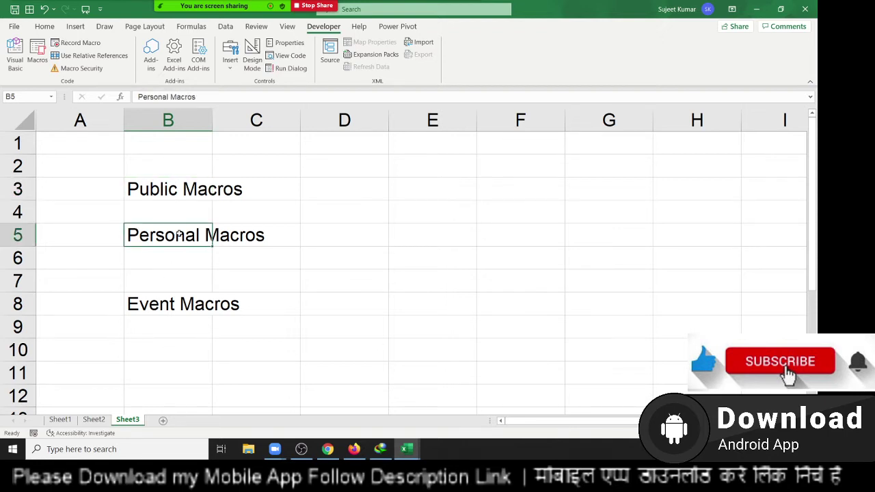
{"action": "left_click", "coordinate": [77, 42]}
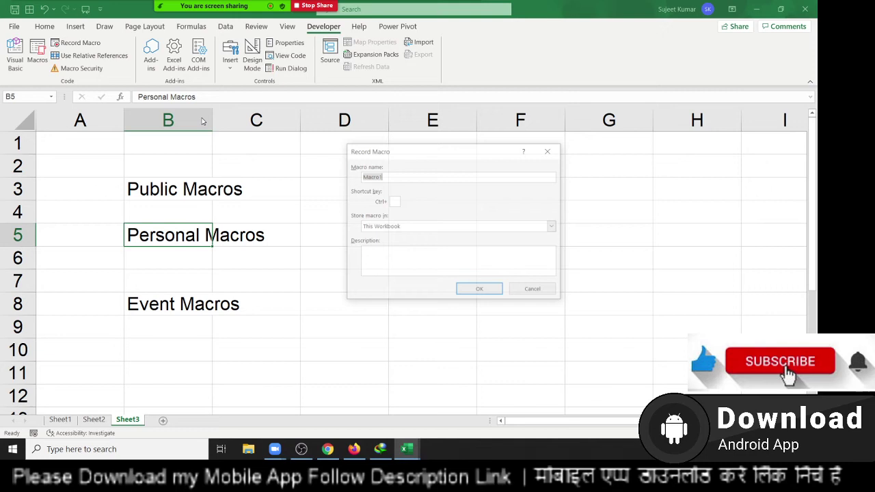
{"action": "left_click", "coordinate": [375, 227]}
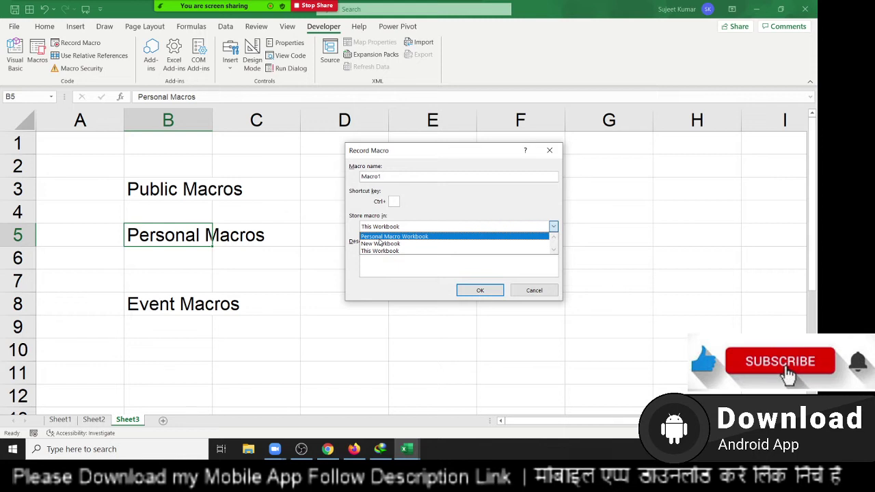
{"action": "left_click", "coordinate": [379, 236]}
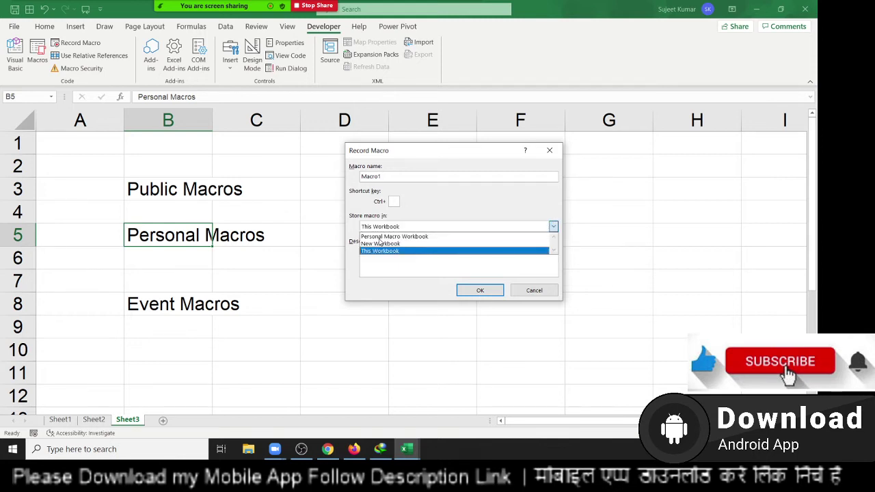
{"action": "key", "text": "Escape"}
{"action": "key", "text": "Up"}
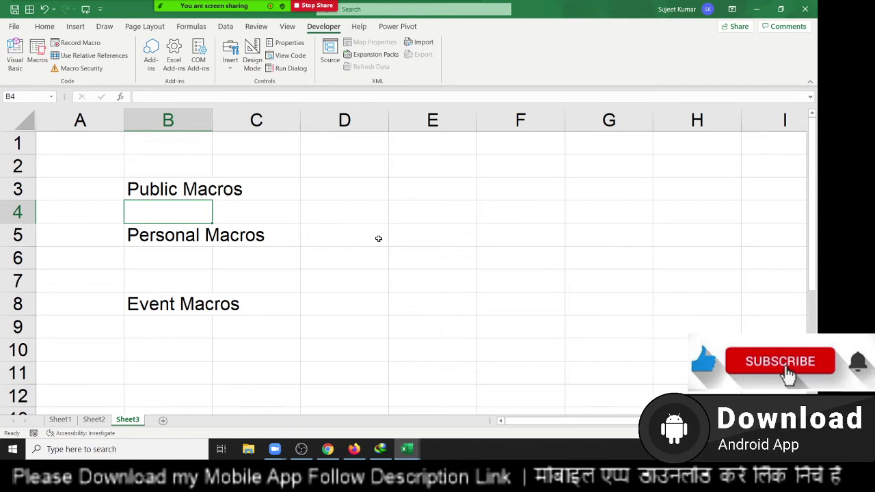
{"action": "key", "text": "Down"}
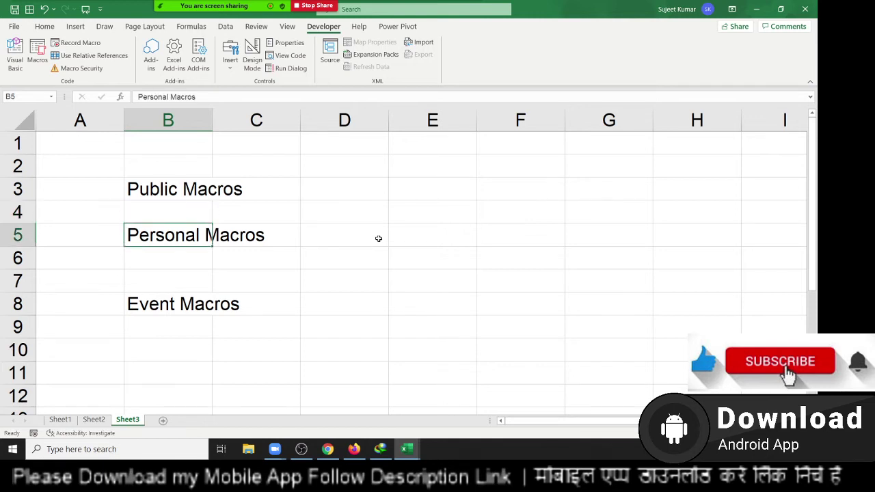
{"action": "key", "text": "Down"}
{"action": "key", "text": "Down"}
{"action": "key", "text": "Down"}
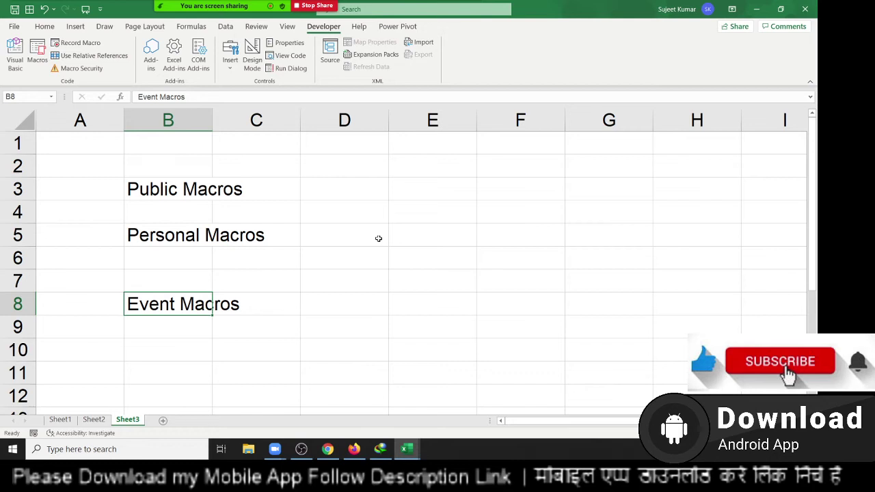
{"action": "left_click", "coordinate": [37, 54]}
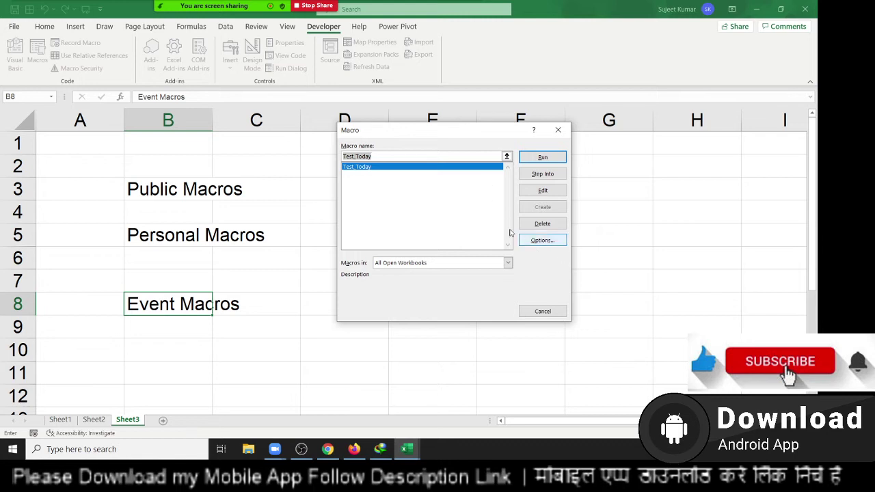
{"action": "left_click", "coordinate": [540, 239]}
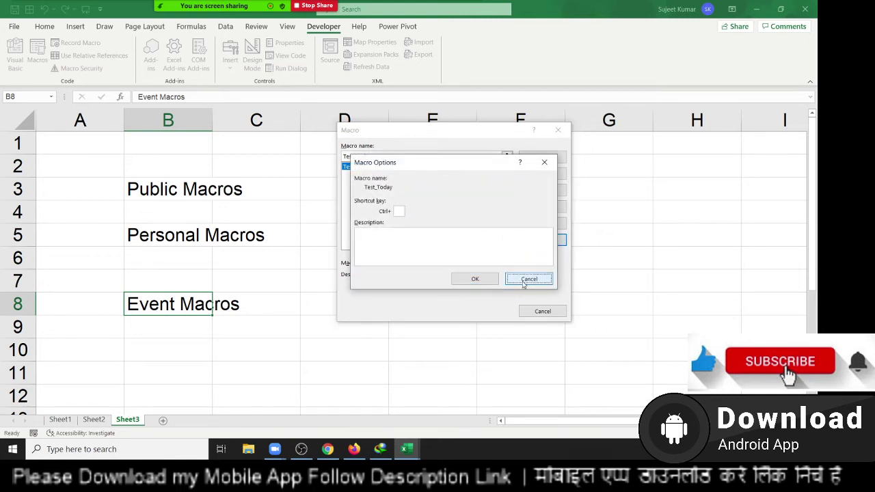
{"action": "left_click", "coordinate": [528, 281]}
{"action": "left_click", "coordinate": [558, 130]}
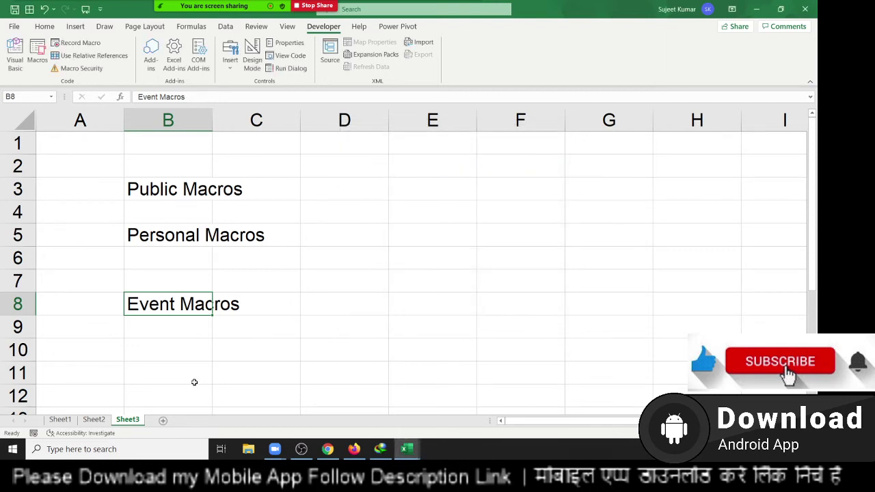
{"action": "left_click", "coordinate": [633, 175]}
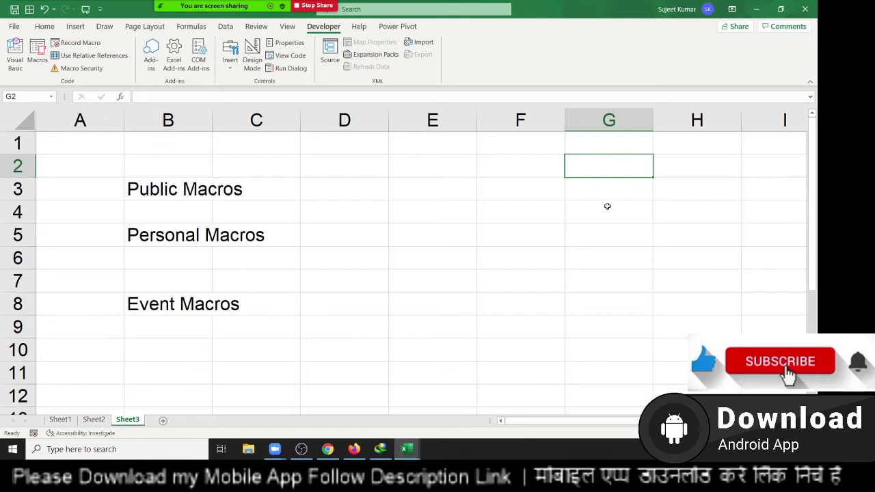
{"action": "left_click", "coordinate": [522, 188]}
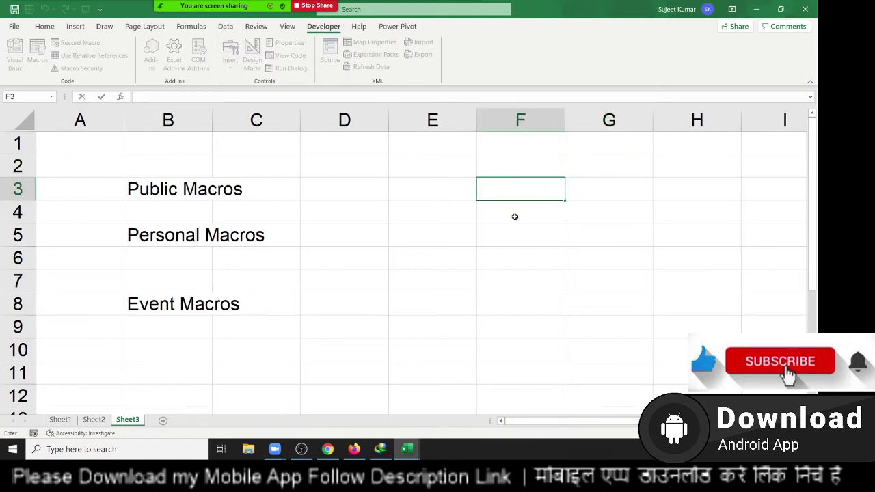
{"action": "left_click", "coordinate": [514, 217]}
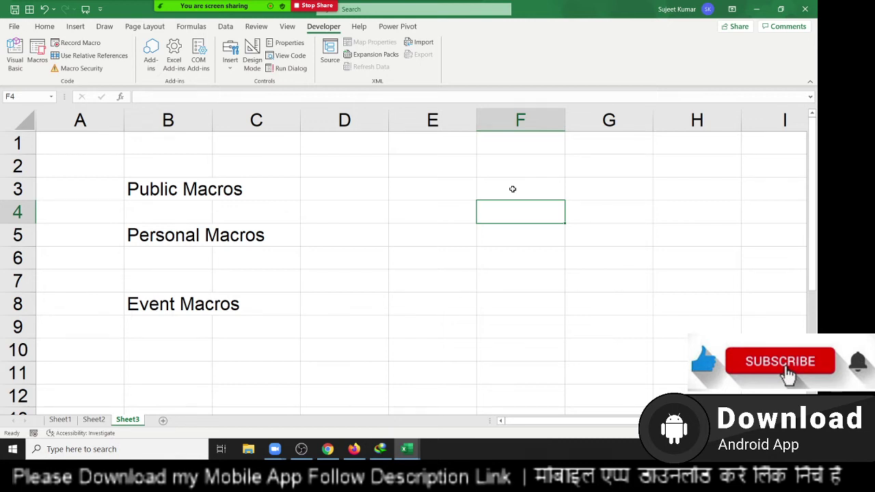
{"action": "left_click", "coordinate": [192, 182]}
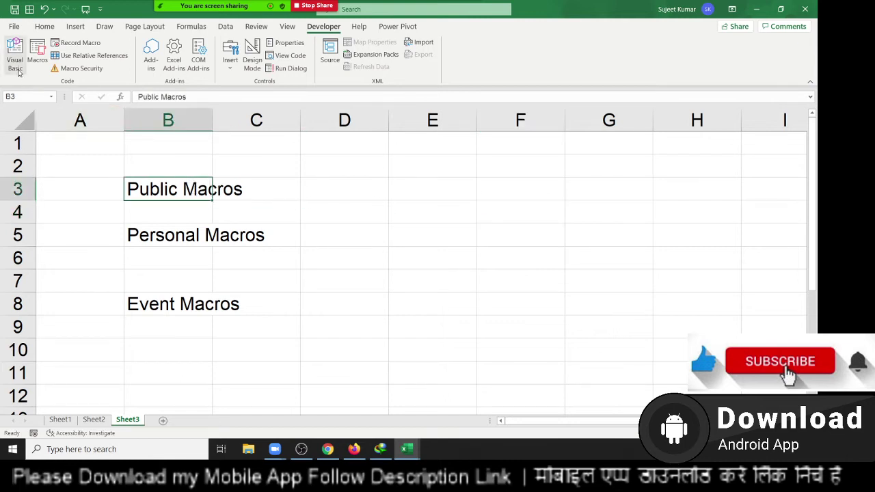
Select the Personal and Event Macros notes, then move to Sheet2 and click a few cells.
{"action": "left_click", "coordinate": [162, 238]}
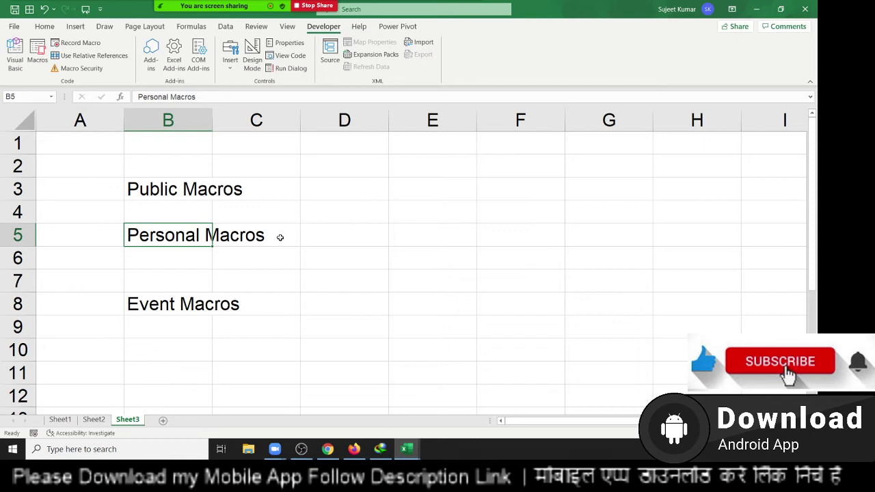
{"action": "left_click", "coordinate": [183, 300]}
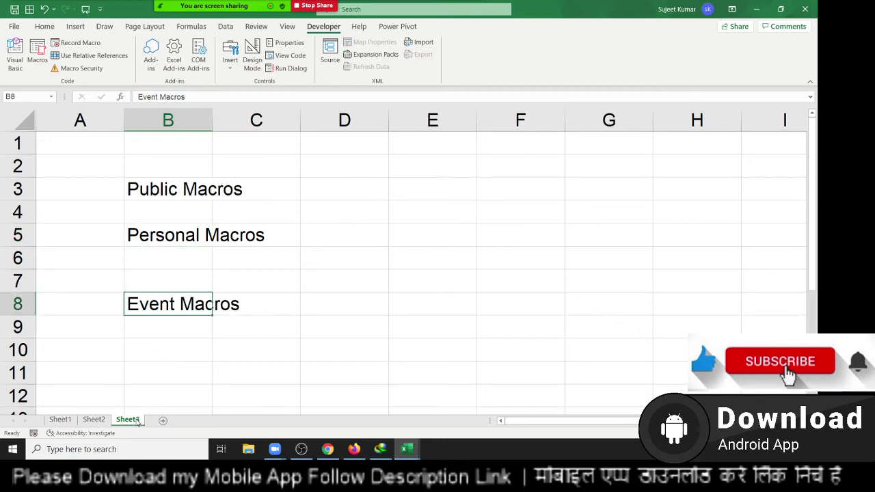
{"action": "left_click", "coordinate": [95, 420]}
{"action": "left_click", "coordinate": [144, 191]}
{"action": "left_click", "coordinate": [221, 260]}
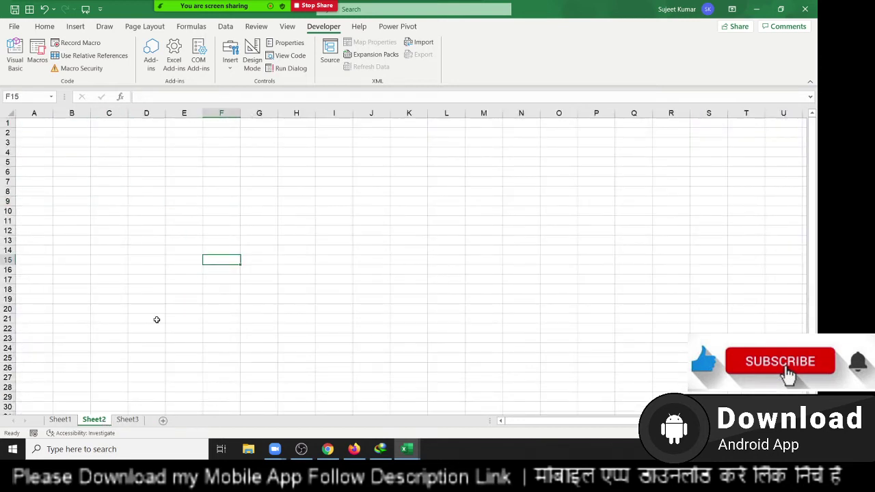
Open Sheet2's code and create a Worksheet SelectionChange event handler.
{"action": "right_click", "coordinate": [97, 423]}
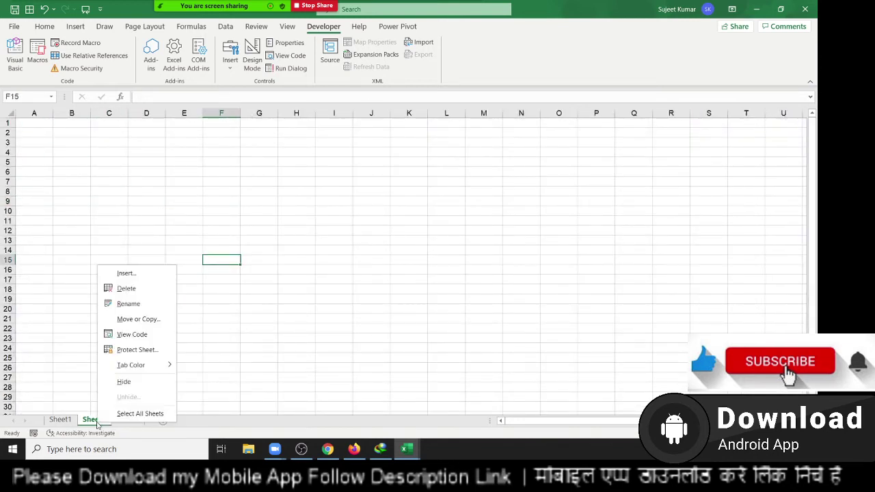
{"action": "left_click", "coordinate": [138, 334]}
{"action": "left_click", "coordinate": [136, 49]}
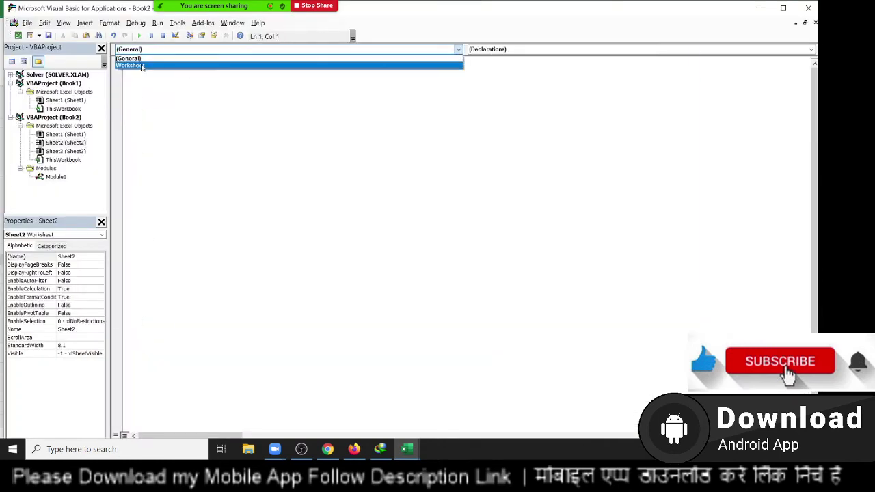
{"action": "left_click", "coordinate": [142, 66]}
{"action": "left_click", "coordinate": [500, 51]}
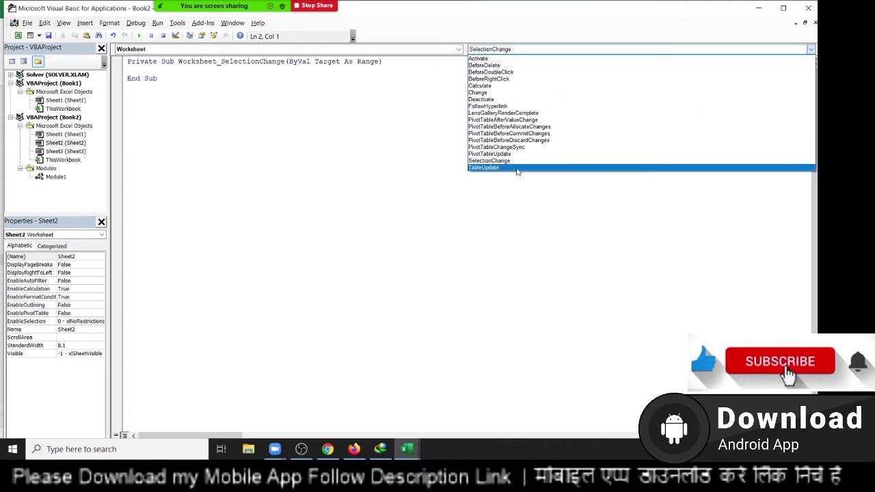
{"action": "left_click", "coordinate": [511, 162]}
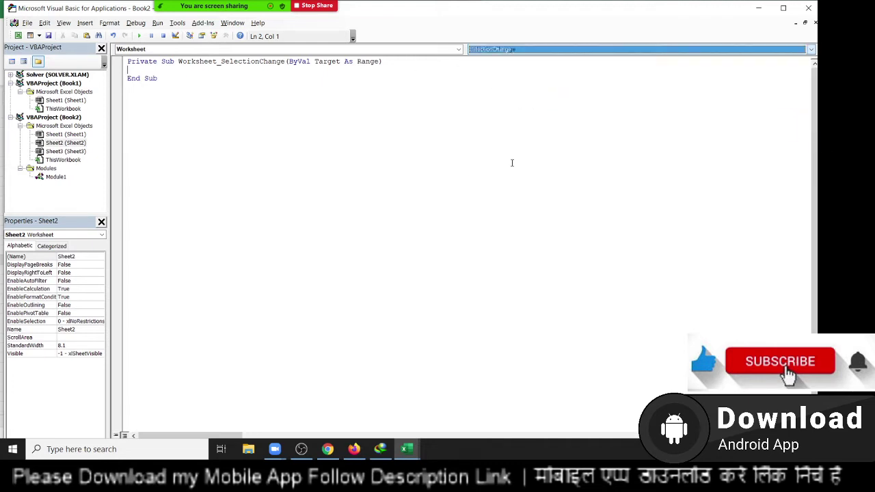
Write ActiveCell.Interior.Color = vbRed inside the SelectionChange handler.
{"action": "key", "text": "Return"}
{"action": "key", "text": "Return"}
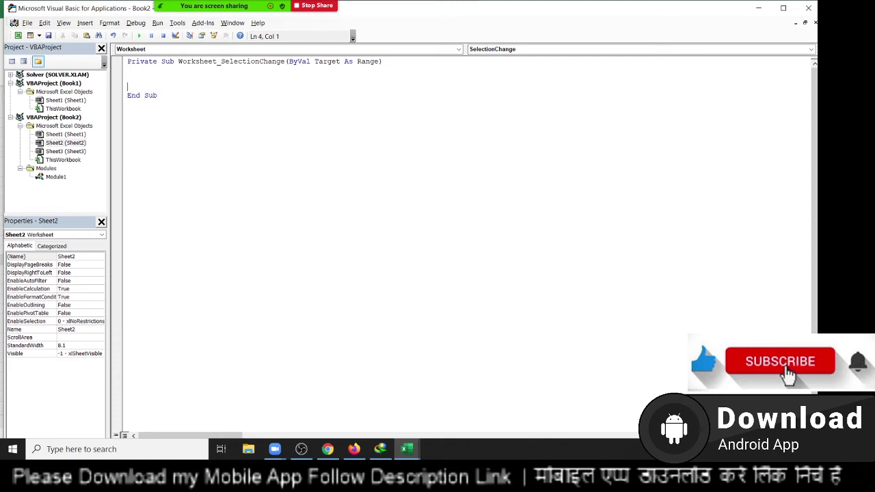
{"action": "type", "text": "sheets"}
{"action": "key", "text": "BackSpace"}
{"action": "key", "text": "BackSpace"}
{"action": "key", "text": "BackSpace"}
{"action": "key", "text": "BackSpace"}
{"action": "key", "text": "BackSpace"}
{"action": "key", "text": "BackSpace"}
{"action": "type", "text": "act"}
{"action": "type", "text": "ivece"}
{"action": "type", "text": "ll.se"}
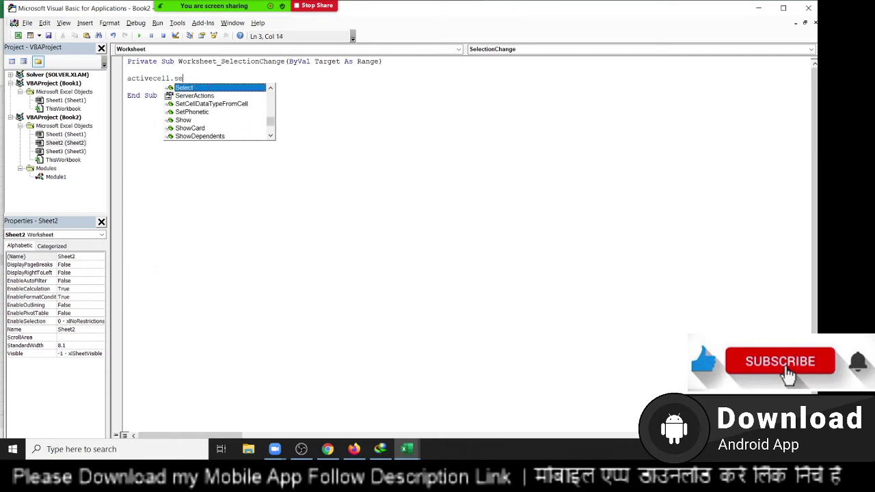
{"action": "key", "text": "Tab"}
{"action": "key", "text": "Return"}
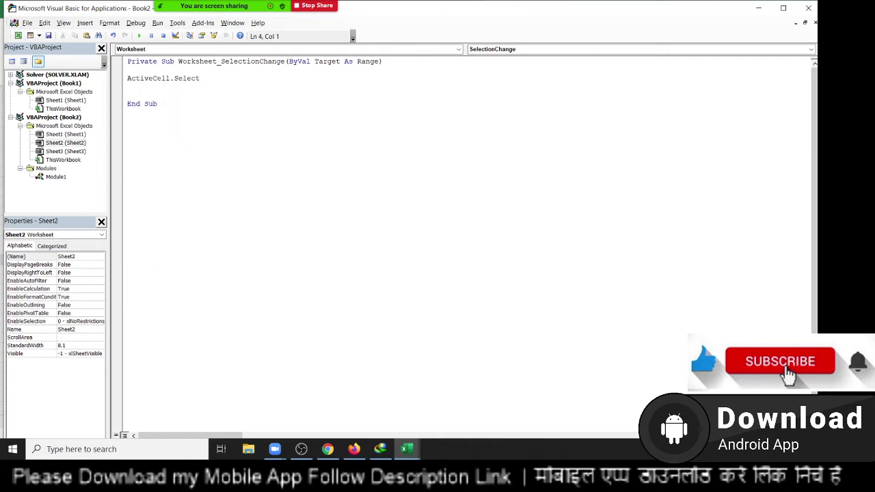
{"action": "double_click", "coordinate": [197, 79]}
{"action": "key", "text": "BackSpace"}
{"action": "type", "text": ".co"}
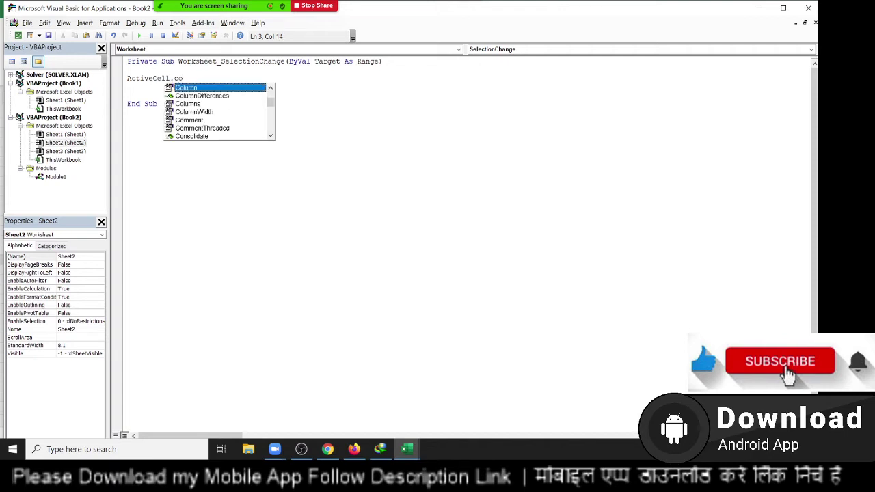
{"action": "key", "text": "BackSpace"}
{"action": "key", "text": "BackSpace"}
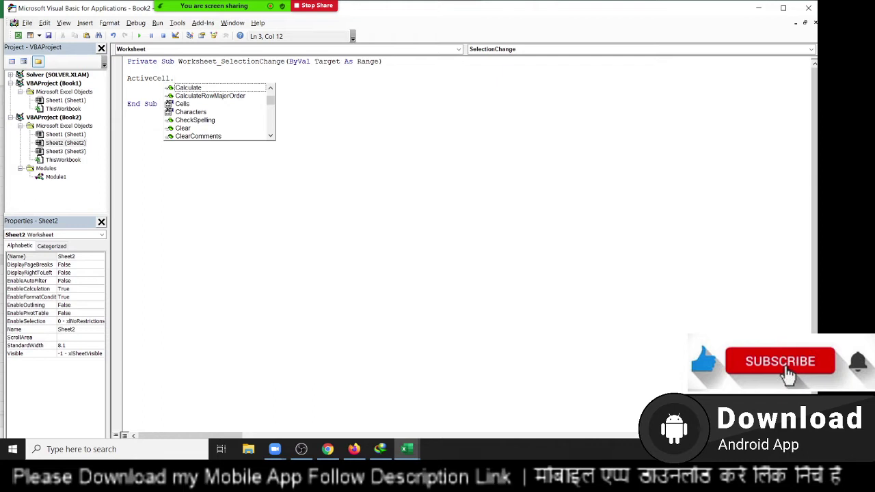
{"action": "type", "text": "in"}
{"action": "type", "text": "t"}
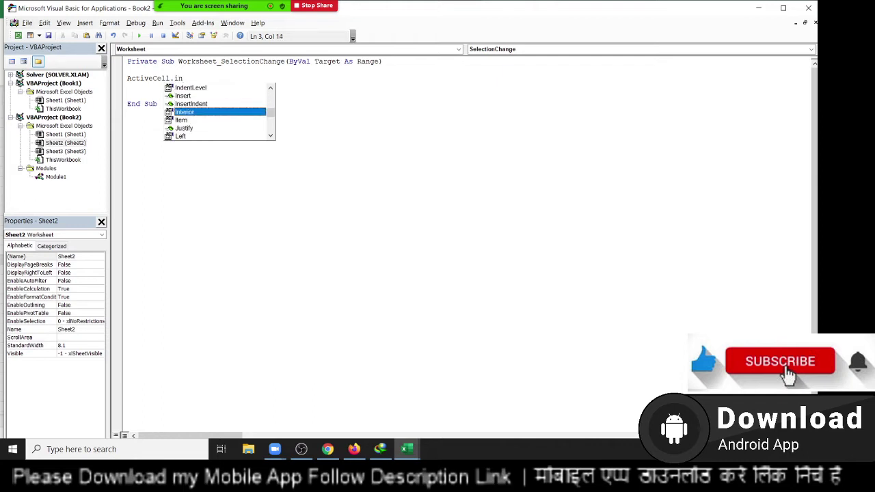
{"action": "key", "text": "Tab"}
{"action": "type", "text": ".co"}
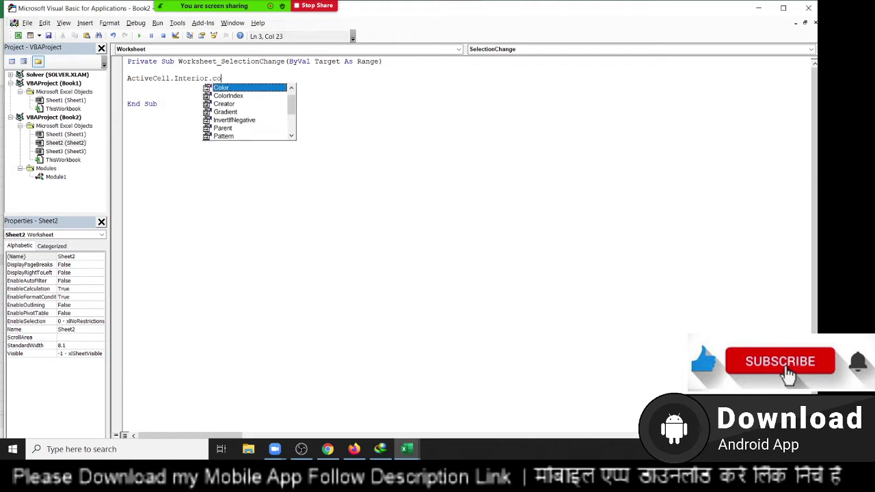
{"action": "key", "text": "Tab"}
{"action": "type", "text": "vb"}
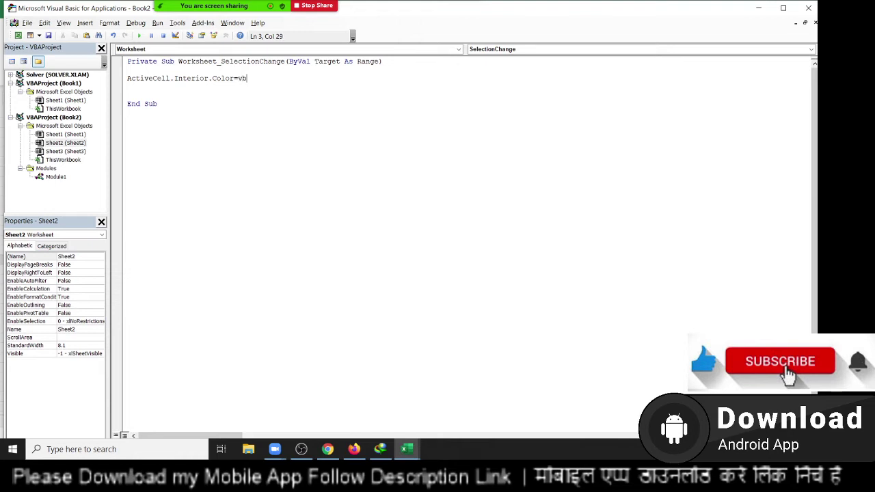
{"action": "type", "text": "red"}
{"action": "key", "text": "alt+F11"}
Test the macro by selecting F5 and five other scattered Sheet2 cells, each turning red.
{"action": "left_click", "coordinate": [217, 164]}
{"action": "left_click", "coordinate": [184, 230]}
{"action": "left_click", "coordinate": [338, 308]}
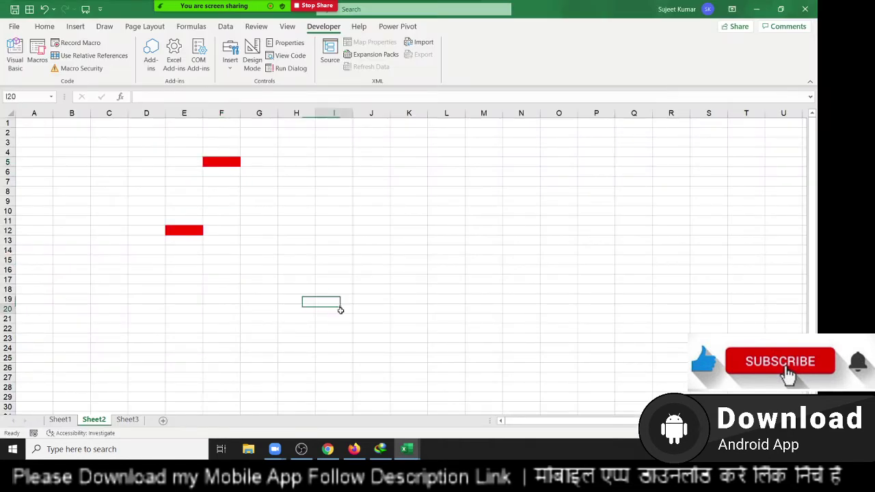
{"action": "left_click", "coordinate": [371, 220]}
{"action": "left_click", "coordinate": [371, 171]}
{"action": "left_click", "coordinate": [338, 162]}
Turn several more cells red, ending at B3, then go back to the Sheet3 macro notes.
{"action": "left_click", "coordinate": [296, 210]}
{"action": "left_click", "coordinate": [220, 299]}
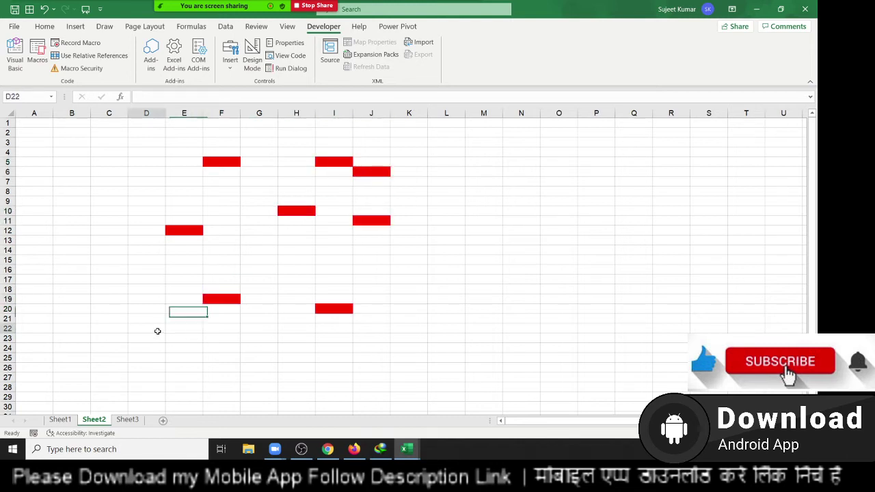
{"action": "left_click", "coordinate": [146, 328]}
{"action": "left_click", "coordinate": [71, 240]}
{"action": "left_click", "coordinate": [71, 181]}
{"action": "left_click", "coordinate": [71, 143]}
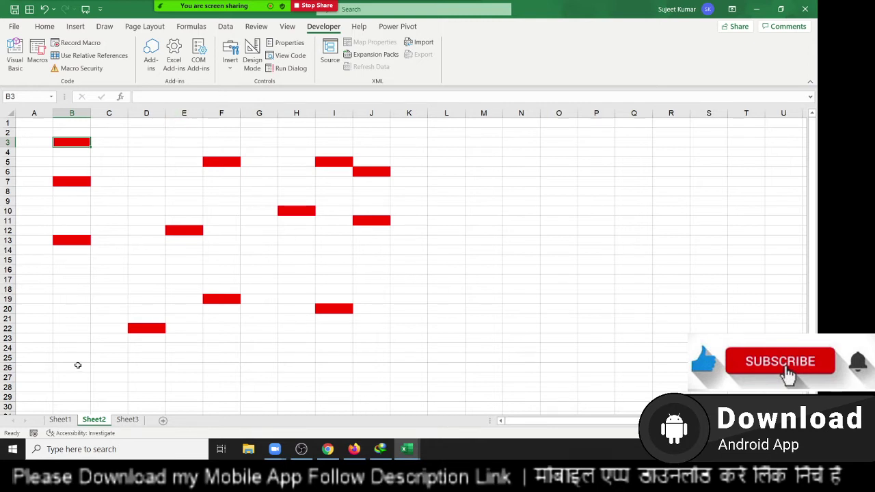
{"action": "left_click", "coordinate": [123, 421]}
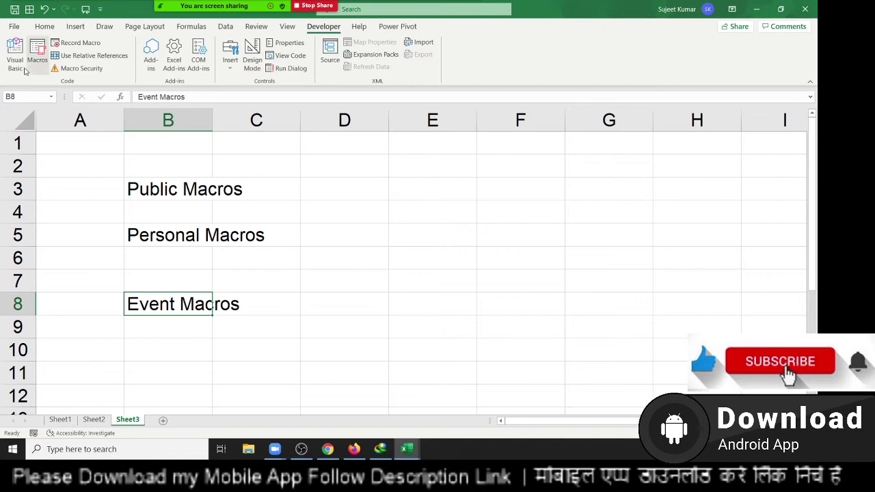
{"action": "mouse_move", "coordinate": [230, 4]}
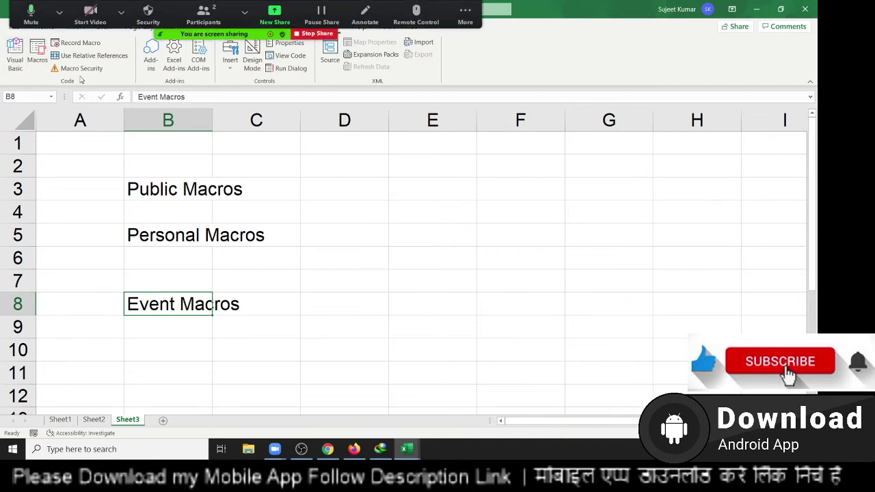
Open Module1's Test_Today procedure in the Visual Basic editor and add blank lines.
{"action": "left_click", "coordinate": [15, 65]}
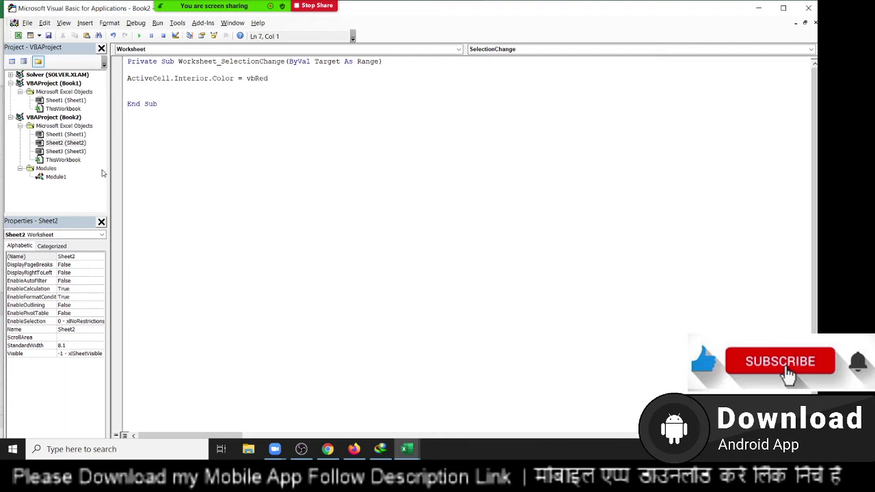
{"action": "double_click", "coordinate": [56, 177]}
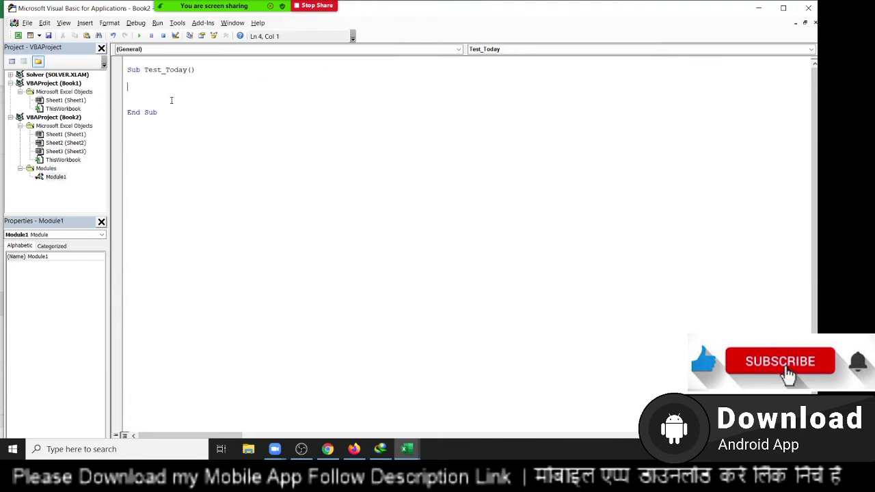
{"action": "key", "text": "Return"}
{"action": "key", "text": "Return"}
Type Application, Workbooks, Sheets and Range on separate lines, dismissing the compile error.
{"action": "type", "text": "App"}
{"action": "type", "text": "licati"}
{"action": "type", "text": "on."}
{"action": "key", "text": "Return"}
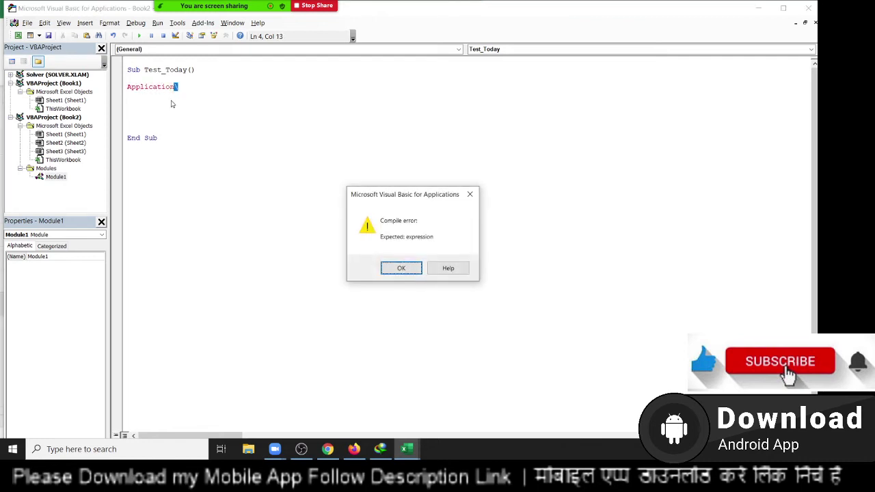
{"action": "key", "text": "Return"}
{"action": "key", "text": "Return"}
{"action": "key", "text": "Return"}
{"action": "type", "text": "wo"}
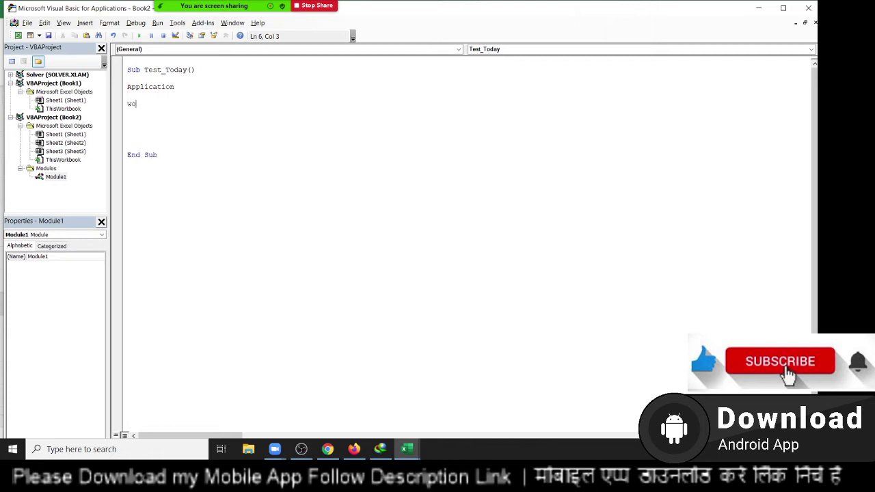
{"action": "type", "text": "rkbook"}
{"action": "type", "text": "s"}
{"action": "key", "text": "Return"}
{"action": "key", "text": "Return"}
{"action": "type", "text": "sh"}
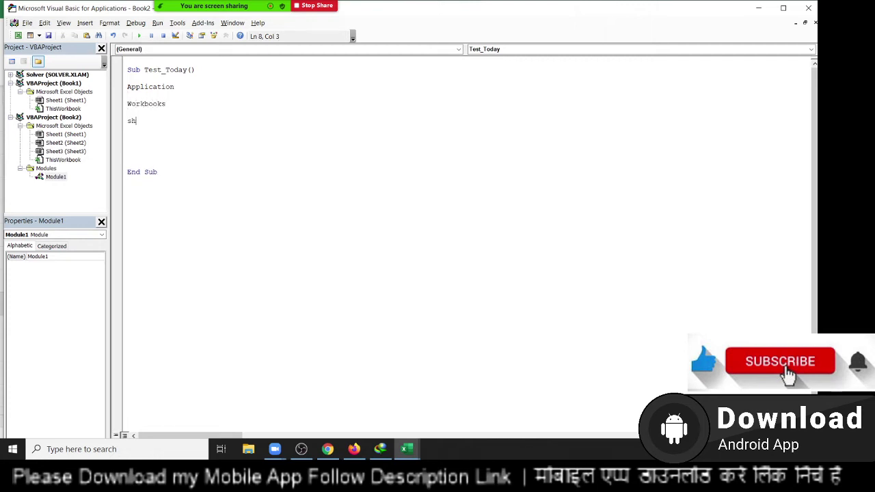
{"action": "type", "text": "eets"}
{"action": "key", "text": "Return"}
{"action": "key", "text": "Return"}
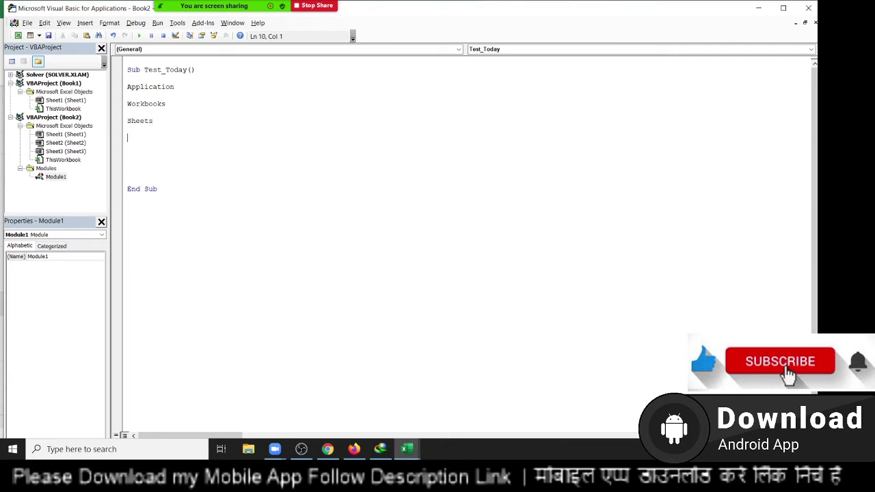
{"action": "type", "text": "range"}
{"action": "key", "text": "Return"}
Highlight the Application-to-Range lines, then delete the extra blank lines before End Sub.
{"action": "left_click", "coordinate": [128, 129]}
{"action": "key", "text": "Up"}
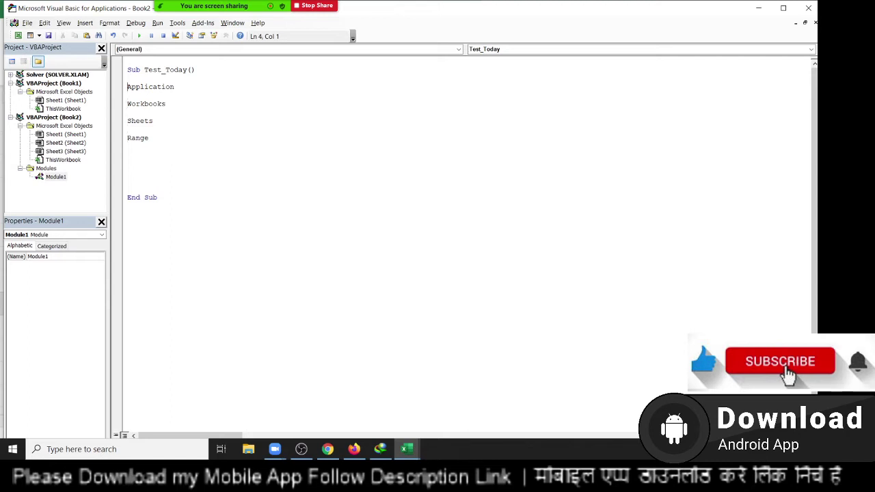
{"action": "key", "text": "shift+Down"}
{"action": "key", "text": "shift+Down"}
{"action": "key", "text": "shift+Down"}
{"action": "key", "text": "shift+Down"}
{"action": "key", "text": "shift+Down"}
{"action": "key", "text": "shift+Down"}
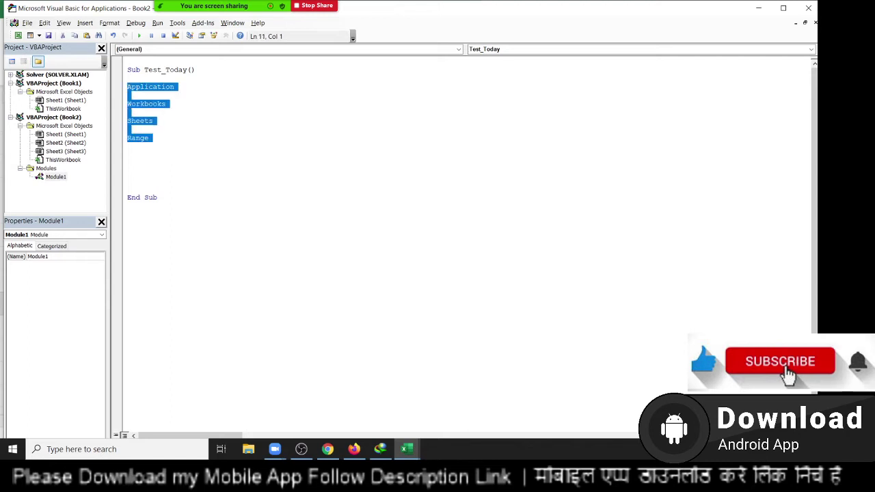
{"action": "left_click", "coordinate": [128, 87]}
{"action": "key", "text": "shift+Down"}
{"action": "key", "text": "shift+Down"}
{"action": "key", "text": "shift+Down"}
{"action": "key", "text": "shift+Down"}
{"action": "key", "text": "shift+Down"}
{"action": "key", "text": "shift+Down"}
{"action": "key", "text": "Down"}
{"action": "key", "text": "Delete"}
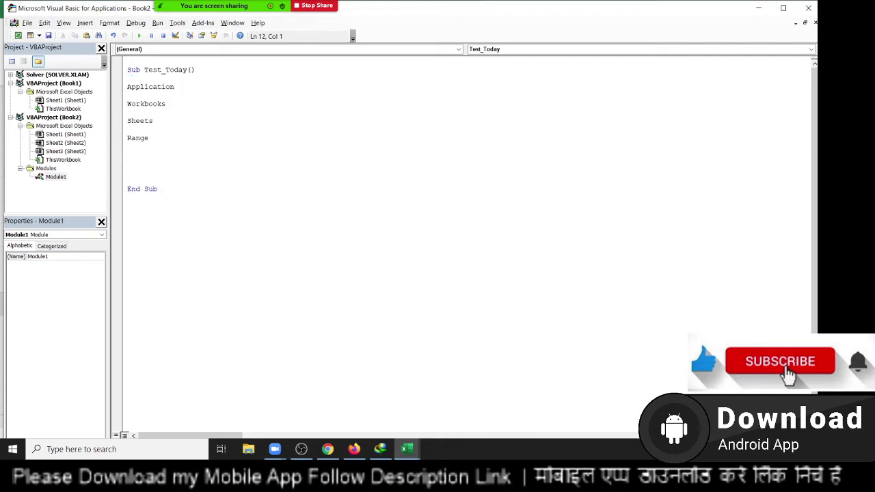
{"action": "key", "text": "Delete"}
{"action": "key", "text": "Delete"}
{"action": "key", "text": "Delete"}
Back in Excel, enter 'start' in E1 and 'create new file' in E2.
{"action": "key", "text": "alt+F11"}
{"action": "key", "text": "Up"}
{"action": "key", "text": "Up"}
{"action": "key", "text": "Up"}
{"action": "key", "text": "Up"}
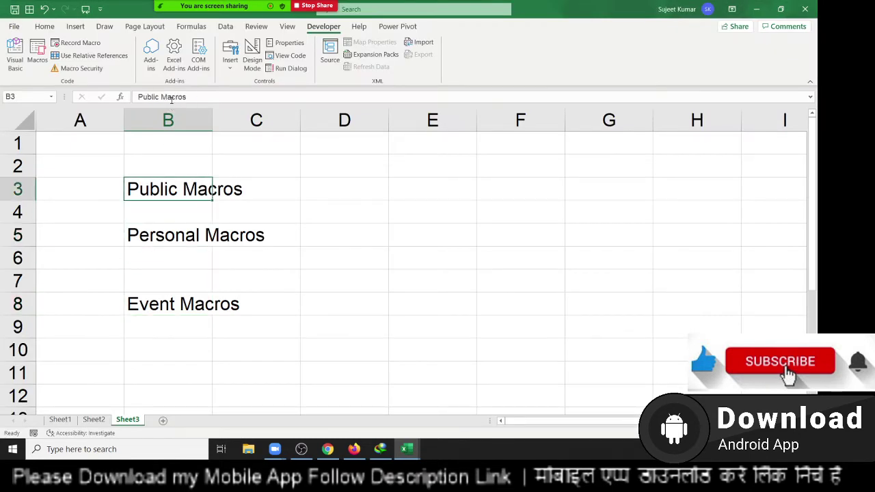
{"action": "key", "text": "Up"}
{"action": "key", "text": "Up"}
{"action": "key", "text": "Right"}
{"action": "key", "text": "Right"}
{"action": "key", "text": "Right"}
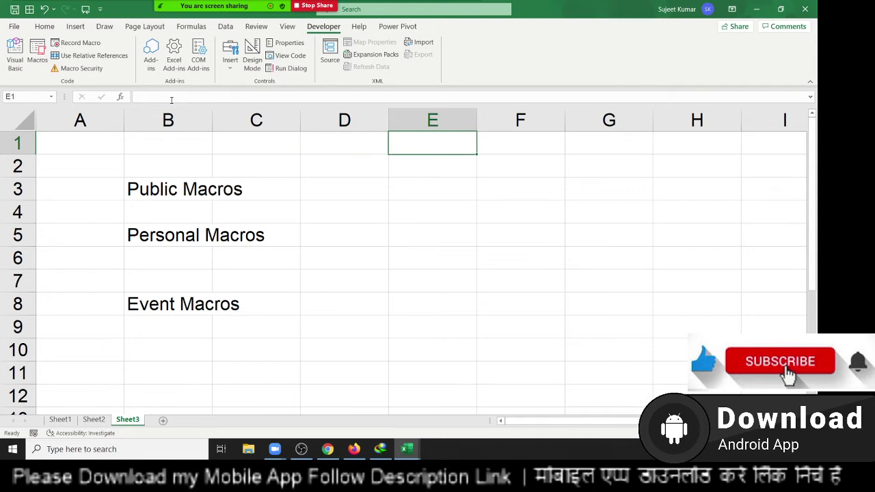
{"action": "type", "text": "s"}
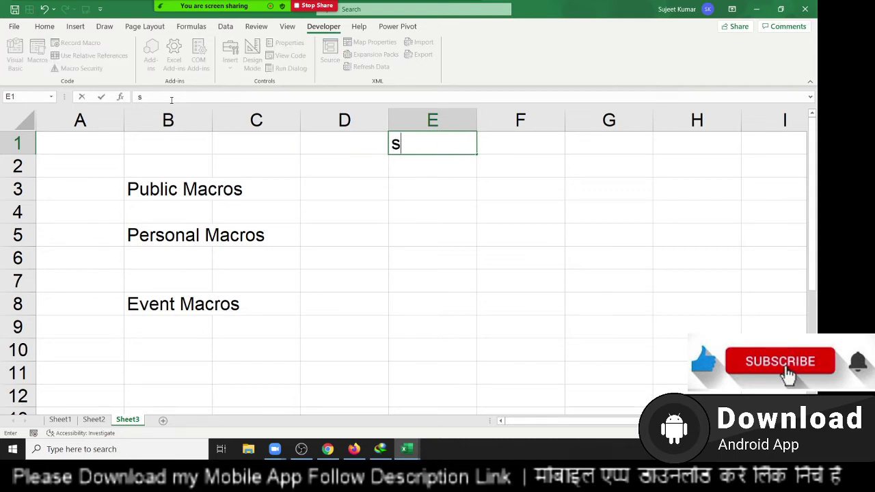
{"action": "type", "text": "tart"}
{"action": "key", "text": "Return"}
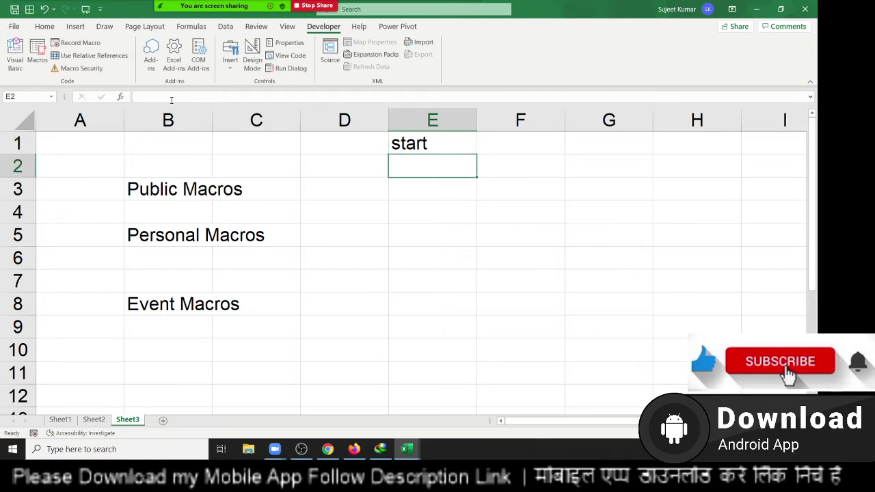
{"action": "type", "text": "cre"}
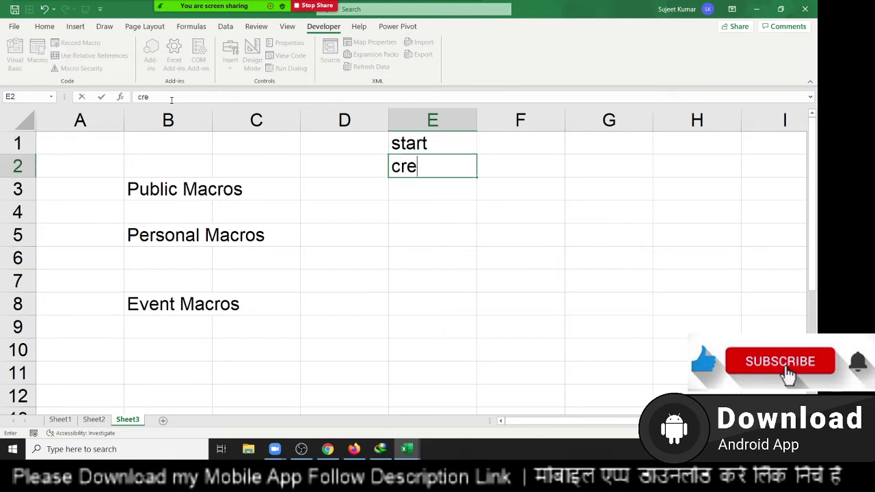
{"action": "type", "text": "ate "}
{"action": "type", "text": "new fi"}
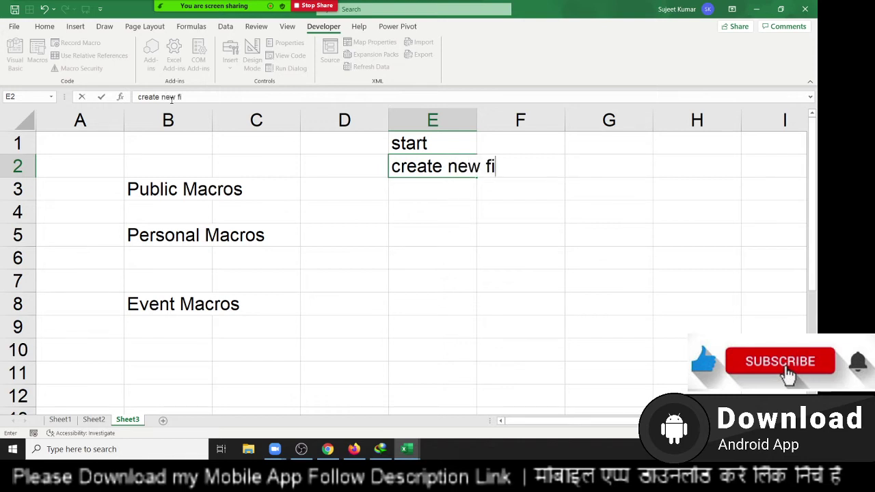
{"action": "type", "text": "le"}
{"action": "key", "text": "Return"}
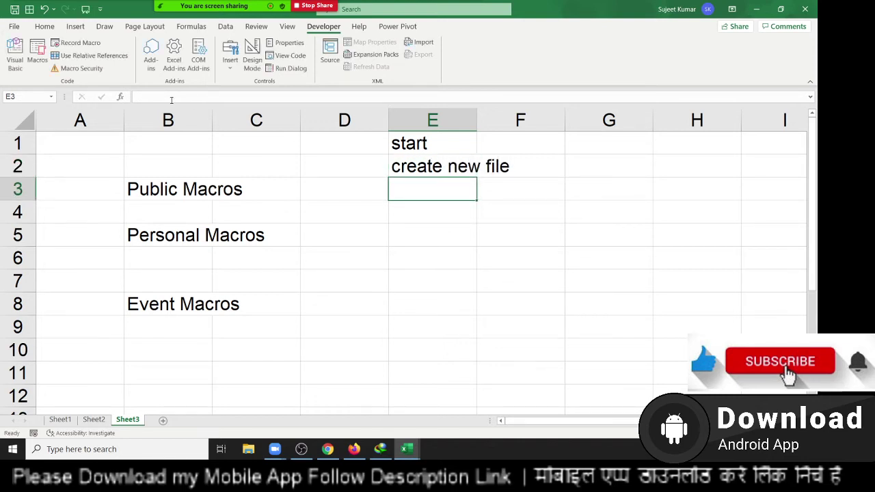
Add the save-in-D-drive note, 'create new sheets' and 'rename sheet as Data' in E3:E5.
{"action": "type", "text": "save "}
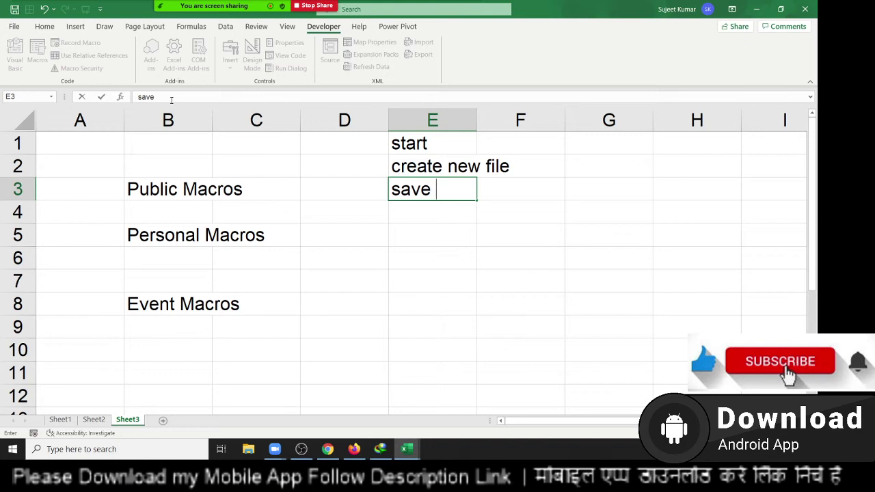
{"action": "type", "text": "new file "}
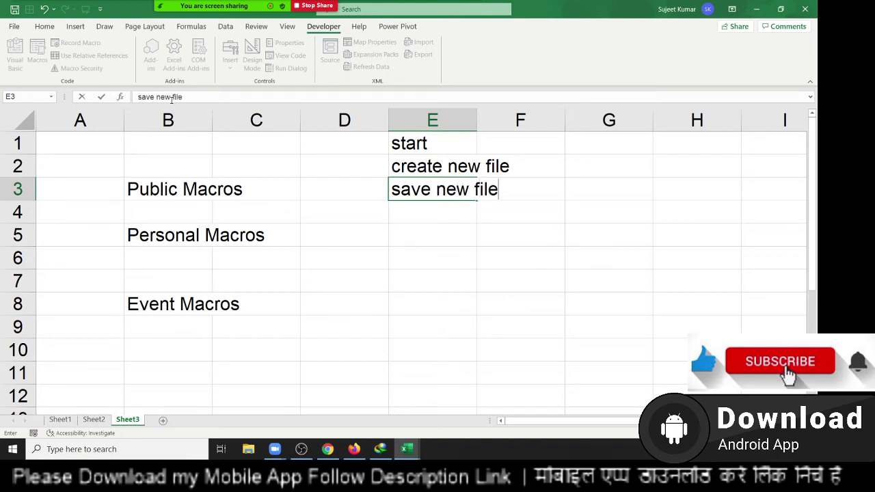
{"action": "type", "text": "in D"}
{"action": "type", "text": " drive n "}
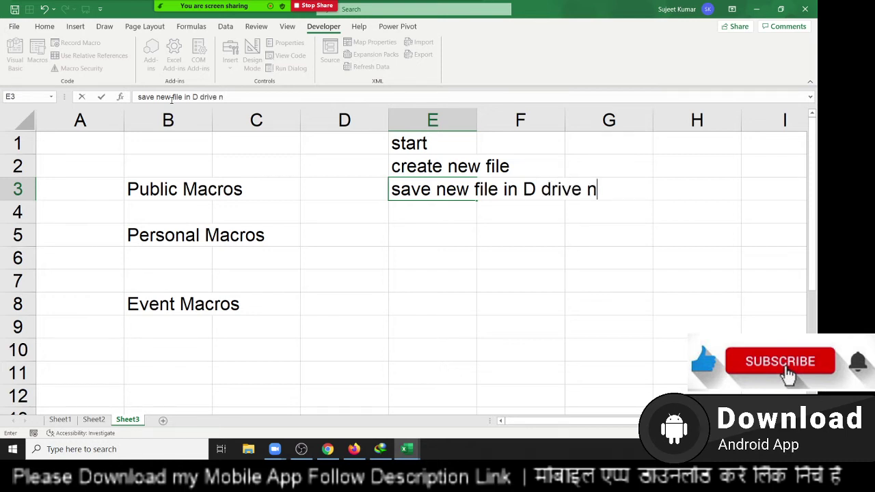
{"action": "type", "text": "am"}
{"action": "key", "text": "BackSpace"}
{"action": "type", "text": "s Data"}
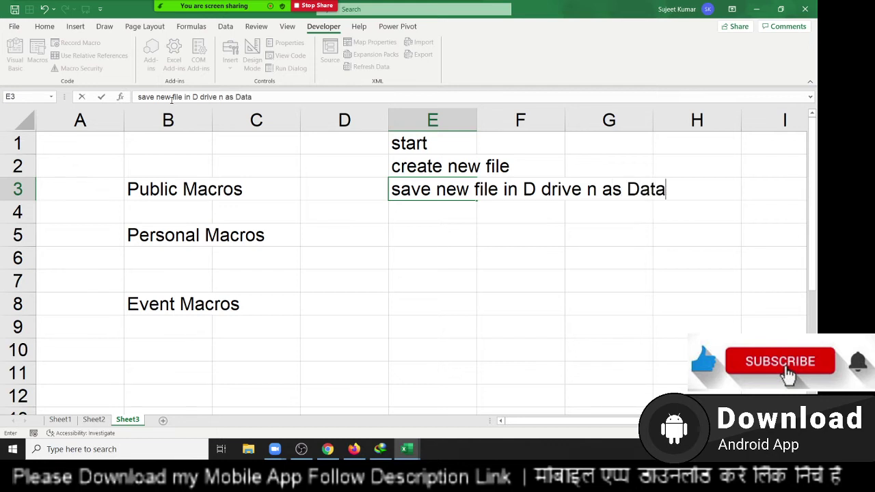
{"action": "key", "text": "Return"}
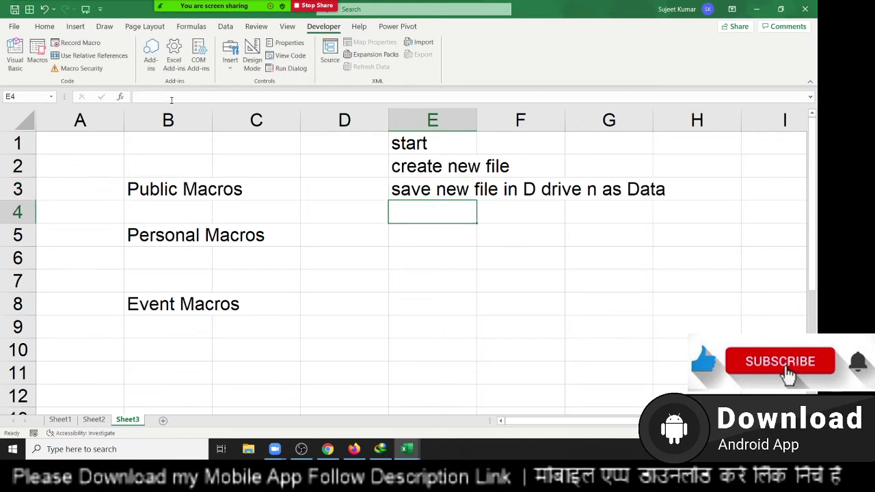
{"action": "type", "text": "creat"}
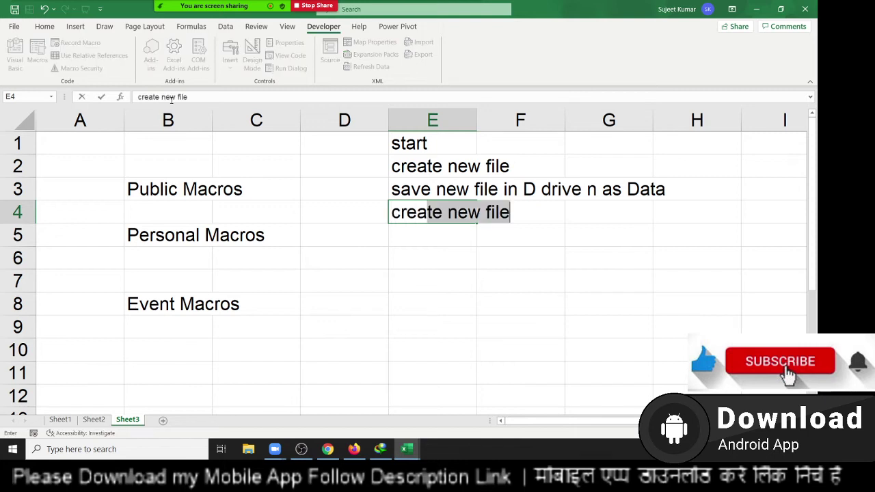
{"action": "type", "text": "e n"}
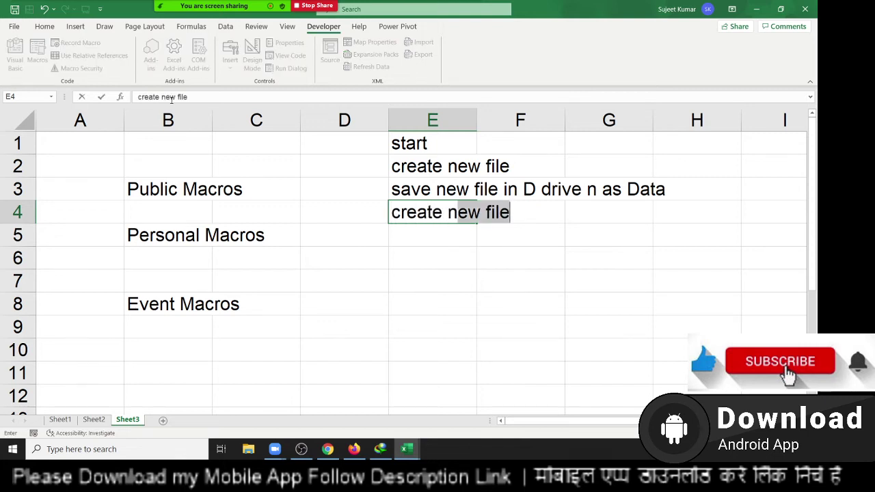
{"action": "type", "text": "ew sheets"}
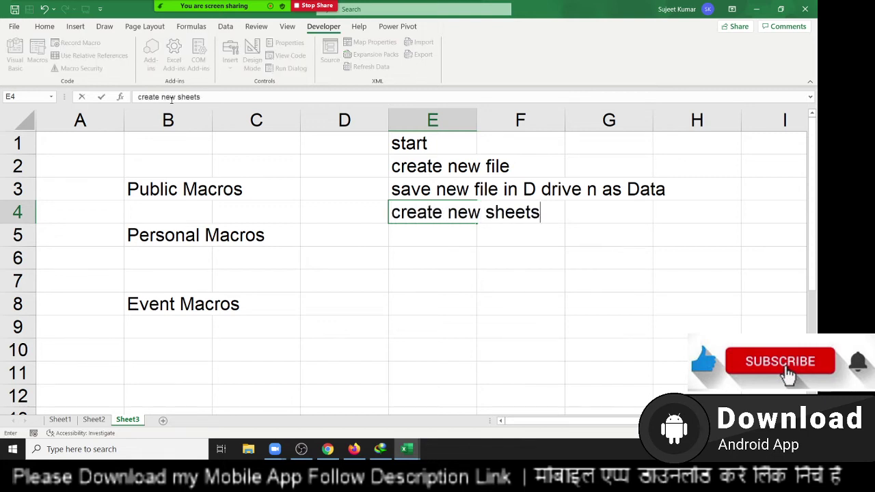
{"action": "key", "text": "Return"}
{"action": "type", "text": "r"}
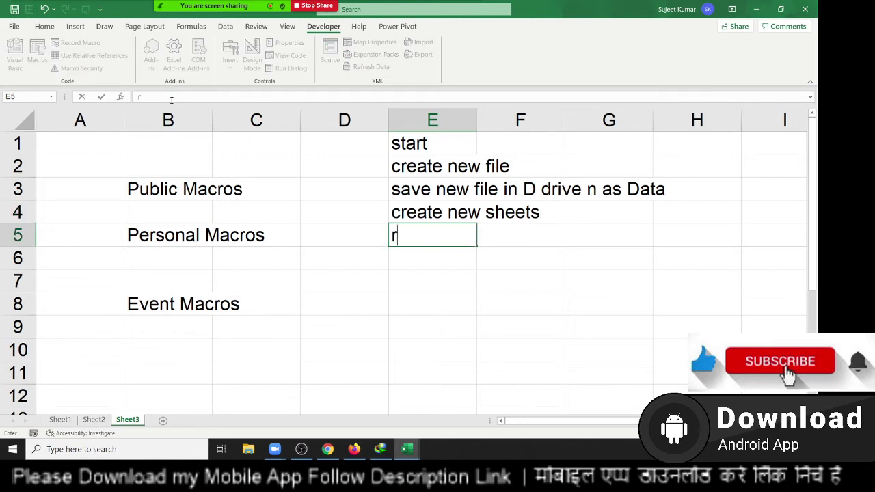
{"action": "type", "text": "ename "}
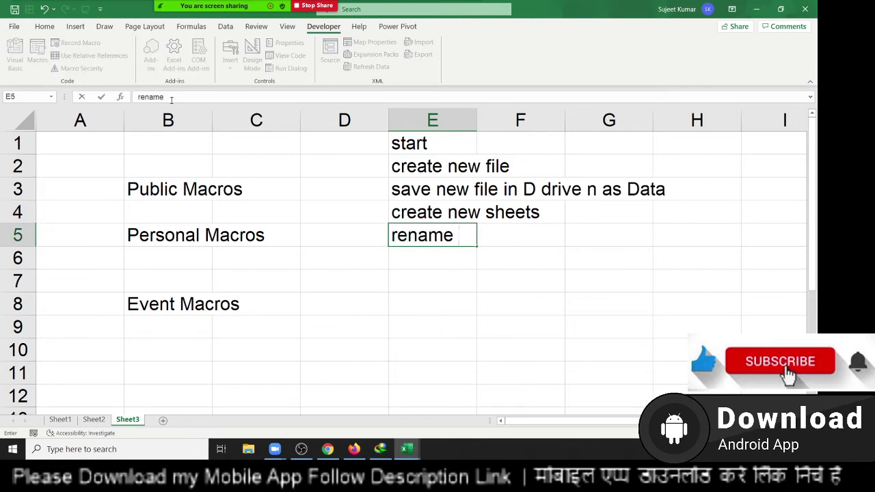
{"action": "type", "text": "sheet a"}
{"action": "type", "text": "s "}
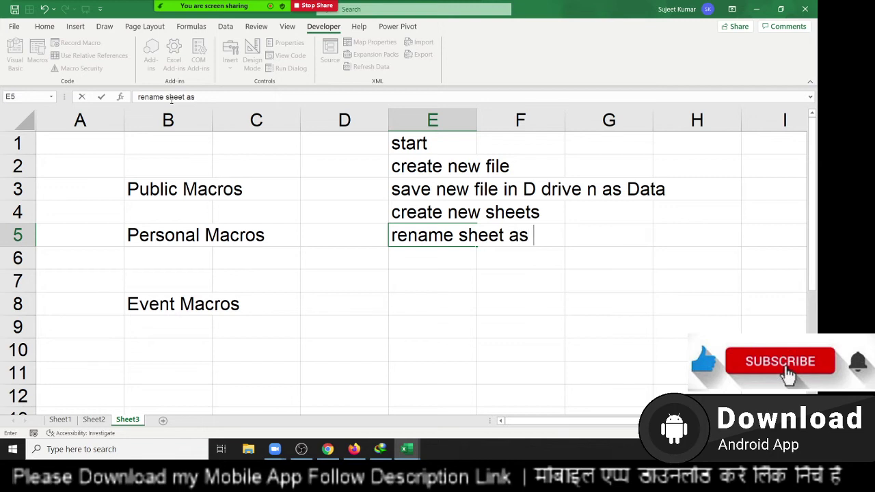
{"action": "type", "text": "Data"}
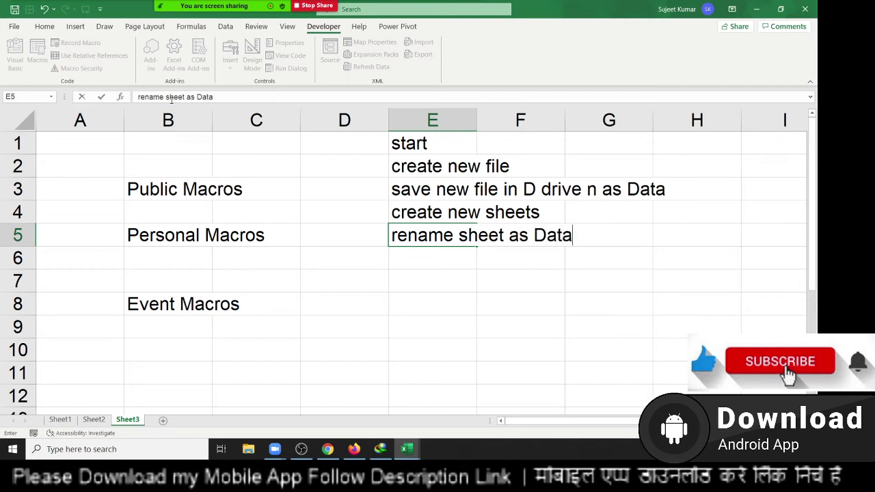
{"action": "key", "text": "Return"}
Finish with 'select a1', 'enter name', 'select b1' and 'enter Roll' in E6:E9.
{"action": "type", "text": "s"}
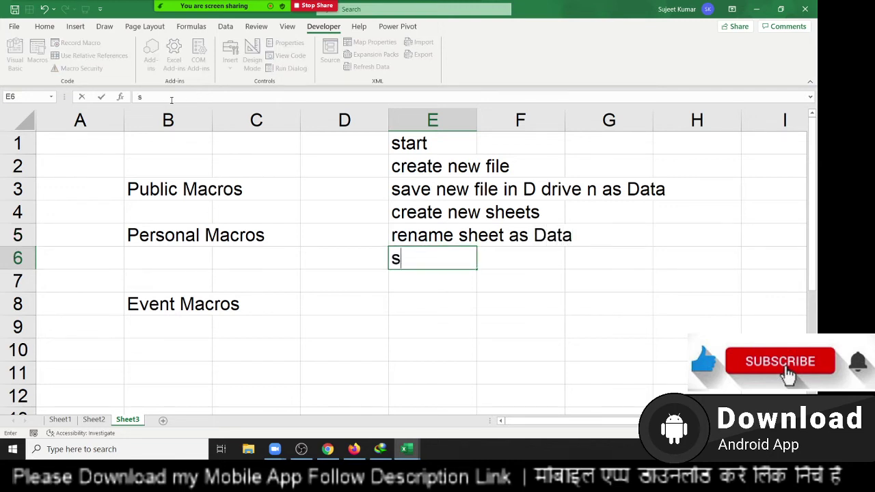
{"action": "type", "text": "elect a1"}
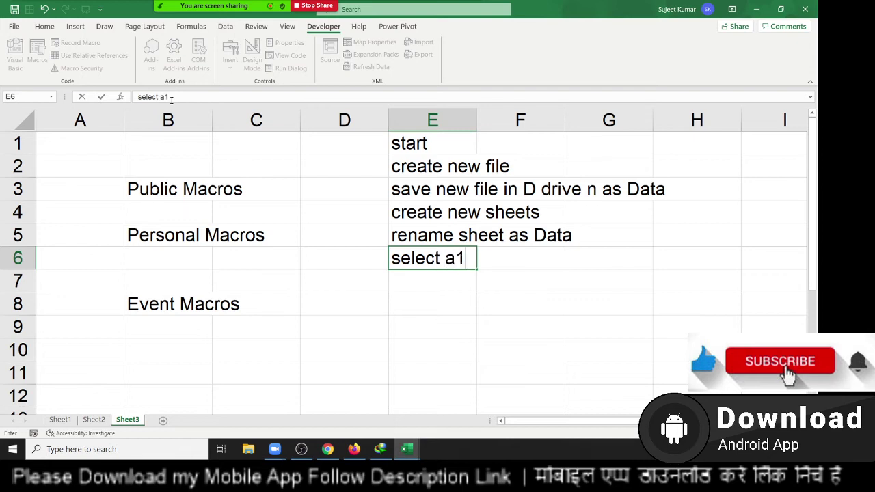
{"action": "key", "text": "Return"}
{"action": "type", "text": "enter"}
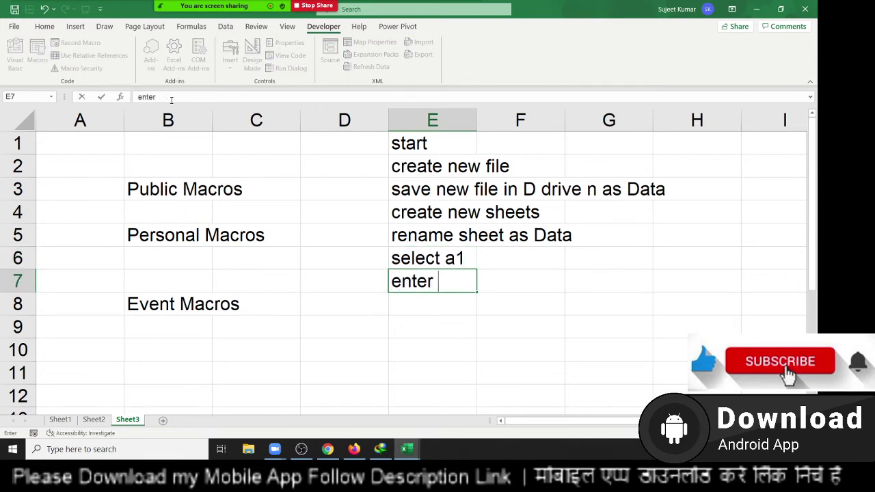
{"action": "type", "text": " name"}
{"action": "key", "text": "Return"}
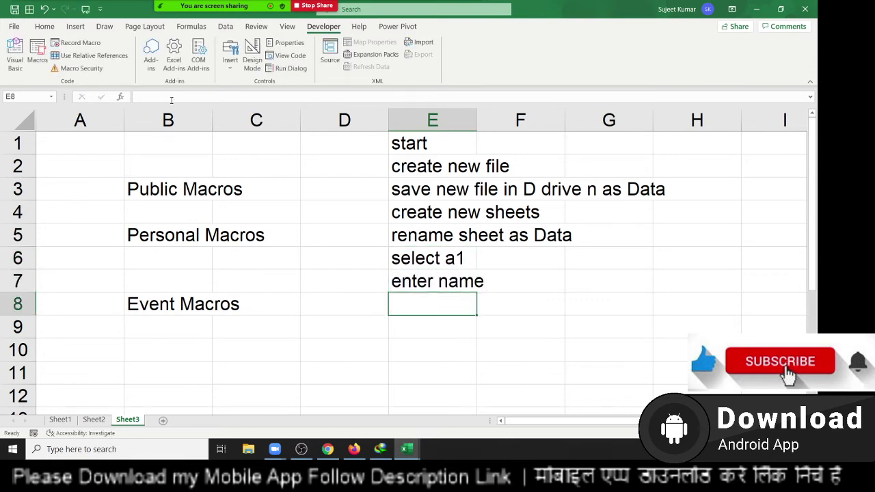
{"action": "type", "text": "select "}
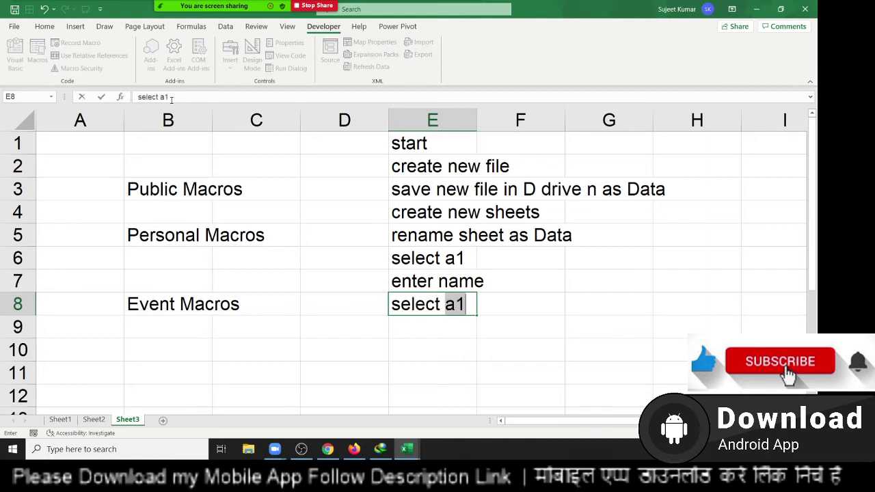
{"action": "type", "text": "n"}
{"action": "key", "text": "BackSpace"}
{"action": "type", "text": "b1"}
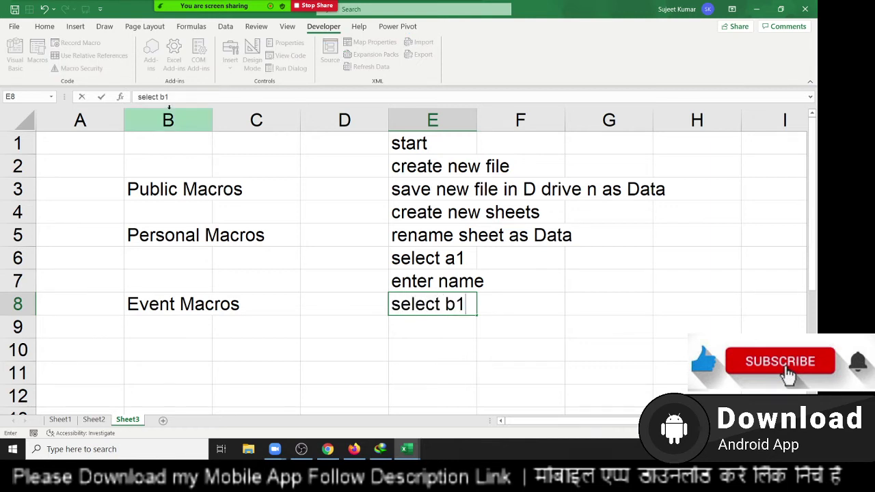
{"action": "key", "text": "Return"}
{"action": "type", "text": "enter "}
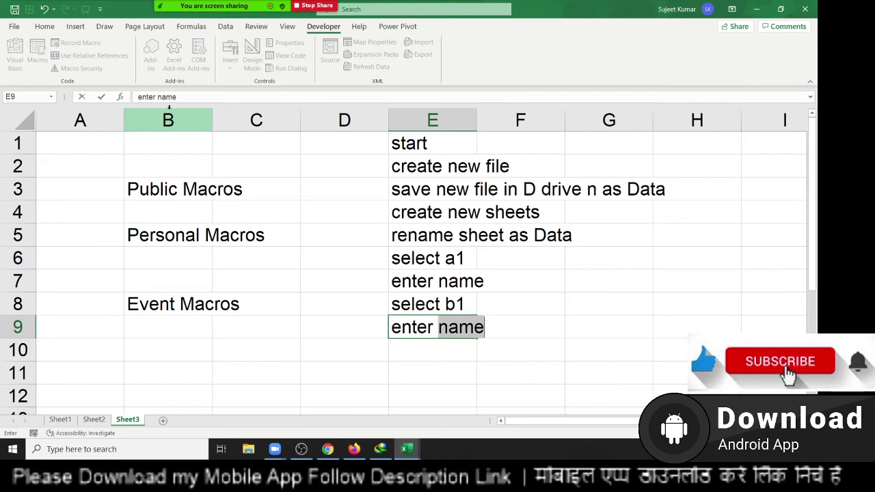
{"action": "type", "text": "Roll"}
{"action": "key", "text": "Return"}
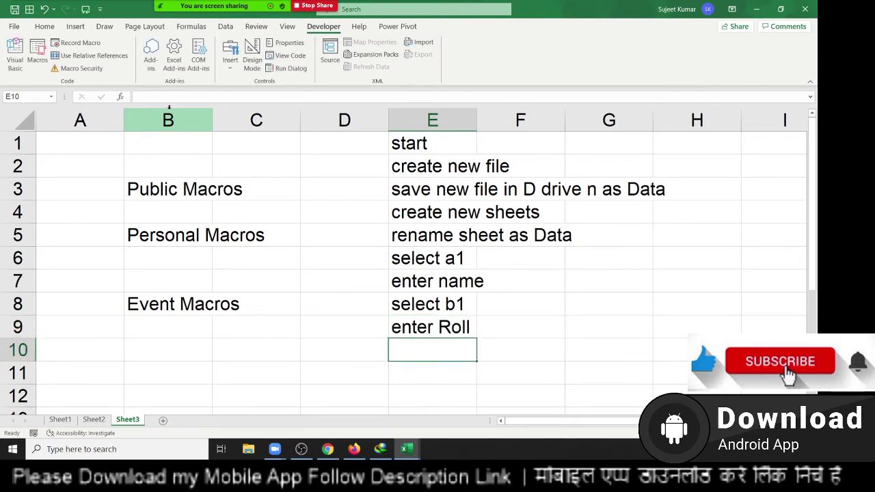
Step through the column E notes from create new file to rename sheet, then switch to the VBA editor.
{"action": "left_click", "coordinate": [427, 168]}
{"action": "left_click", "coordinate": [436, 192]}
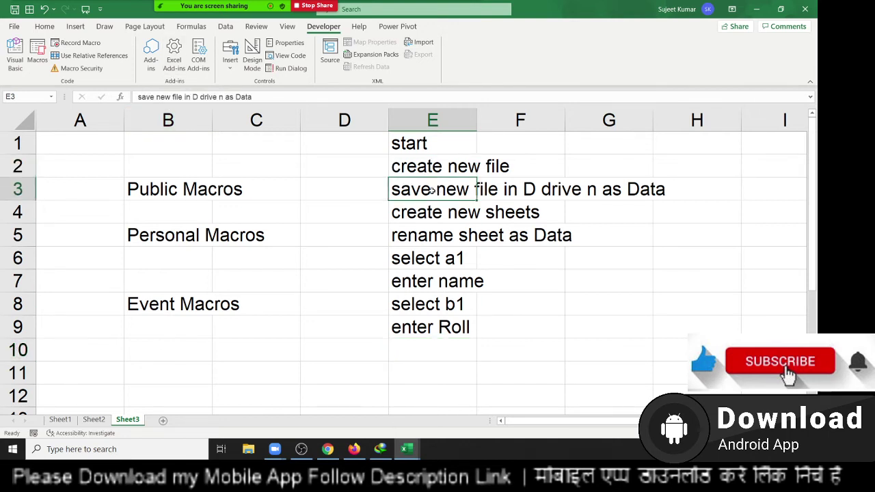
{"action": "key", "text": "Down"}
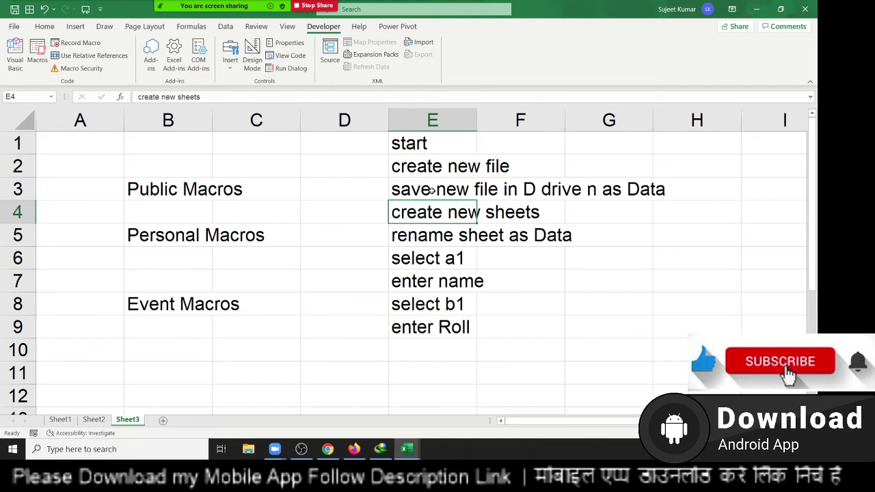
{"action": "key", "text": "Down"}
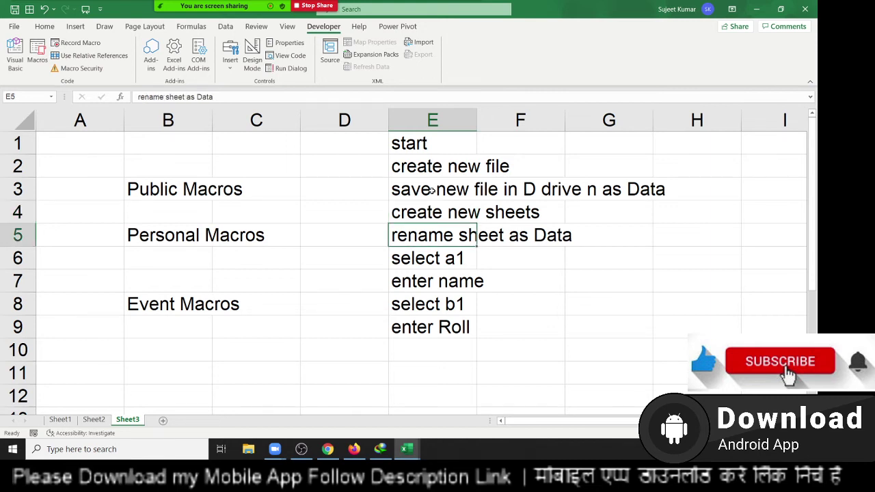
{"action": "key", "text": "Down"}
{"action": "key", "text": "Down"}
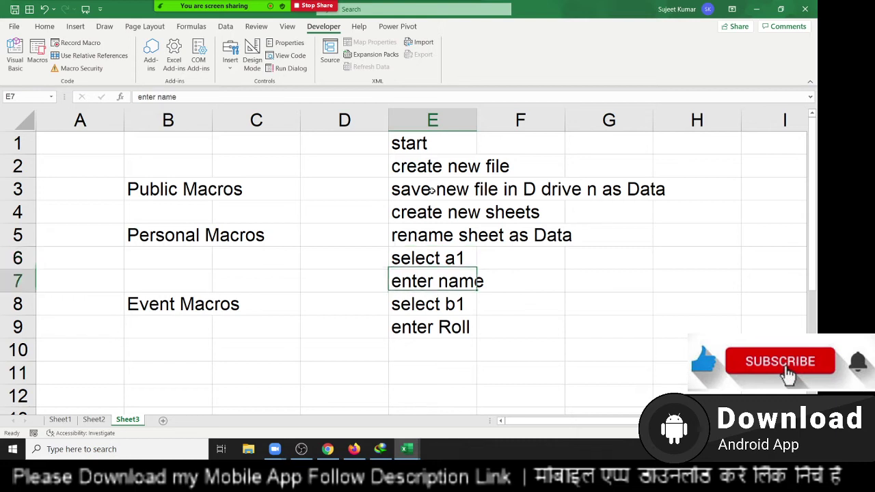
{"action": "key", "text": "Up"}
{"action": "key", "text": "Up"}
{"action": "left_click", "coordinate": [432, 191]}
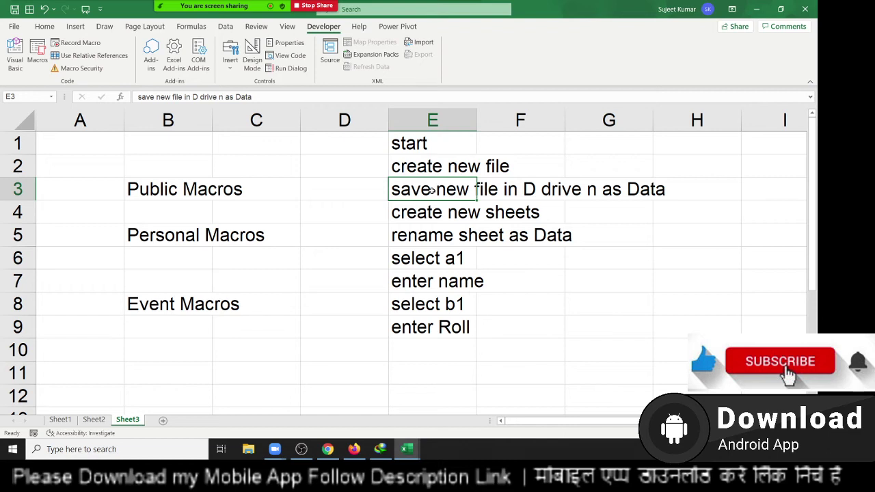
{"action": "key", "text": "Up"}
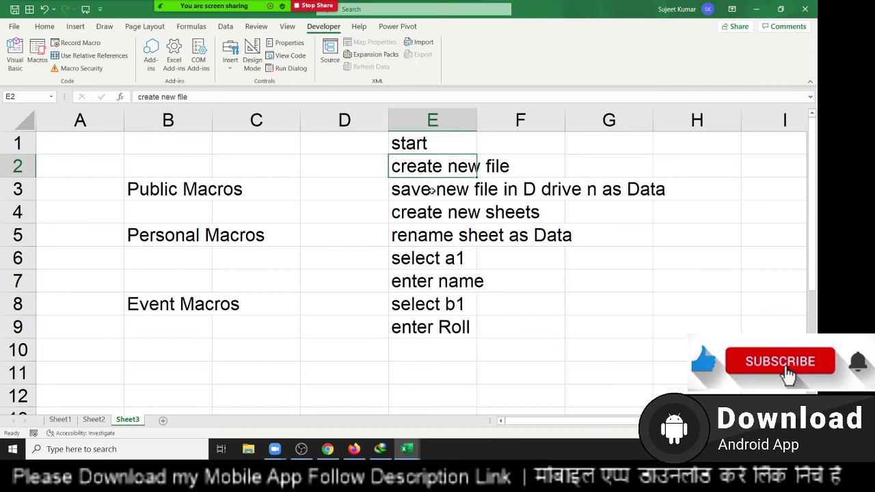
{"action": "key", "text": "Down"}
{"action": "key", "text": "Down"}
{"action": "key", "text": "Down"}
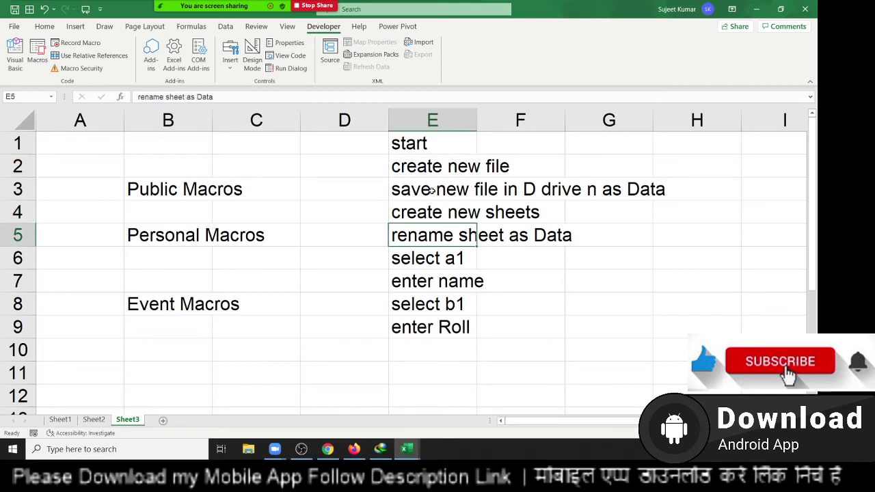
{"action": "key", "text": "alt+F11"}
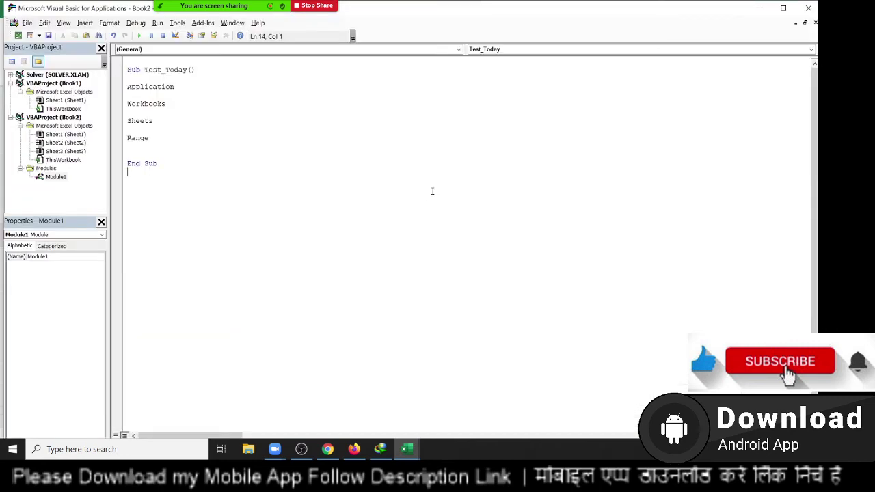
Declare a new Sub rr() below Test_Today, glancing at the worksheet notes in between.
{"action": "key", "text": "Return"}
{"action": "type", "text": "sub "}
{"action": "type", "text": "rr()"}
{"action": "key", "text": "Return"}
{"action": "key", "text": "alt+F11"}
{"action": "key", "text": "Up"}
{"action": "key", "text": "Up"}
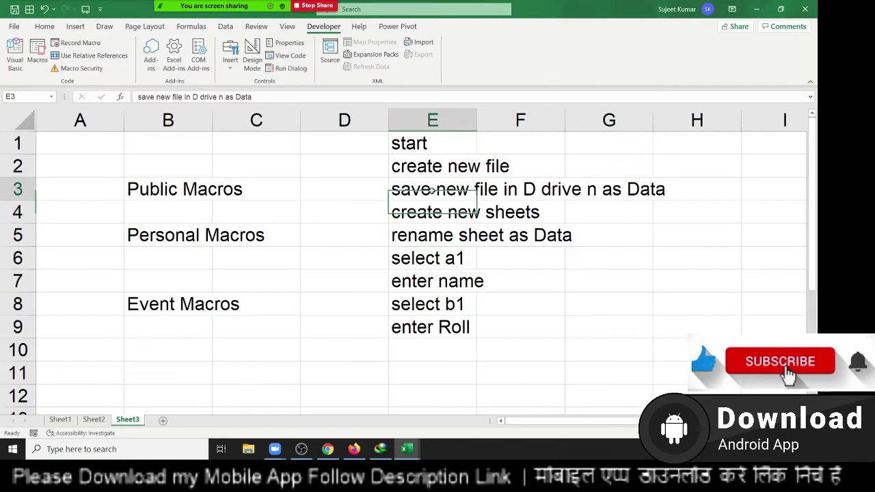
{"action": "key", "text": "Up"}
{"action": "key", "text": "alt+F11"}
{"action": "key", "text": "Return"}
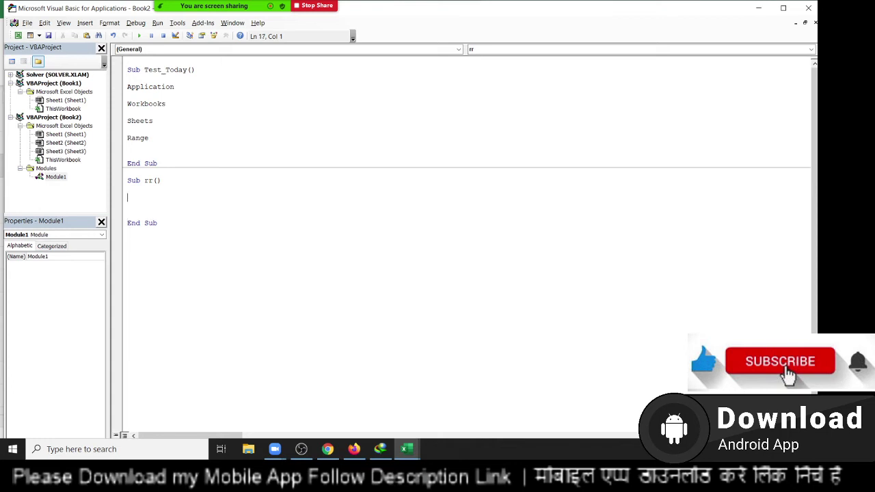
Make Workbooks.Add the first statement of rr, picking Add from IntelliSense.
{"action": "key", "text": "Up"}
{"action": "key", "text": "Up"}
{"action": "key", "text": "Up"}
{"action": "key", "text": "Up"}
{"action": "key", "text": "Up"}
{"action": "key", "text": "Up"}
{"action": "key", "text": "shift+Down"}
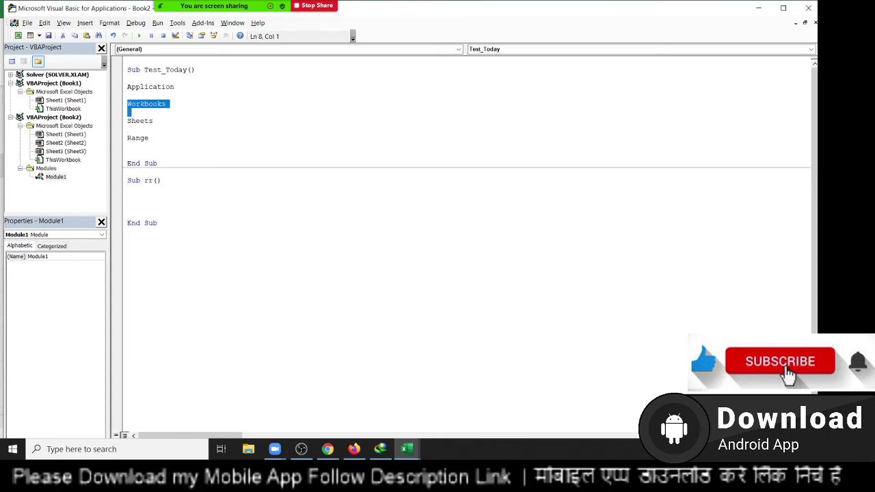
{"action": "left_click", "coordinate": [128, 197]}
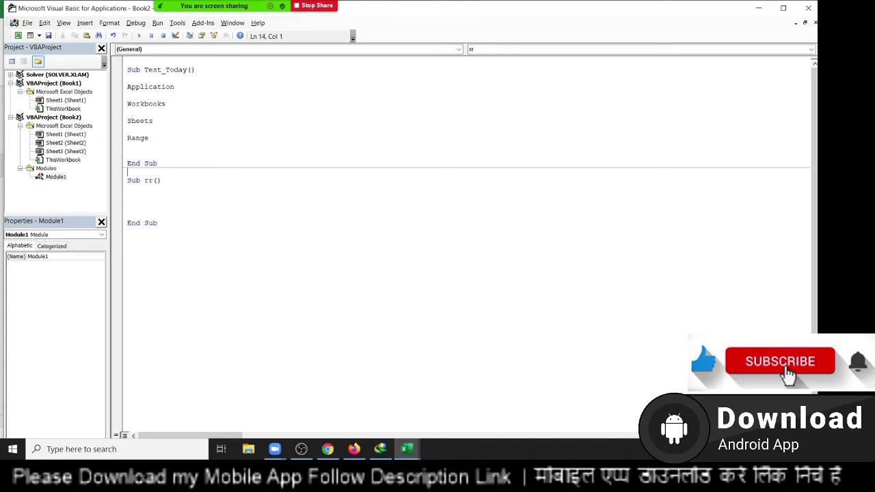
{"action": "type", "text": "workboo"}
{"action": "type", "text": "ks"}
{"action": "type", "text": "."}
{"action": "key", "text": "Down"}
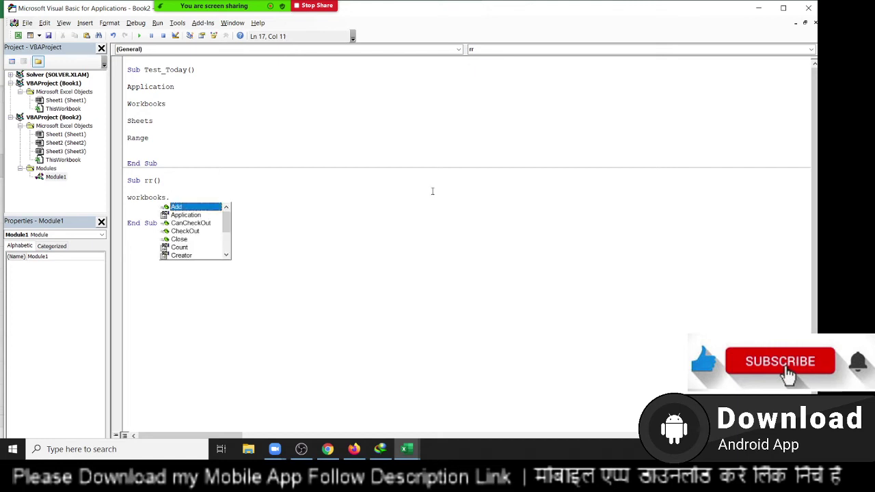
{"action": "key", "text": "Tab"}
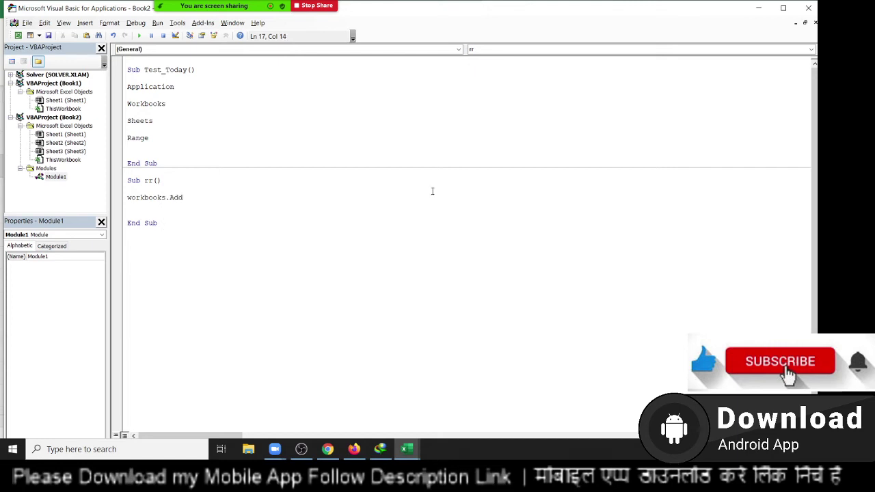
{"action": "key", "text": "Return"}
Check the save-in-D-drive note in E3, then highlight Workbooks in Test_Today.
{"action": "key", "text": "alt+F11"}
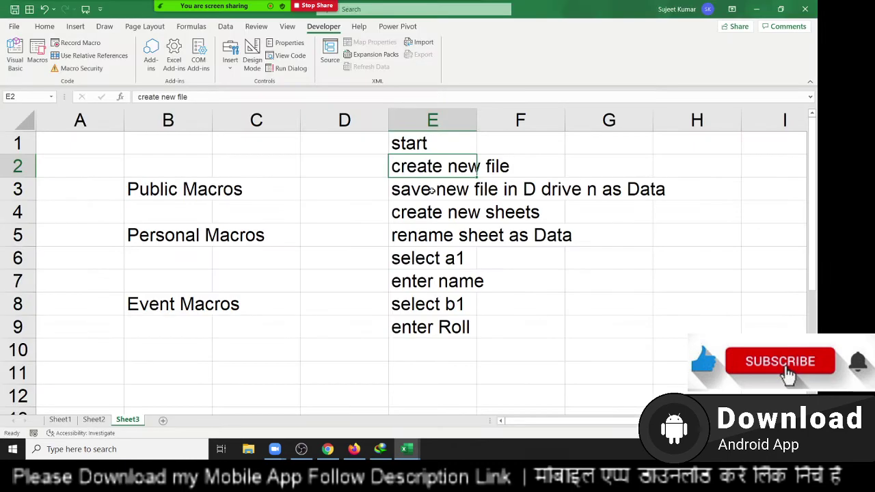
{"action": "left_click", "coordinate": [431, 190]}
{"action": "key", "text": "alt+F11"}
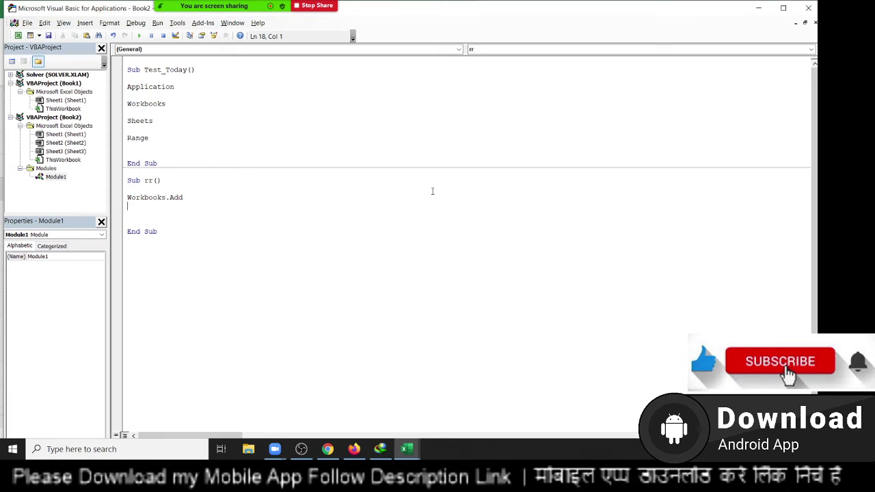
{"action": "double_click", "coordinate": [131, 105]}
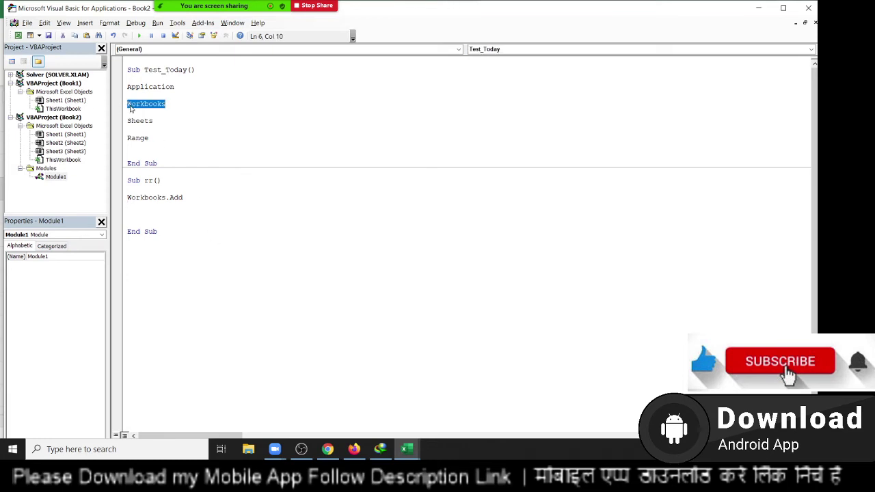
Add Workbooks("Book1").SaveAs "D:\\2020\123.xlsx" to rr, fixing the xslx typo.
{"action": "left_click", "coordinate": [158, 216]}
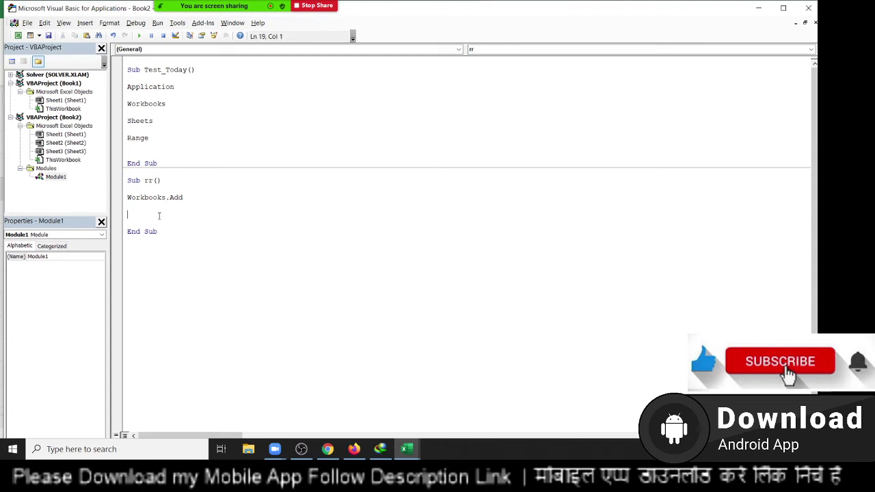
{"action": "type", "text": "work"}
{"action": "type", "text": "books"}
{"action": "type", "text": "("}
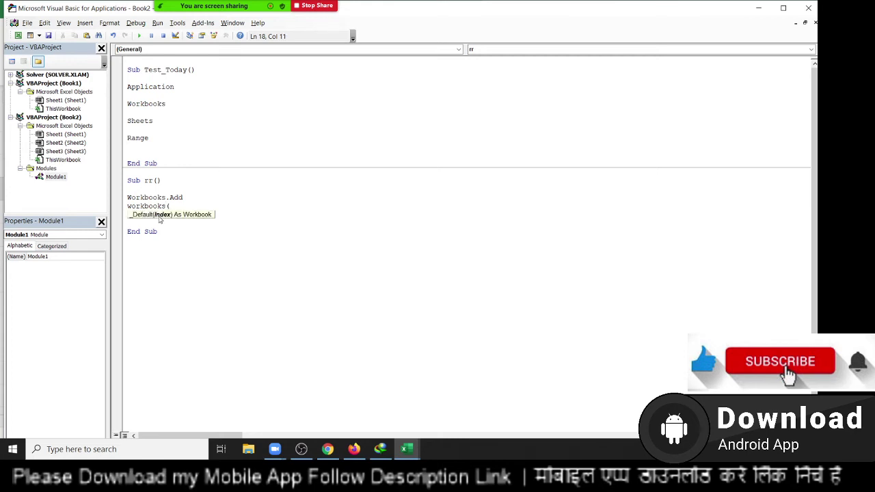
{"action": "type", "text": "\""}
{"action": "type", "text": "Book1"}
{"action": "type", "text": "\")"}
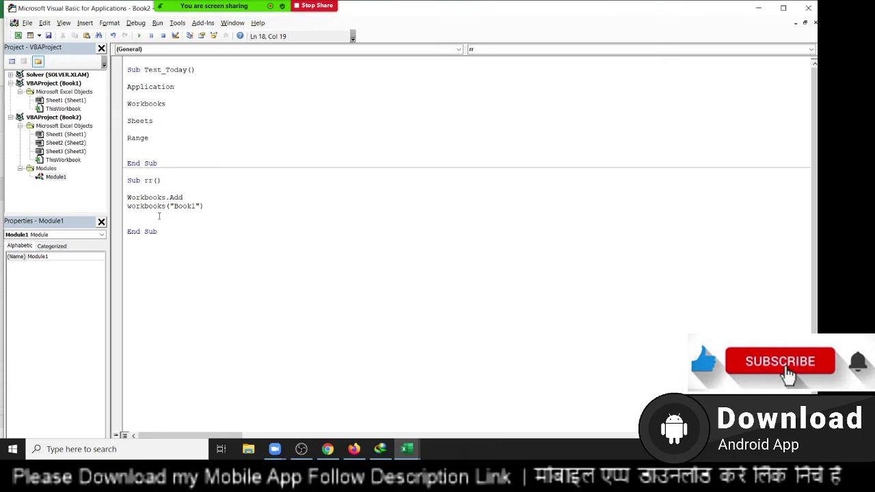
{"action": "type", "text": ".sa"}
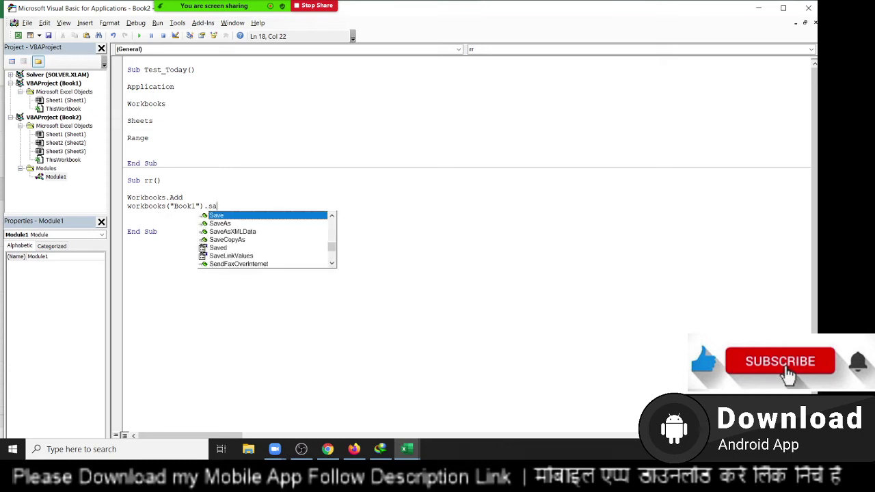
{"action": "key", "text": "Down"}
{"action": "key", "text": "Tab"}
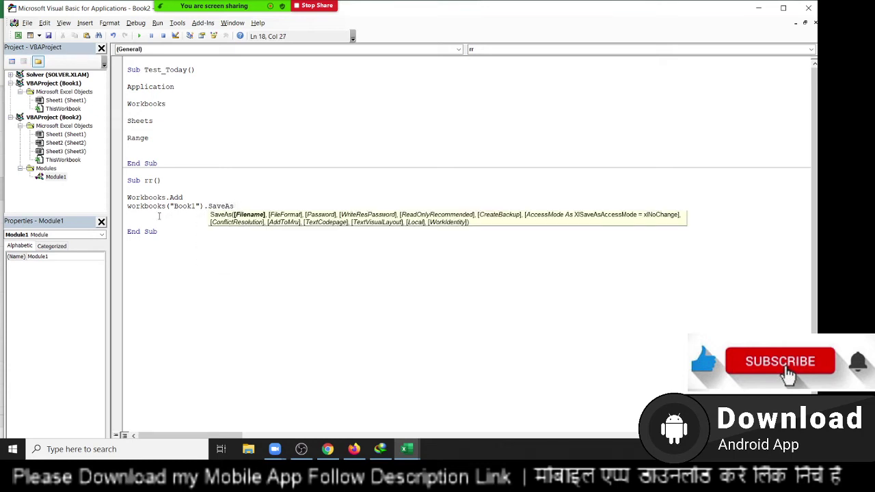
{"action": "type", "text": "\""}
{"action": "type", "text": "D"}
{"action": "type", "text": ":"}
{"action": "type", "text": "\\\\"}
{"action": "type", "text": "202"}
{"action": "type", "text": "0"}
{"action": "type", "text": "\\"}
{"action": "type", "text": "123."}
{"action": "type", "text": "x"}
{"action": "type", "text": "slx"}
{"action": "key", "text": "BackSpace"}
{"action": "key", "text": "BackSpace"}
{"action": "key", "text": "BackSpace"}
{"action": "type", "text": "lsx"}
{"action": "type", "text": "\""}
{"action": "key", "text": "Return"}
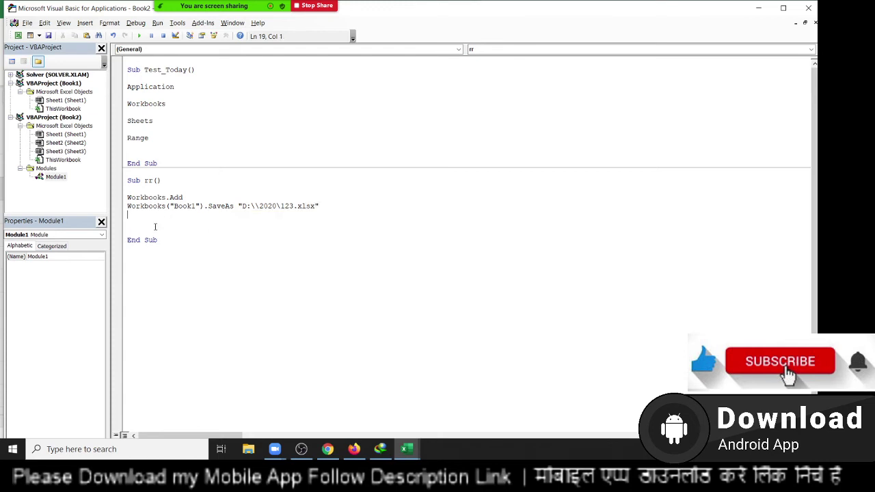
Review rr's two lines and correct the workbook name to Book1.xlsx.
{"action": "key", "text": "Up"}
{"action": "key", "text": "Up"}
{"action": "key", "text": "shift+Down"}
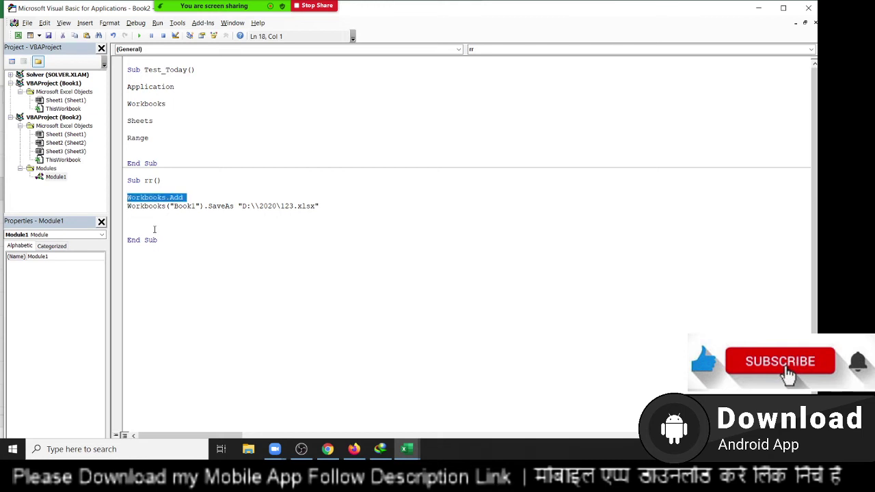
{"action": "key", "text": "Down"}
{"action": "key", "text": "shift+Down"}
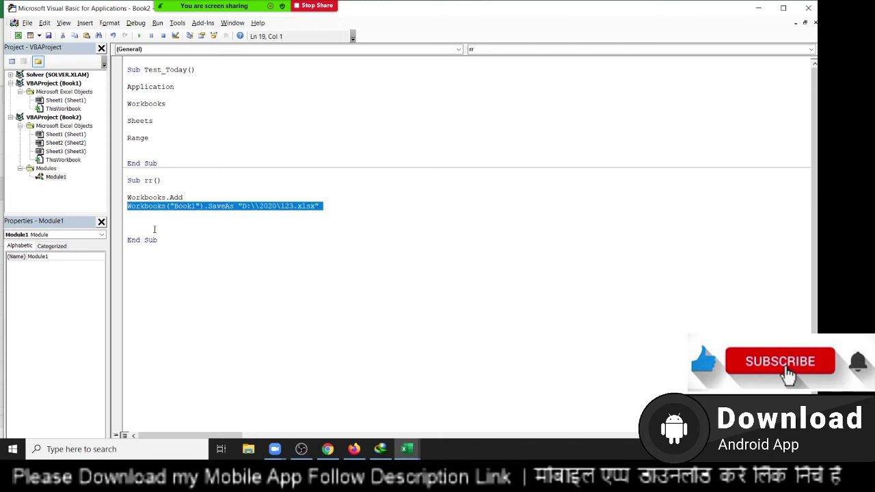
{"action": "key", "text": "Right"}
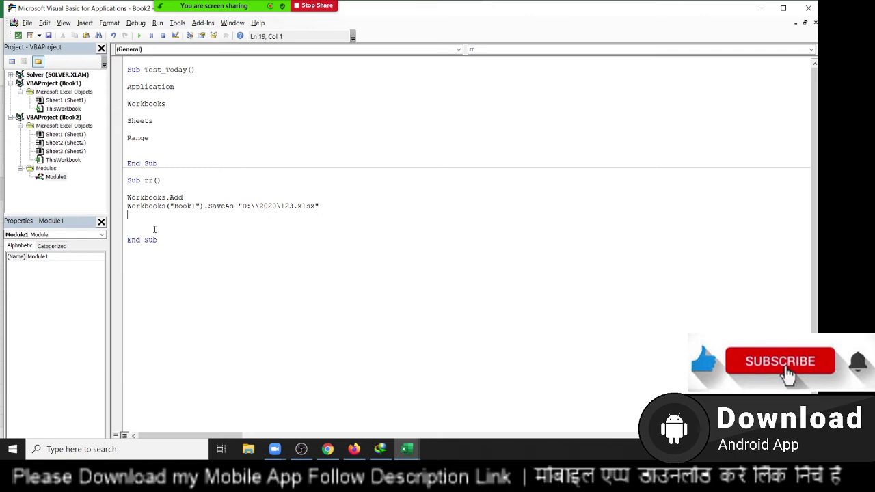
{"action": "key", "text": "Right"}
{"action": "key", "text": "Right"}
{"action": "key", "text": "Right"}
{"action": "type", "text": ".xls"}
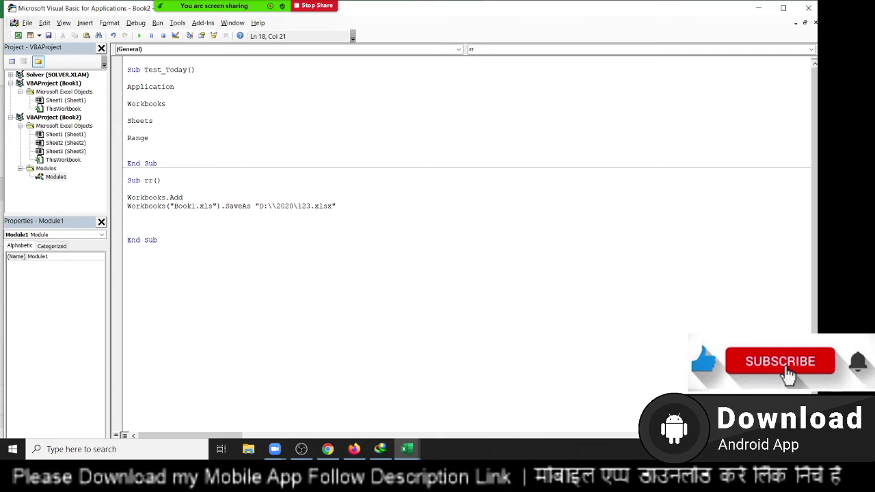
{"action": "type", "text": "x"}
{"action": "left_click", "coordinate": [127, 214]}
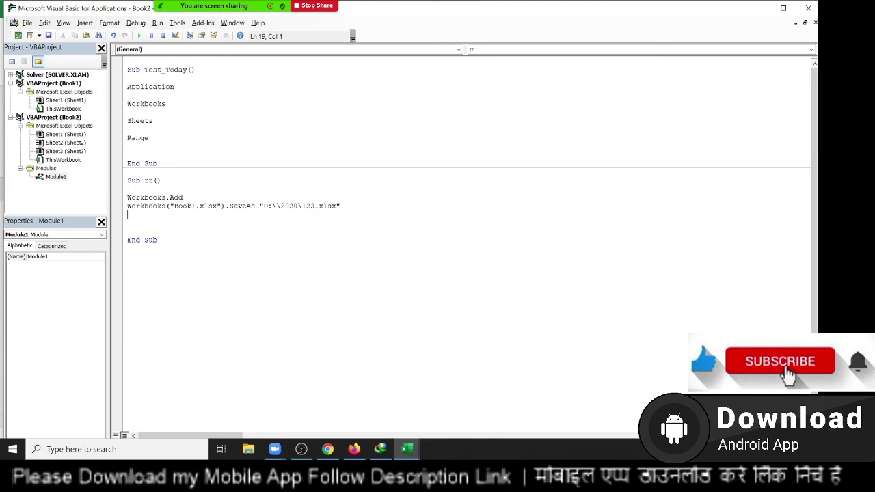
Select the Workbooks.Add and Workbooks("Book1.xlsx") SaveAs lines in macro rr.
{"action": "left_click", "coordinate": [158, 197]}
{"action": "double_click", "coordinate": [158, 197]}
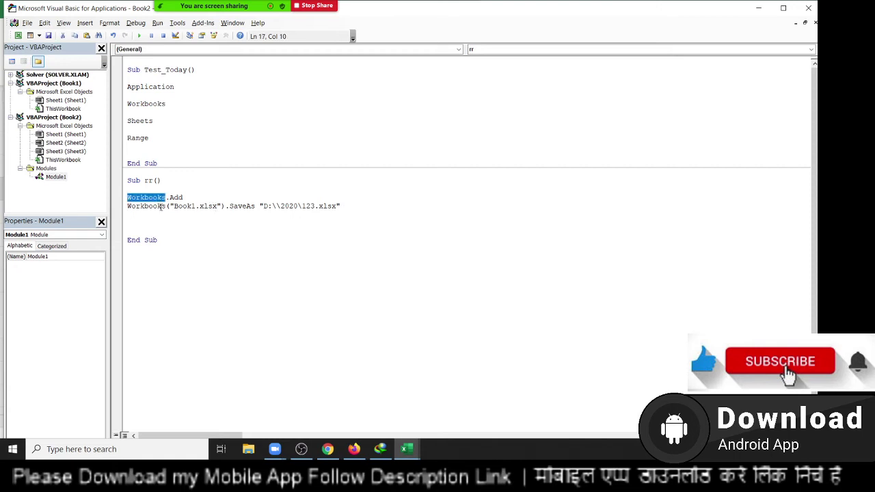
{"action": "double_click", "coordinate": [161, 206]}
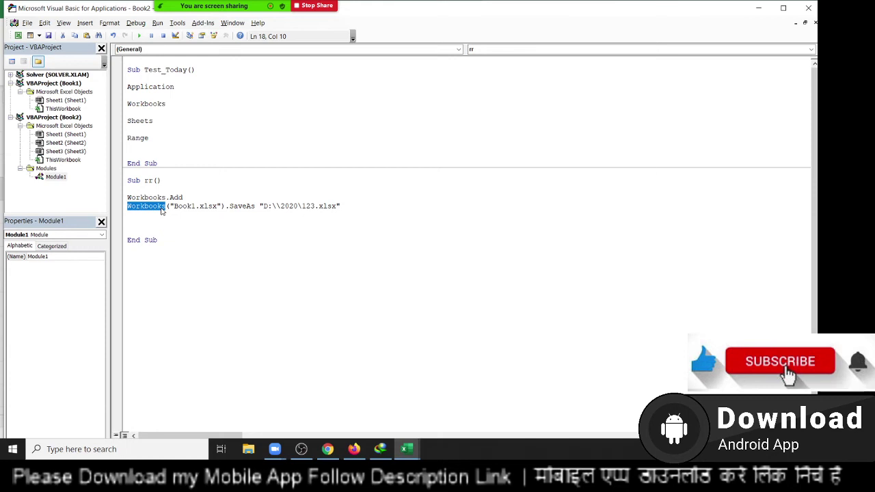
{"action": "left_click", "coordinate": [225, 205]}
{"action": "left_click_drag", "start_coordinate": [224, 206], "coordinate": [177, 209]}
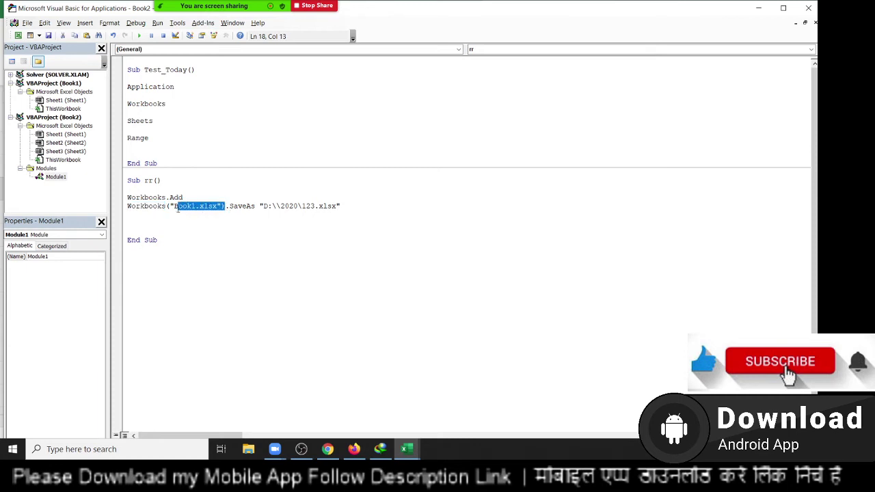
{"action": "left_click", "coordinate": [144, 213], "text": "shift"}
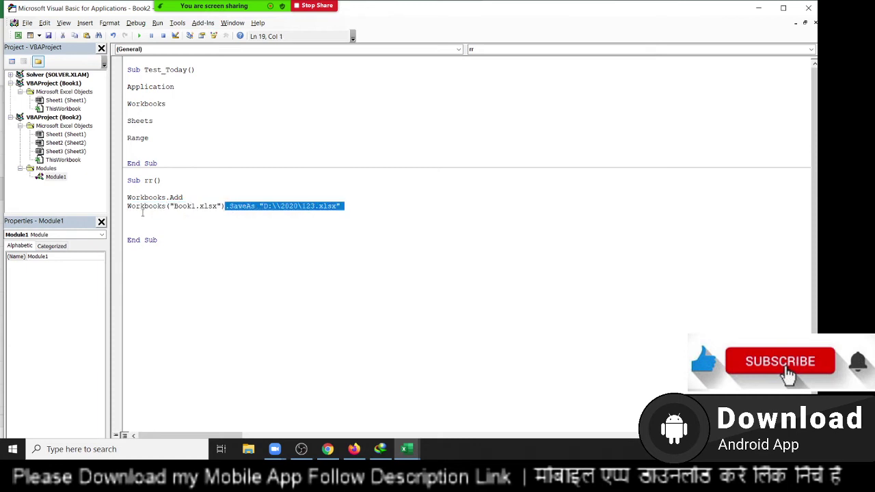
{"action": "left_click", "coordinate": [128, 206], "text": "shift"}
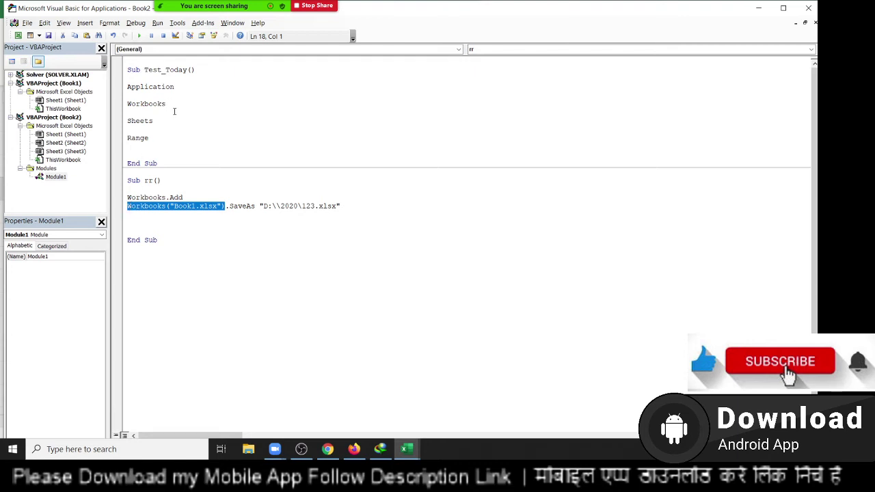
Add ActiveSheet after Workbooks on the Test_Today notes line.
{"action": "left_click", "coordinate": [170, 106]}
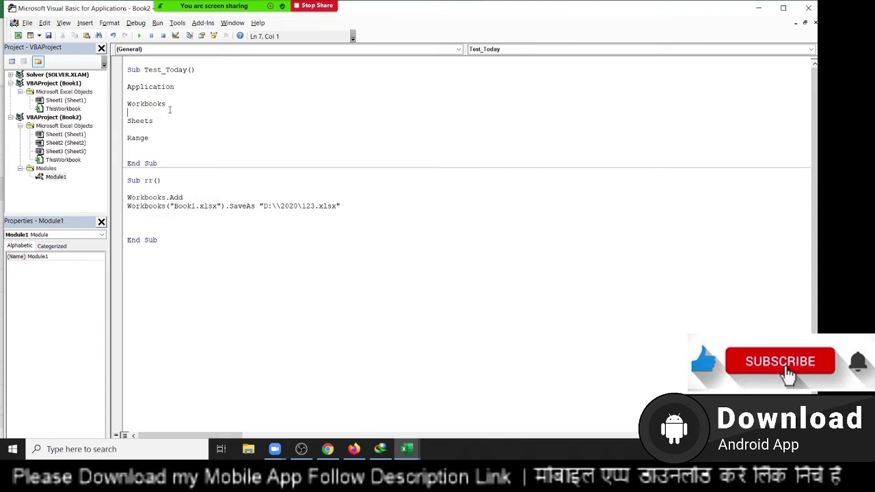
{"action": "type", "text": "ac"}
{"action": "type", "text": "tiveshe"}
{"action": "type", "text": "et"}
{"action": "left_click", "coordinate": [176, 128]}
Replace rr's Workbooks lines so the save line starts with ActiveWorkbook.
{"action": "mouse_move", "coordinate": [226, 207]}
{"action": "left_mouse_down"}
{"action": "mouse_move", "coordinate": [125, 204]}
{"action": "mouse_move", "coordinate": [127, 197]}
{"action": "left_mouse_up"}
{"action": "type", "text": "acti"}
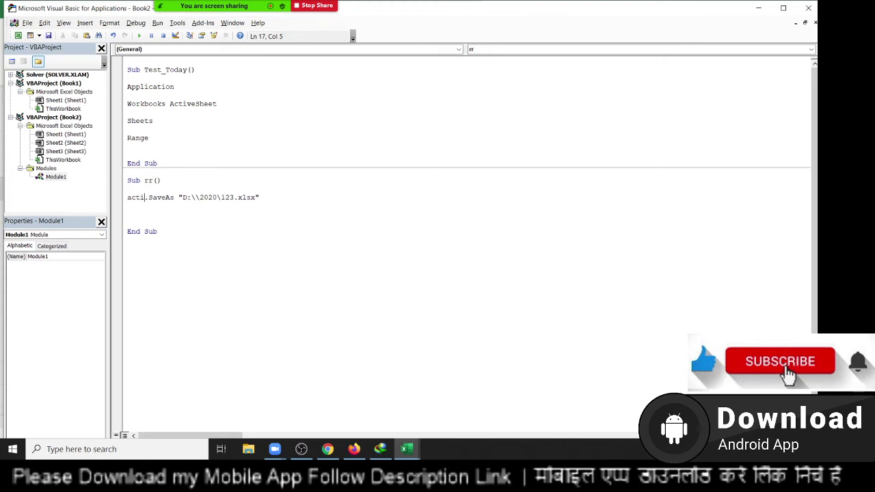
{"action": "type", "text": "vesheet"}
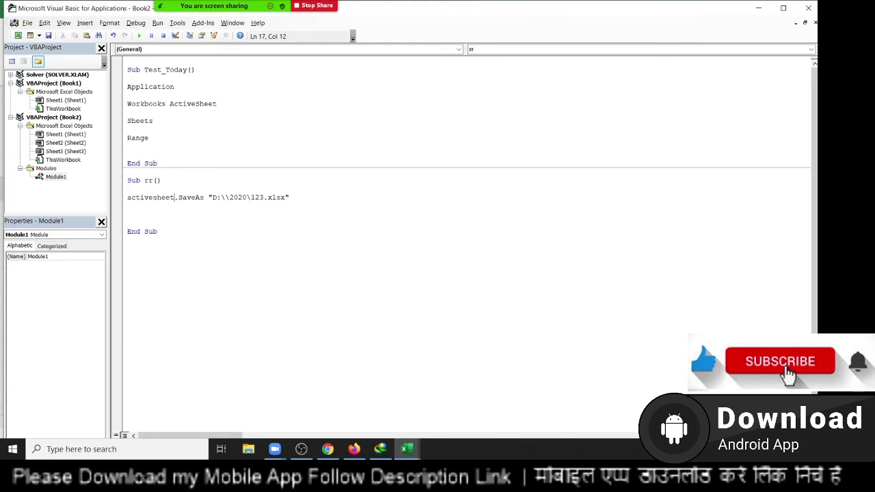
{"action": "key", "text": "BackSpace"}
{"action": "key", "text": "BackSpace"}
{"action": "key", "text": "BackSpace"}
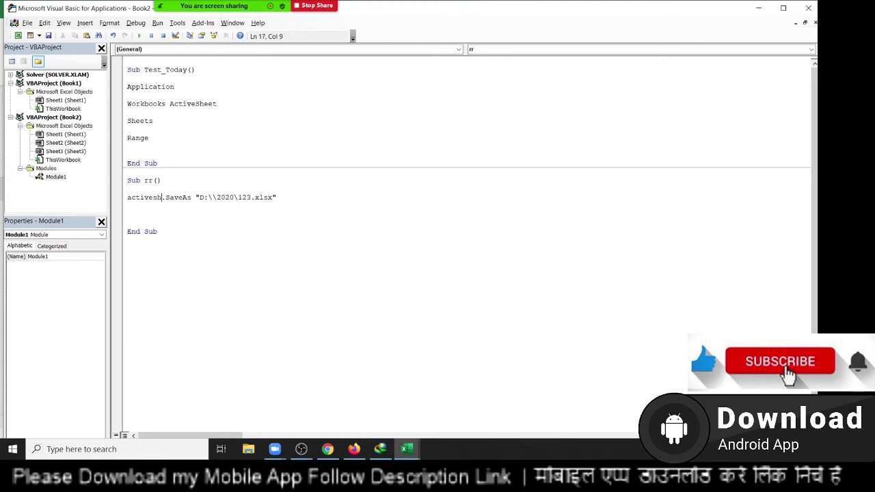
{"action": "key", "text": "BackSpace"}
{"action": "key", "text": "BackSpace"}
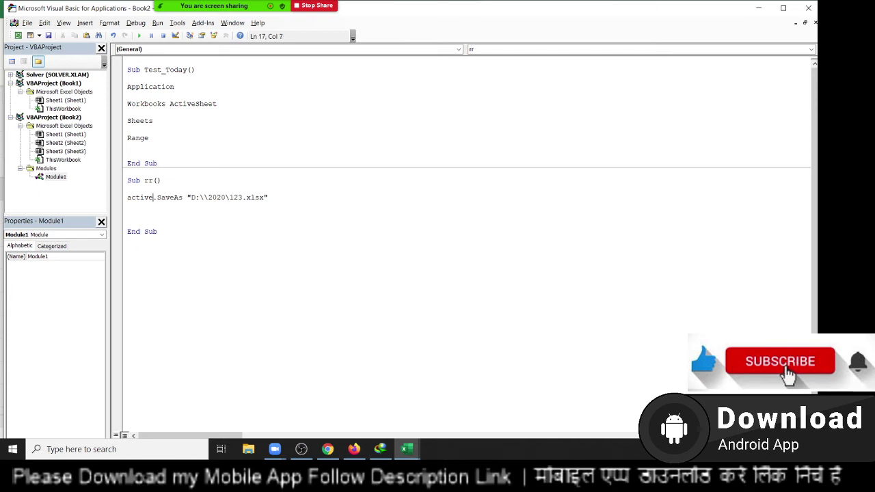
{"action": "type", "text": "wor"}
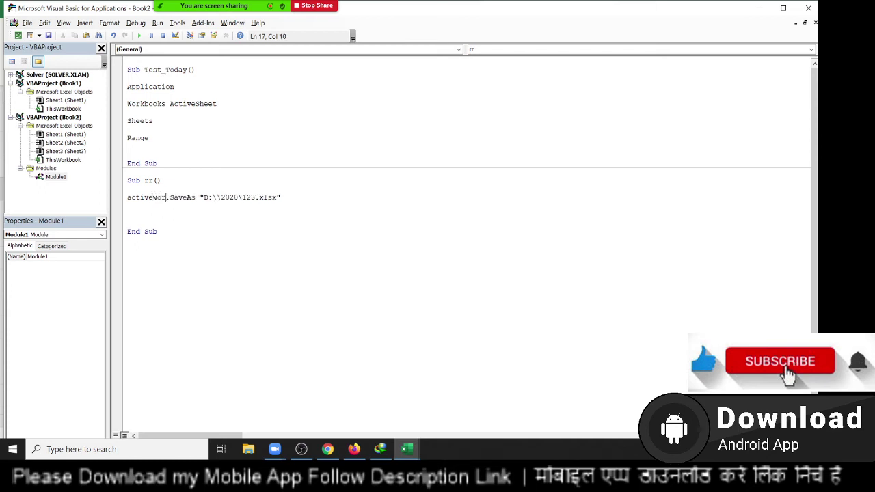
{"action": "type", "text": "kboo"}
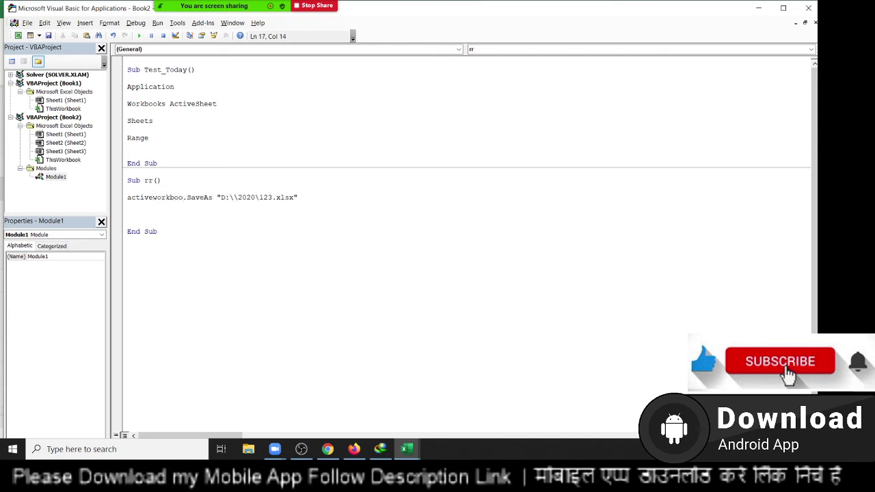
{"action": "type", "text": "k"}
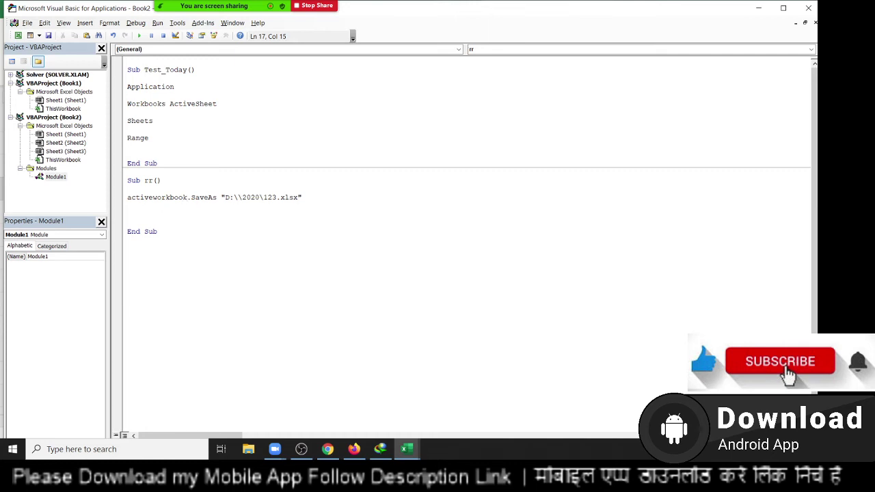
Change ActiveSheet to ActiveWorkbook on the Test_Today notes line.
{"action": "double_click", "coordinate": [198, 105]}
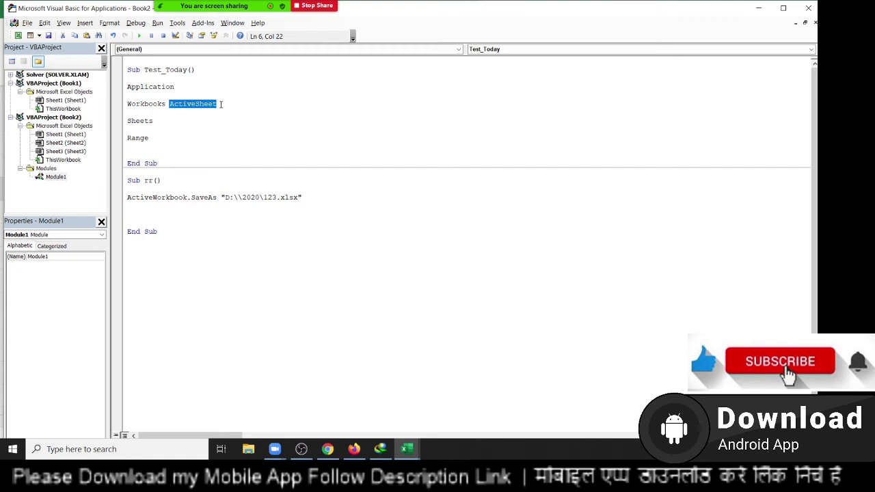
{"action": "left_click", "coordinate": [222, 104]}
{"action": "key", "text": "BackSpace"}
{"action": "key", "text": "BackSpace"}
{"action": "key", "text": "BackSpace"}
{"action": "key", "text": "BackSpace"}
{"action": "key", "text": "BackSpace"}
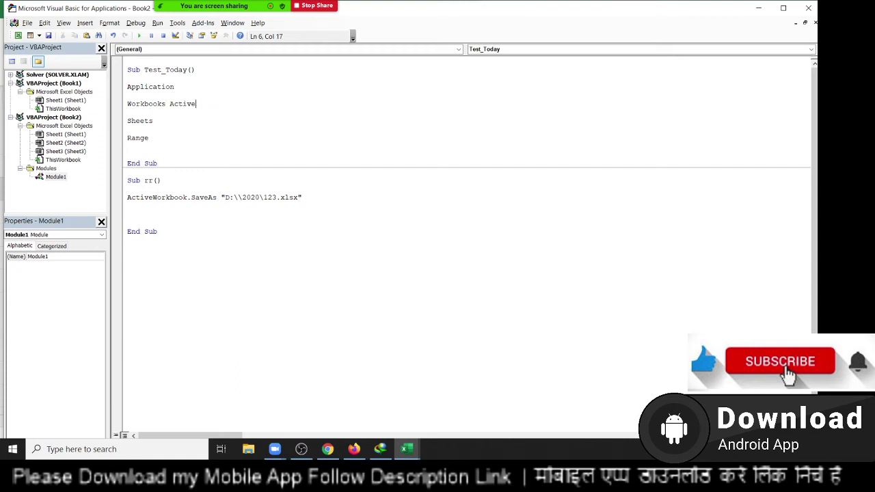
{"action": "type", "text": "Workbo"}
{"action": "type", "text": "ok"}
Insert a Workbooks.Add line above the ActiveWorkbook.SaveAs line in macro rr.
{"action": "left_click", "coordinate": [154, 121]}
{"action": "left_click", "coordinate": [213, 222]}
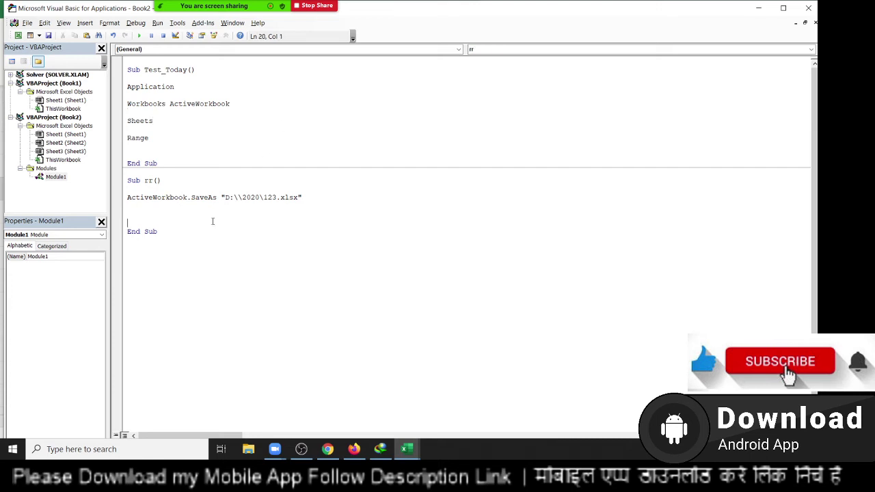
{"action": "left_click", "coordinate": [168, 208]}
{"action": "key", "text": "Return"}
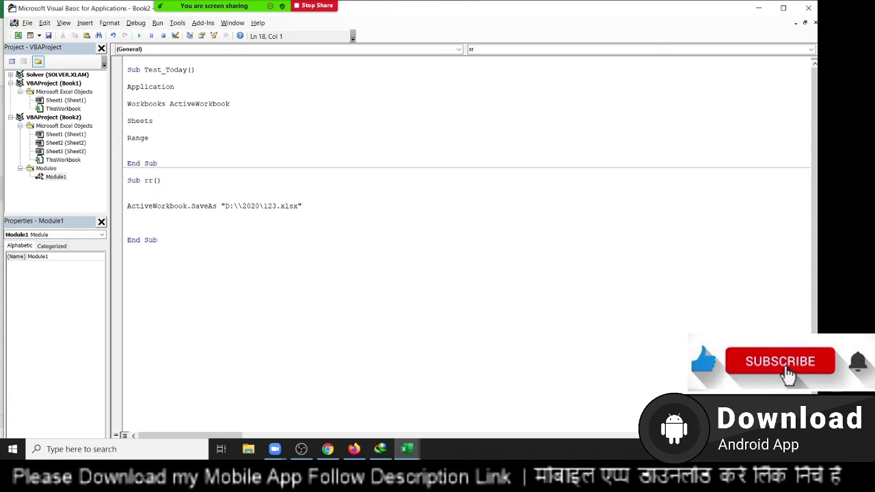
{"action": "type", "text": "sheet"}
{"action": "type", "text": "s"}
{"action": "key", "text": "BackSpace"}
{"action": "key", "text": "BackSpace"}
{"action": "key", "text": "BackSpace"}
{"action": "key", "text": "BackSpace"}
{"action": "key", "text": "BackSpace"}
{"action": "key", "text": "BackSpace"}
{"action": "type", "text": "wo"}
{"action": "type", "text": "rkb"}
{"action": "type", "text": "ooks.Add"}
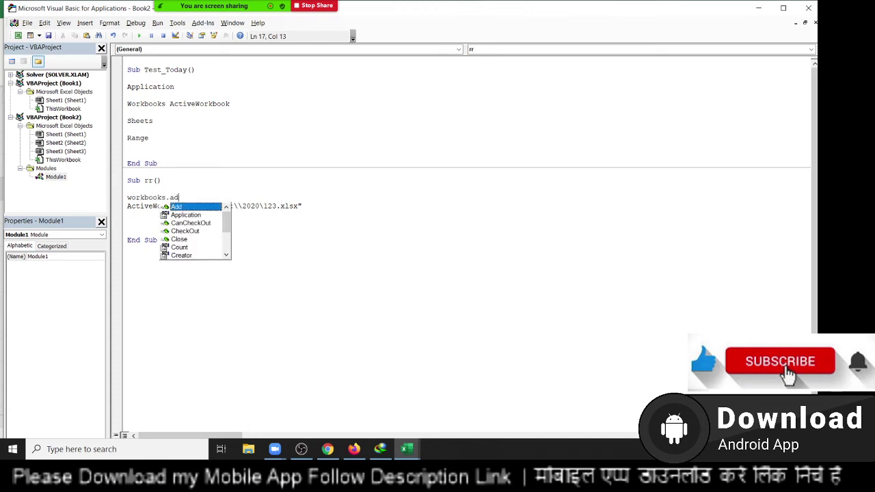
{"action": "key", "text": "Down"}
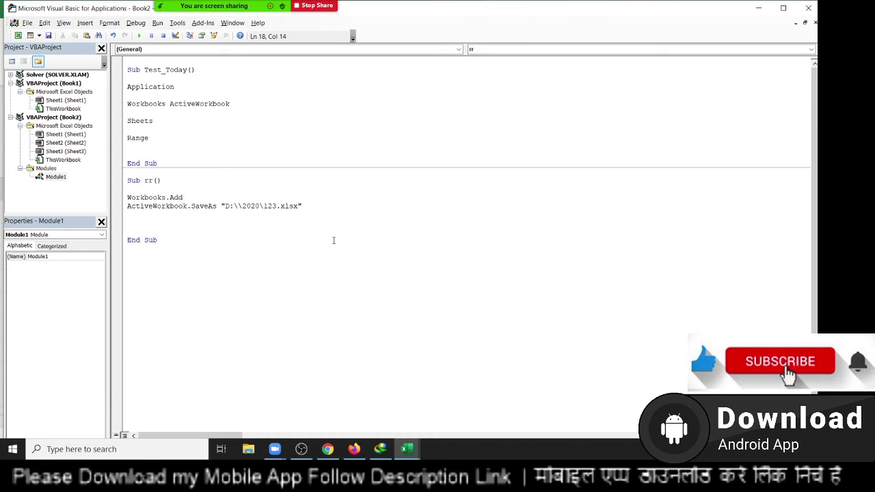
Review the SaveAs path D:\\2020\123.xlsx, checking the 123 file name and xlsx extension.
{"action": "double_click", "coordinate": [235, 206]}
{"action": "double_click", "coordinate": [204, 206]}
{"action": "left_click_drag", "start_coordinate": [225, 206], "coordinate": [303, 206]}
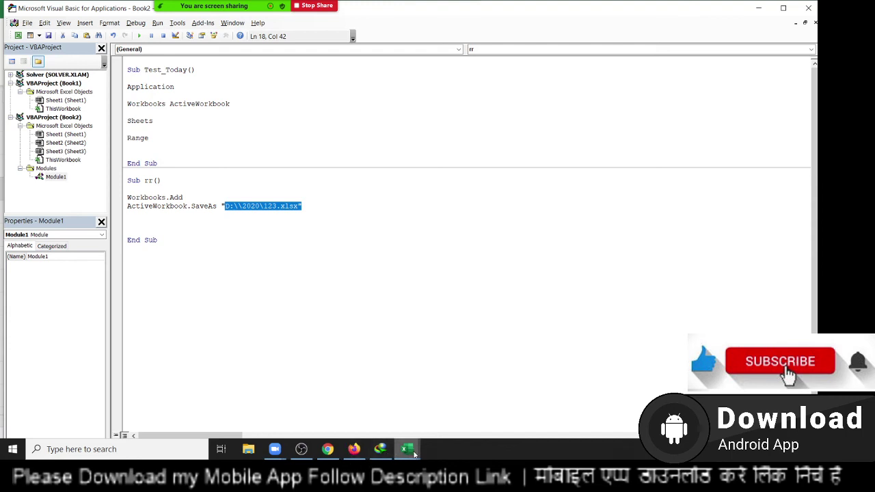
{"action": "mouse_move", "coordinate": [413, 453]}
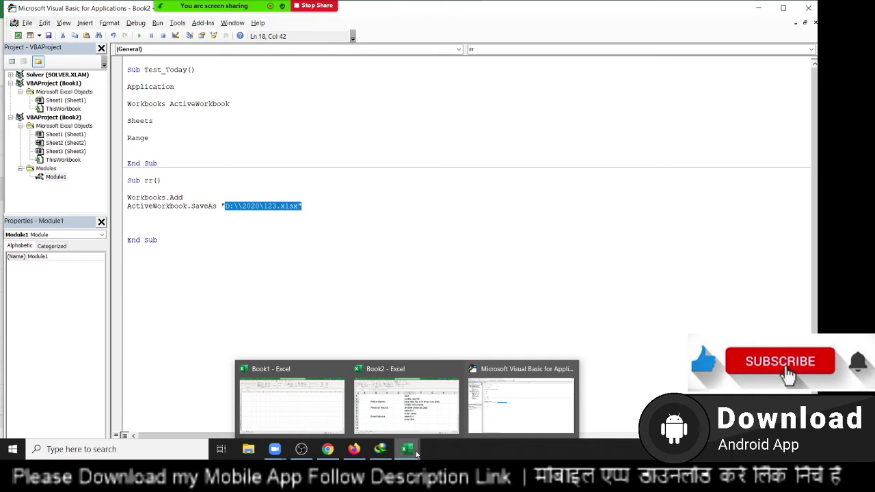
{"action": "left_click", "coordinate": [266, 205]}
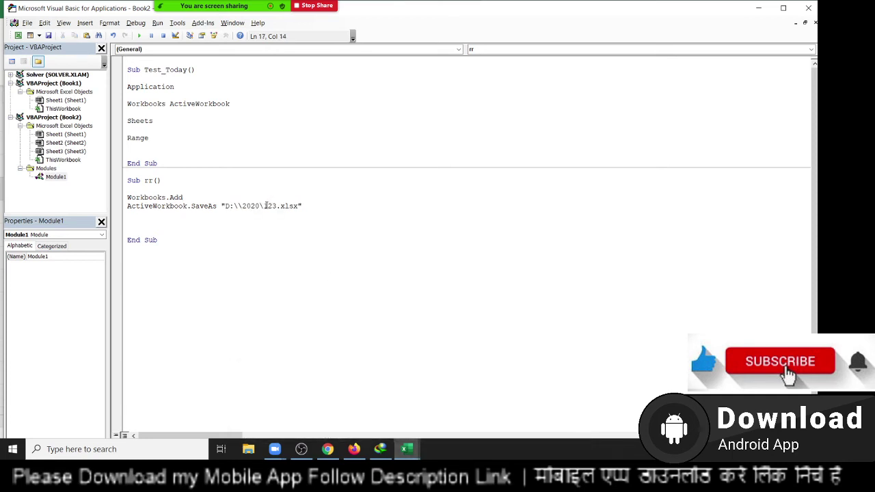
{"action": "double_click", "coordinate": [269, 205]}
{"action": "left_click_drag", "start_coordinate": [285, 205], "coordinate": [296, 205]}
Browse File Explorer to D:\2021, copy its path, and return to the VBA editor.
{"action": "left_click", "coordinate": [248, 451]}
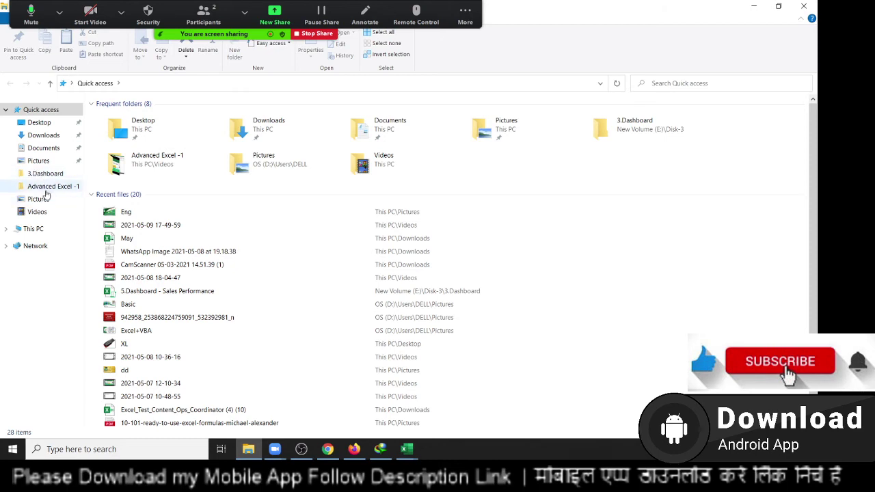
{"action": "left_click", "coordinate": [41, 229]}
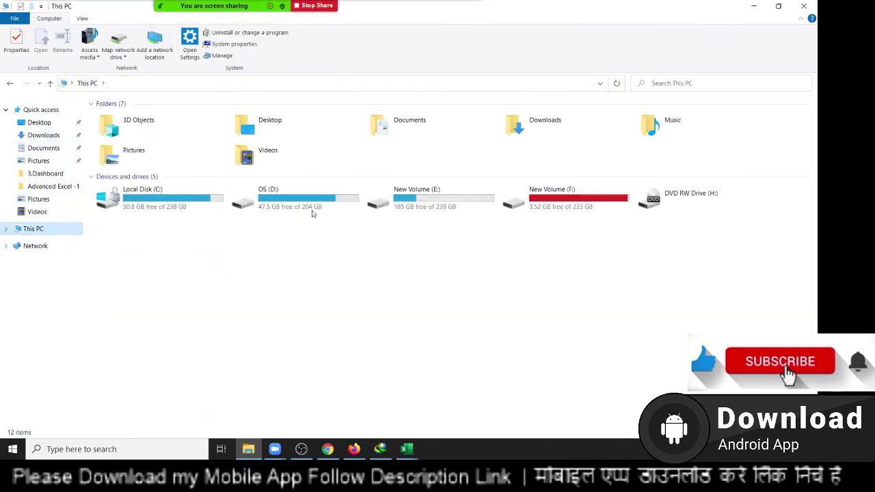
{"action": "double_click", "coordinate": [304, 209]}
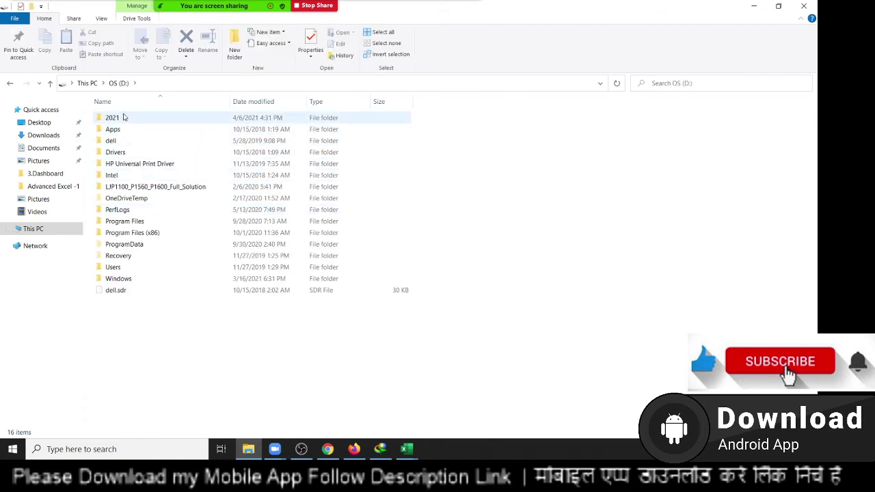
{"action": "double_click", "coordinate": [123, 118]}
{"action": "left_click", "coordinate": [173, 83]}
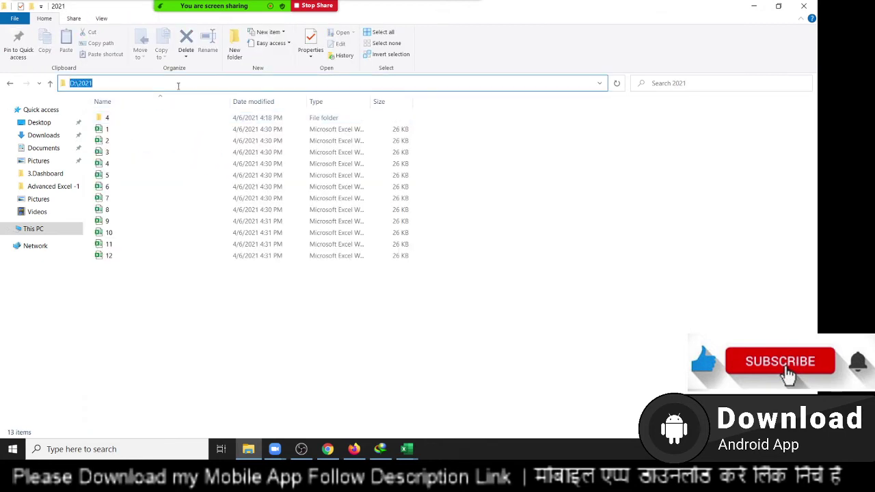
{"action": "key", "text": "alt+Tab"}
Change the SaveAs path to D:\2021\123.xlsx using the copied folder path.
{"action": "double_click", "coordinate": [289, 205]}
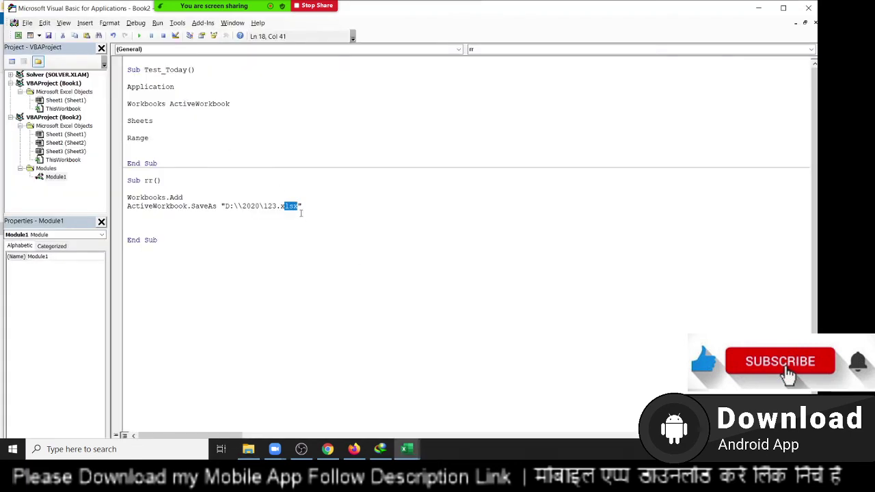
{"action": "left_click", "coordinate": [272, 208]}
{"action": "left_click_drag", "start_coordinate": [263, 206], "coordinate": [225, 208]}
{"action": "type", "text": "D:\\2021"}
{"action": "type", "text": "\\"}
{"action": "left_click", "coordinate": [283, 222]}
Add a Sheets.Add line below the SaveAs line in macro rr.
{"action": "double_click", "coordinate": [171, 198]}
{"action": "double_click", "coordinate": [174, 208]}
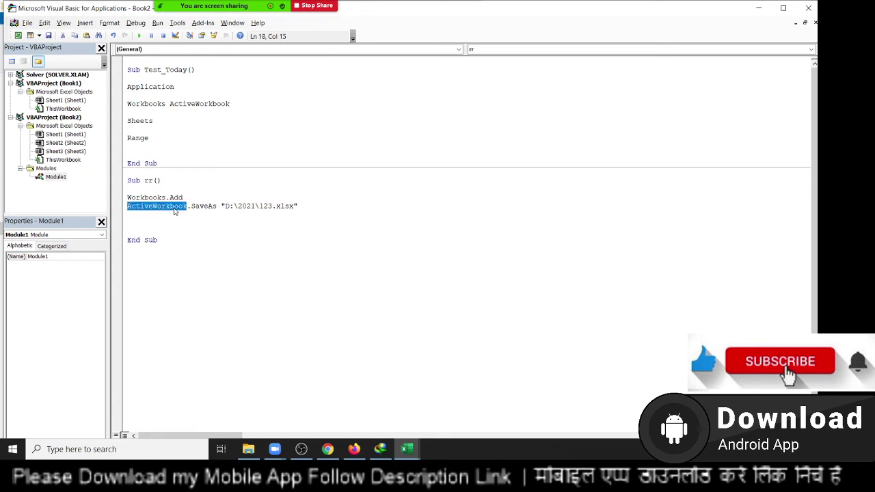
{"action": "left_click", "coordinate": [175, 214]}
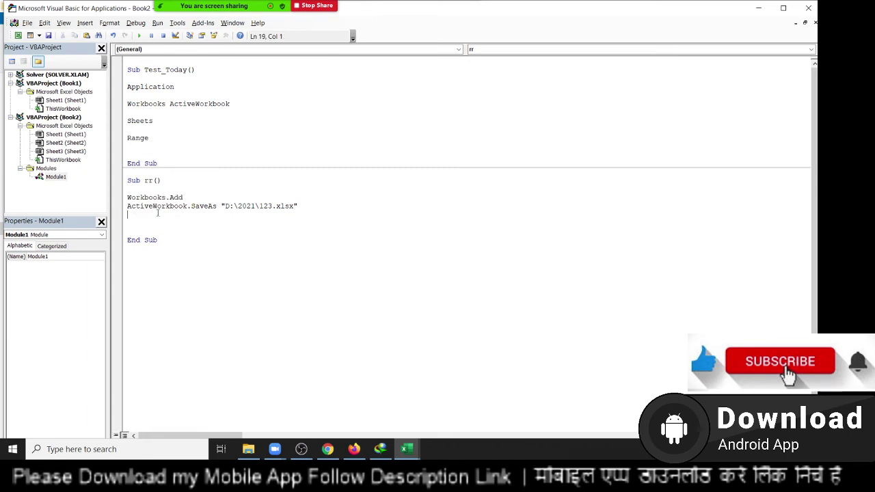
{"action": "type", "text": "she"}
{"action": "type", "text": "ets.Ad"}
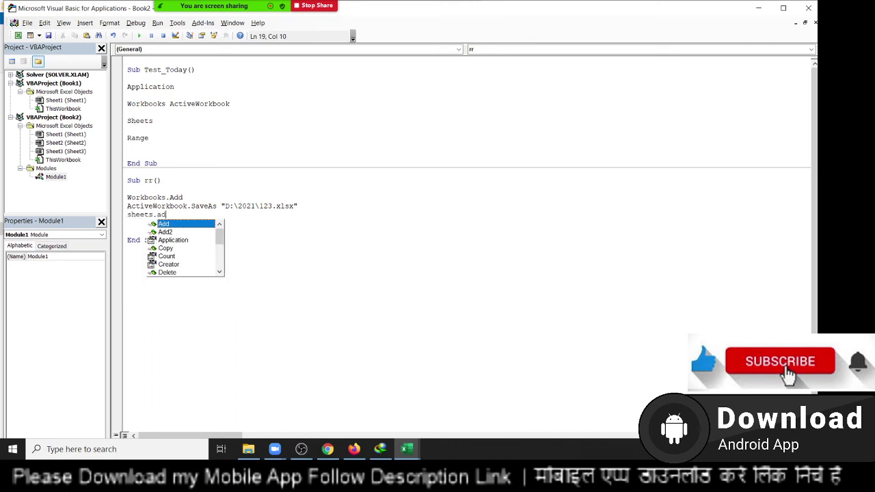
{"action": "type", "text": "d"}
{"action": "key", "text": "Return"}
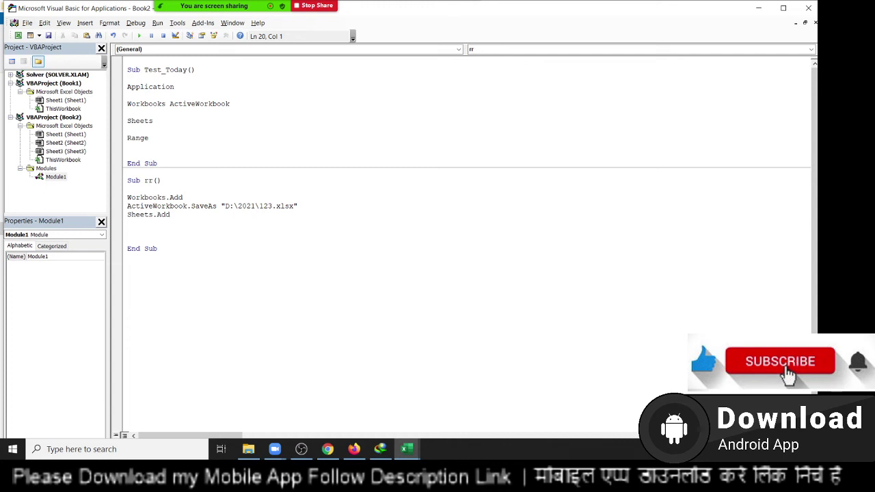
Add the line ActiveSheet.Name = "data" and list ActiveSheet in the Test_Today notes.
{"action": "type", "text": "sheets"}
{"action": "type", "text": "(\""}
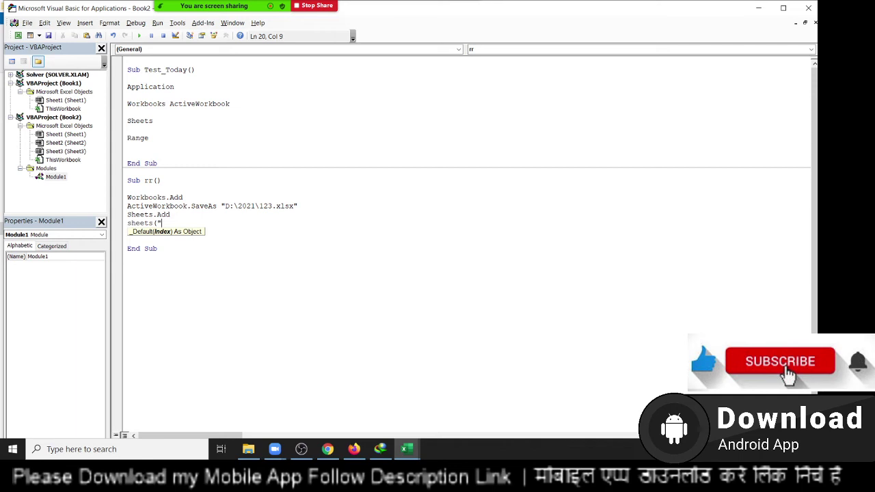
{"action": "type", "text": "Sheet1"}
{"action": "type", "text": "\")"}
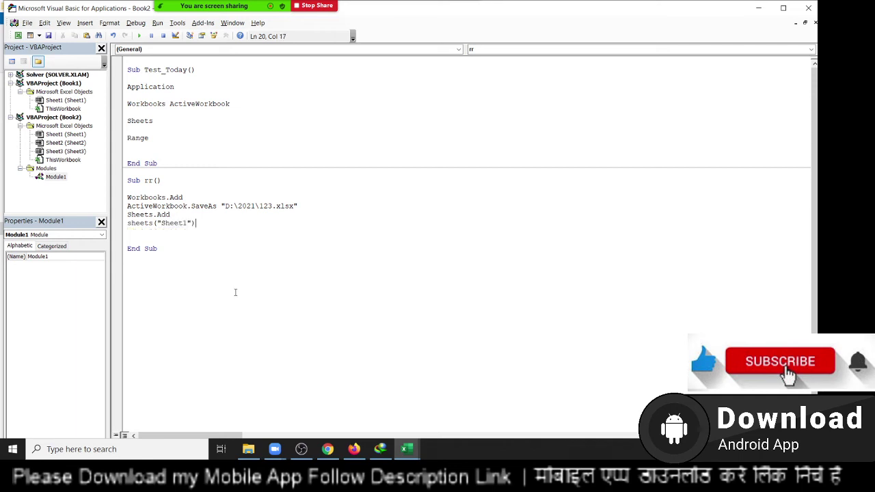
{"action": "type", "text": ".name = "}
{"action": "type", "text": "\"data"}
{"action": "key", "text": "Return"}
{"action": "left_click", "coordinate": [168, 122]}
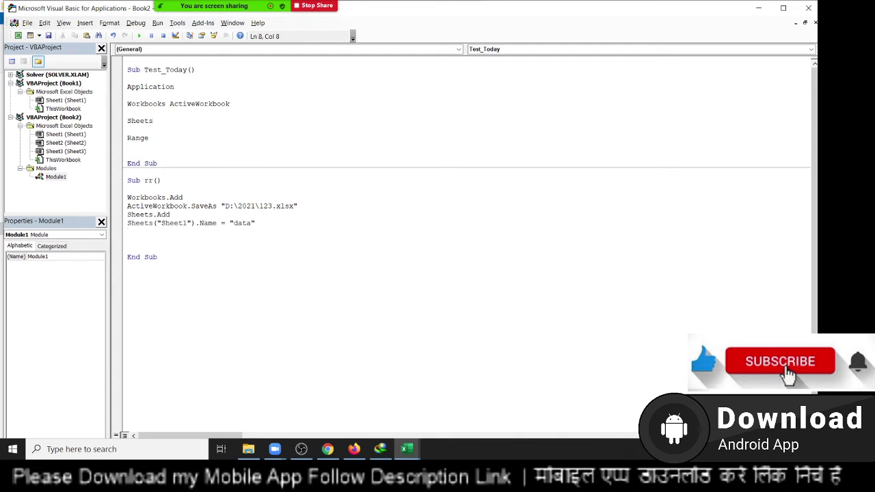
{"action": "type", "text": "active"}
{"action": "type", "text": "sheet"}
{"action": "double_click", "coordinate": [169, 120]}
{"action": "key", "text": "ctrl+c"}
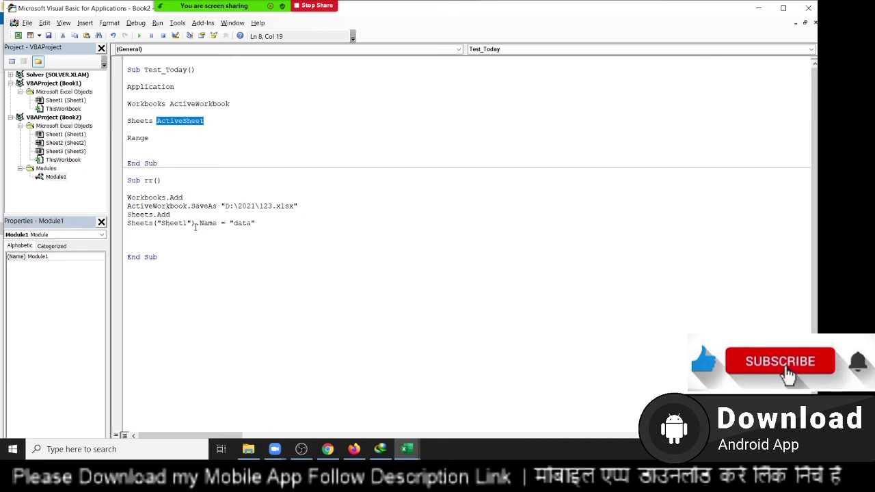
{"action": "left_click", "coordinate": [194, 225]}
{"action": "left_click_drag", "start_coordinate": [194, 224], "coordinate": [127, 224]}
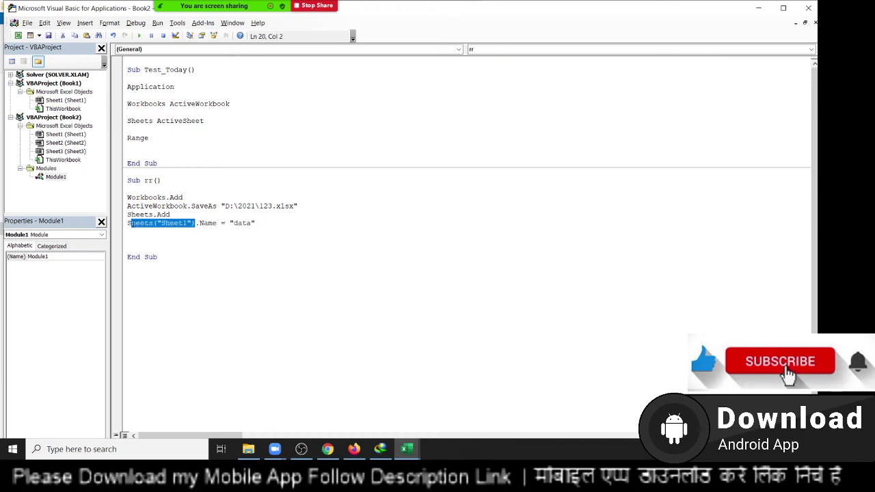
{"action": "key", "text": "ctrl+v"}
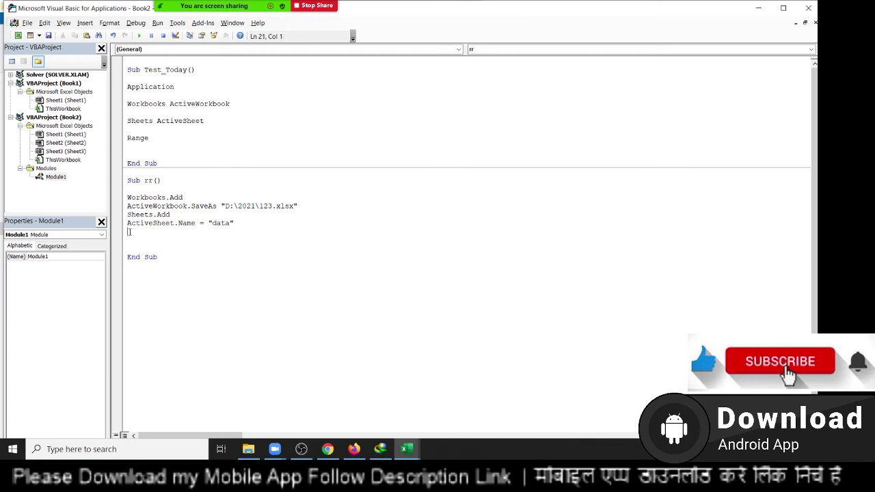
{"action": "key", "text": "alt+Tab"}
{"action": "key", "text": "alt+Tab"}
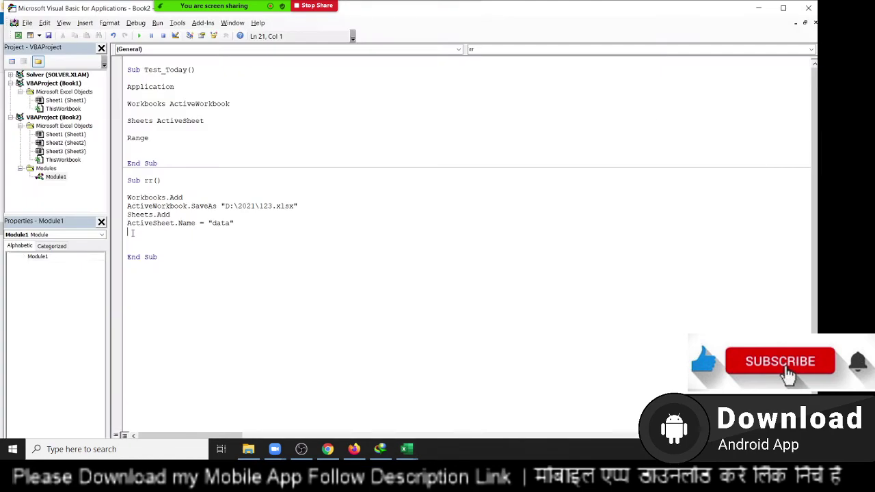
{"action": "key", "text": "alt+Tab"}
{"action": "key", "text": "alt+Tab"}
{"action": "key", "text": "Down"}
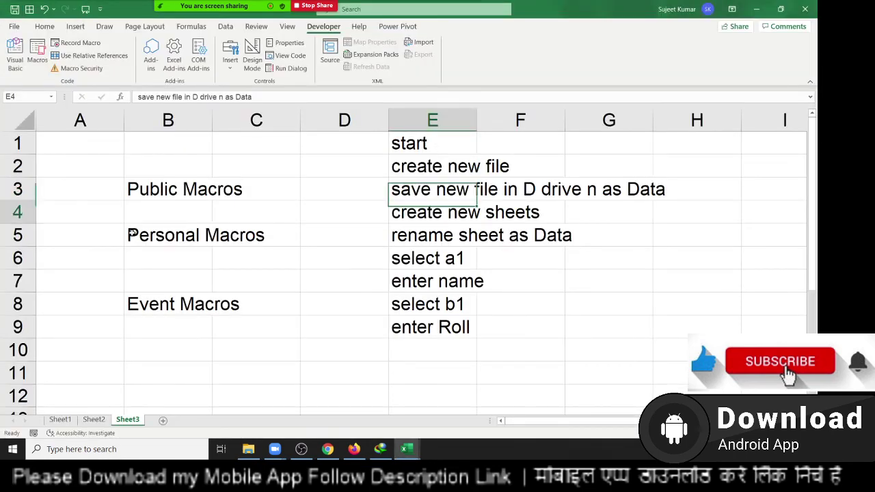
{"action": "key", "text": "Down"}
{"action": "key", "text": "Down"}
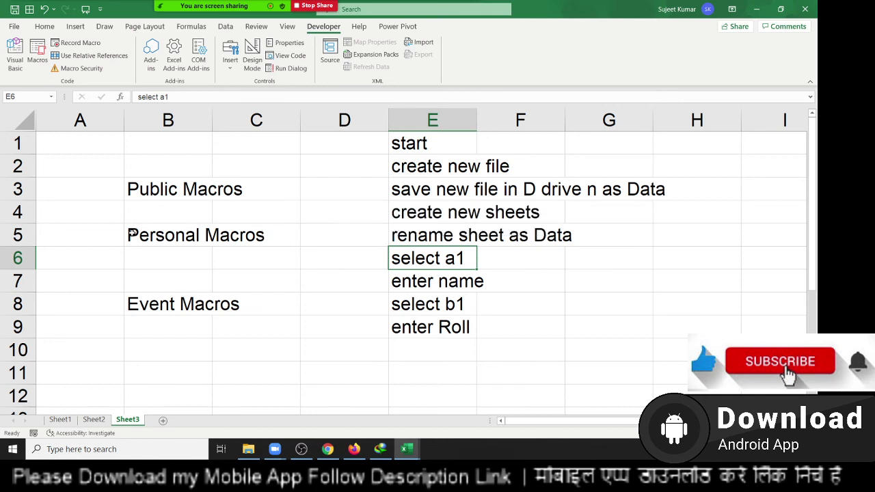
{"action": "key", "text": "alt+F11"}
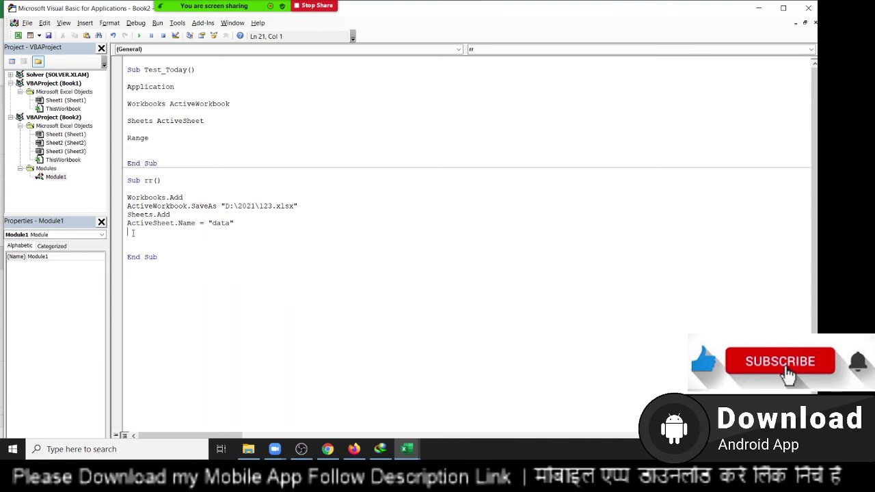
Add Range("A1").Select to macro rr and begin the next line with Selection.
{"action": "key", "text": "Return"}
{"action": "type", "text": "range("}
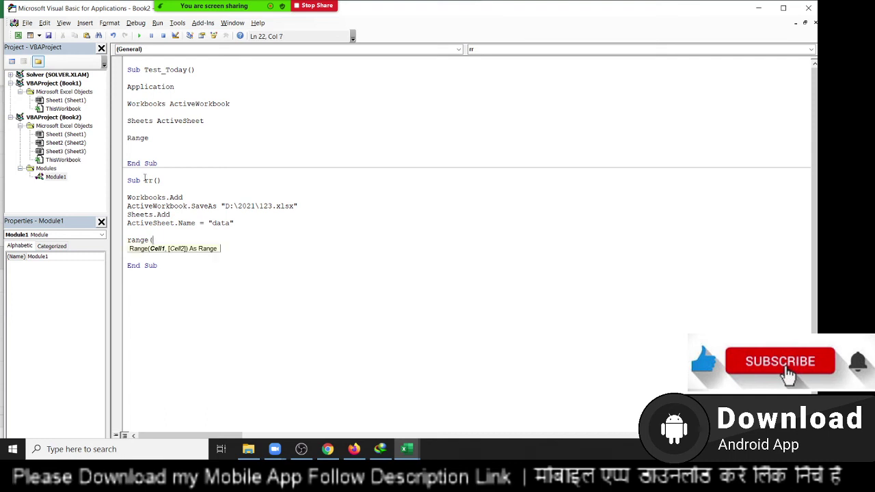
{"action": "type", "text": "\"A1\")"}
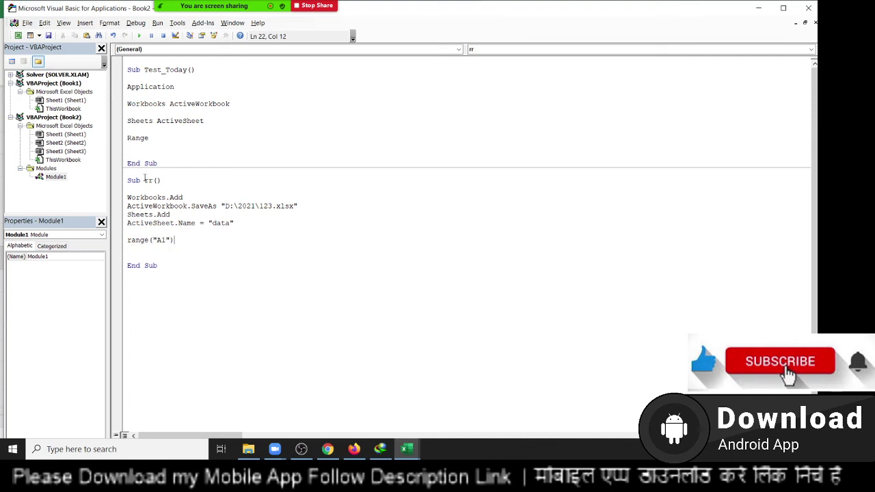
{"action": "type", "text": ".se"}
{"action": "key", "text": "Tab"}
{"action": "key", "text": "Return"}
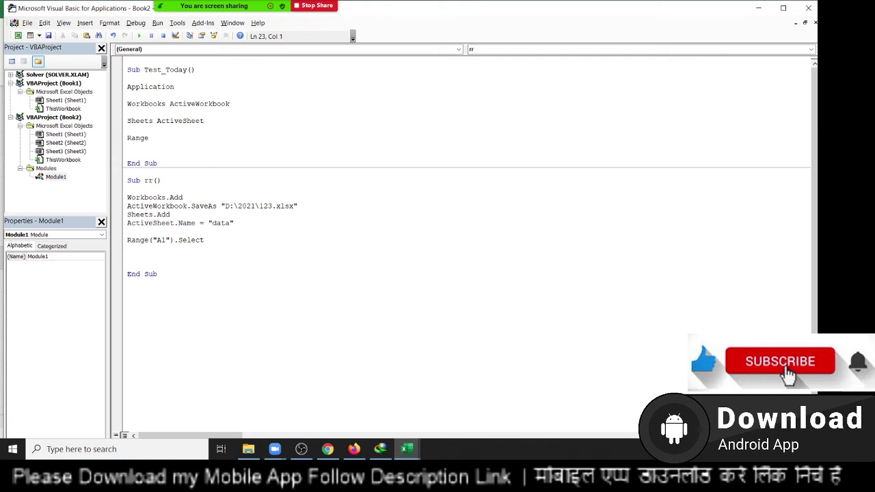
{"action": "type", "text": "selec"}
{"action": "type", "text": "tion"}
Append "cell activecell selection" to the Range note in Test_Today and dismiss the compile error.
{"action": "left_click", "coordinate": [150, 142]}
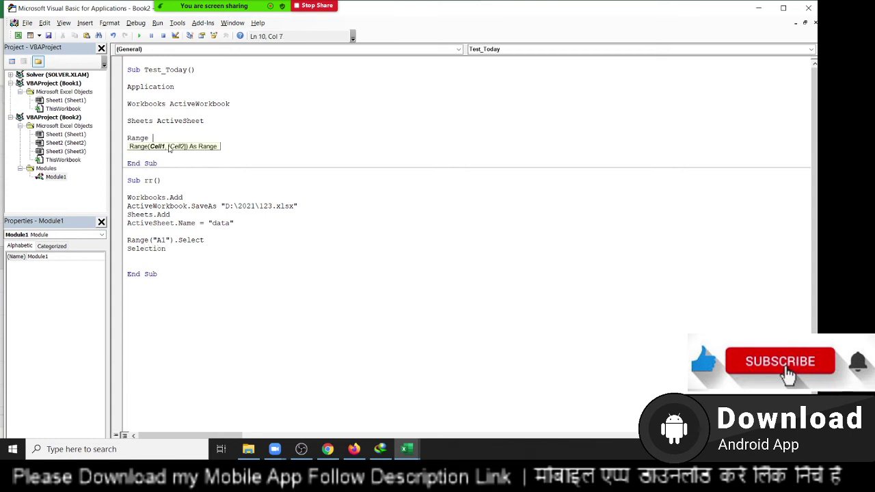
{"action": "type", "text": "cell "}
{"action": "type", "text": "act"}
{"action": "type", "text": "ivecell "}
{"action": "type", "text": "select"}
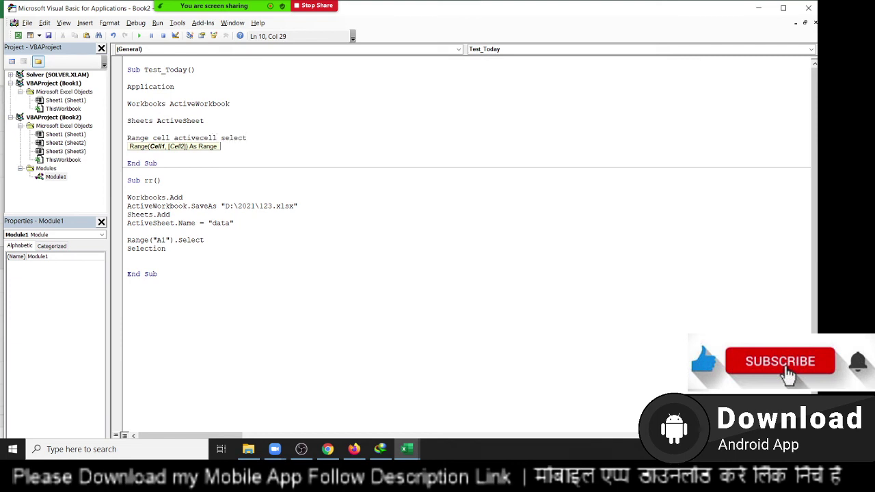
{"action": "type", "text": "ion"}
{"action": "left_click", "coordinate": [216, 222]}
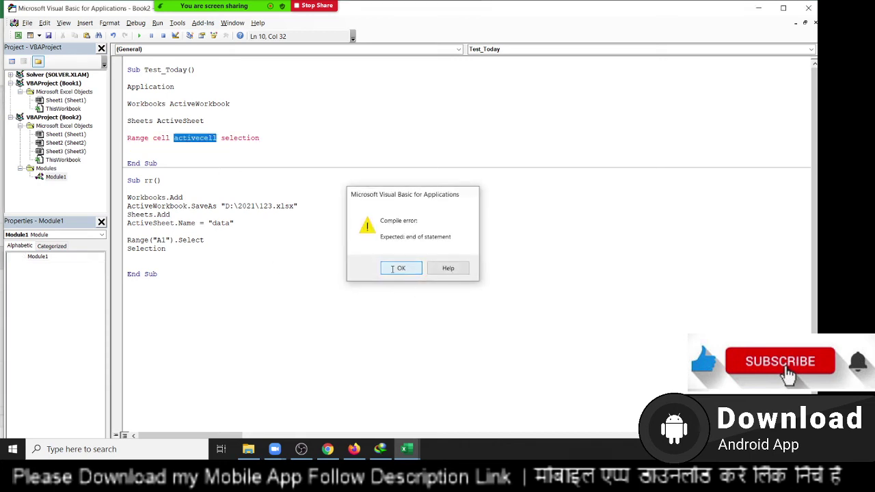
{"action": "left_click", "coordinate": [396, 271]}
{"action": "left_click", "coordinate": [273, 280]}
{"action": "left_click", "coordinate": [169, 250]}
{"action": "type", "text": "."}
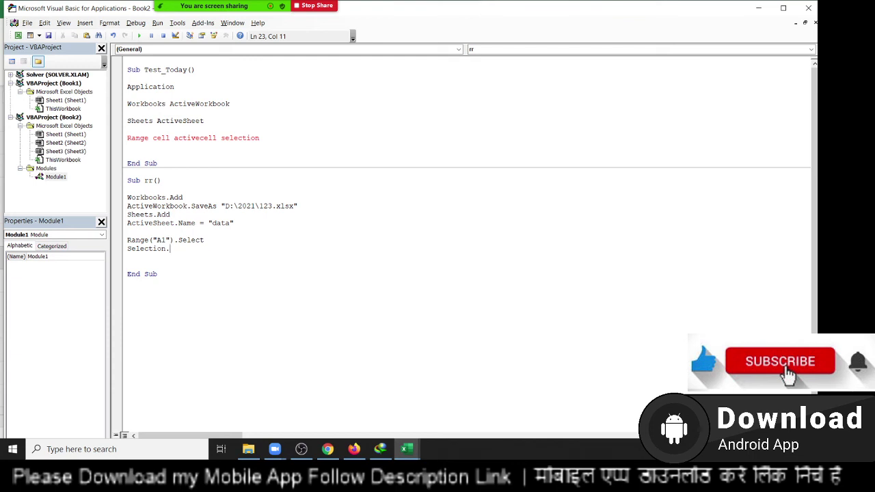
Complete Selection.Value = "Name" for A1 and duplicate the two A1 lines below.
{"action": "type", "text": "v"}
{"action": "type", "text": "alue = \""}
{"action": "type", "text": "Name\""}
{"action": "key", "text": "Return"}
{"action": "key", "text": "Up"}
{"action": "key", "text": "Up"}
{"action": "key", "text": "shift+Down"}
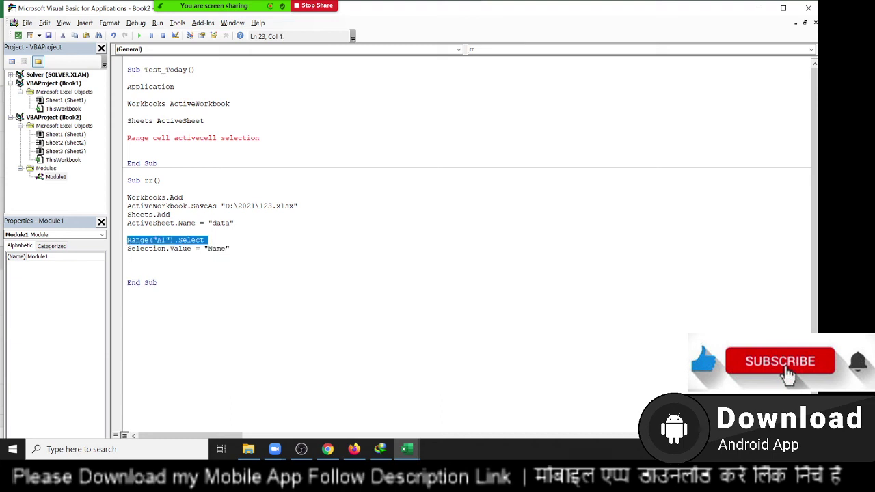
{"action": "key", "text": "shift+Down"}
{"action": "key", "text": "ctrl+c"}
{"action": "key", "text": "Down"}
{"action": "key", "text": "ctrl+v"}
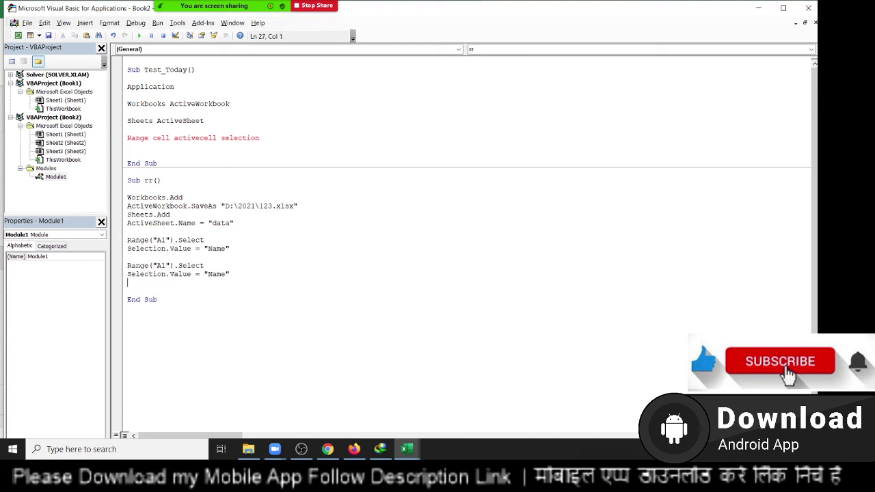
Change the duplicated cell reference to b1, then switch back to Excel's step list.
{"action": "left_click", "coordinate": [167, 265]}
{"action": "key", "text": "BackSpace"}
{"action": "key", "text": "BackSpace"}
{"action": "type", "text": "b1"}
{"action": "left_click", "coordinate": [183, 274]}
{"action": "left_click_drag", "start_coordinate": [266, 299], "coordinate": [114, 224]}
{"action": "left_click", "coordinate": [186, 299]}
{"action": "left_click_drag", "start_coordinate": [178, 289], "coordinate": [122, 196]}
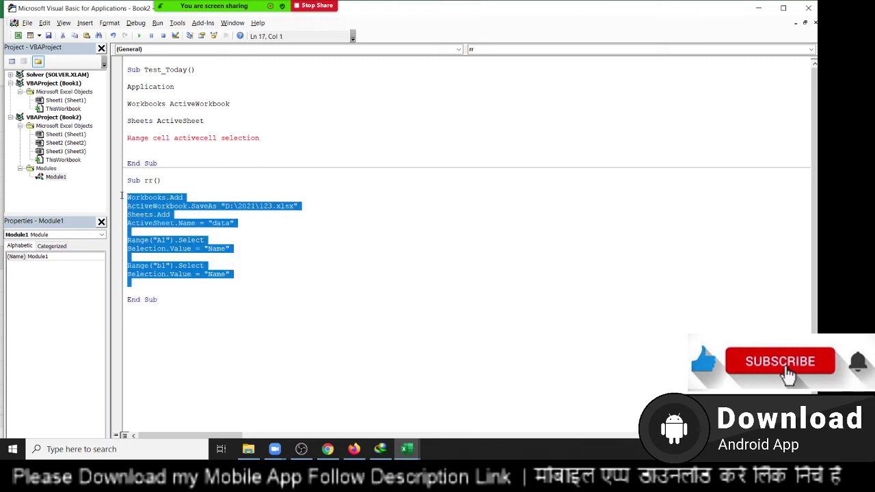
{"action": "key", "text": "alt+F11"}
{"action": "left_click_drag", "start_coordinate": [419, 335], "coordinate": [397, 149]}
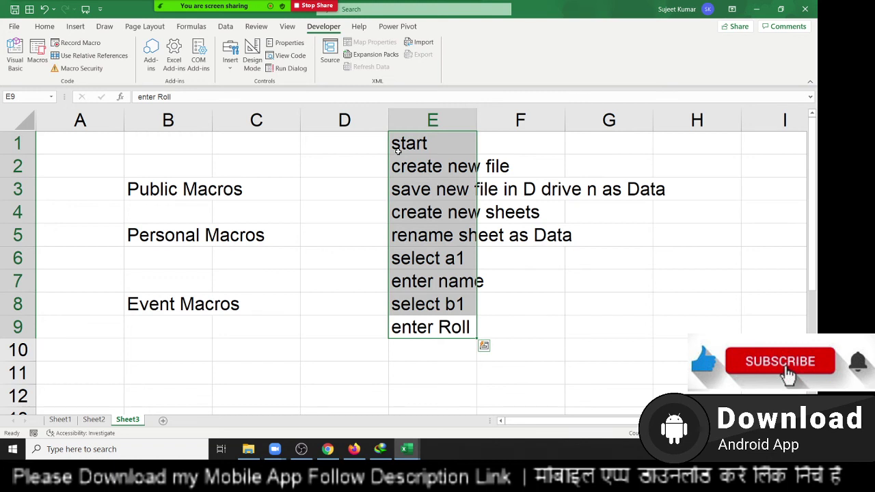
{"action": "left_click", "coordinate": [430, 256]}
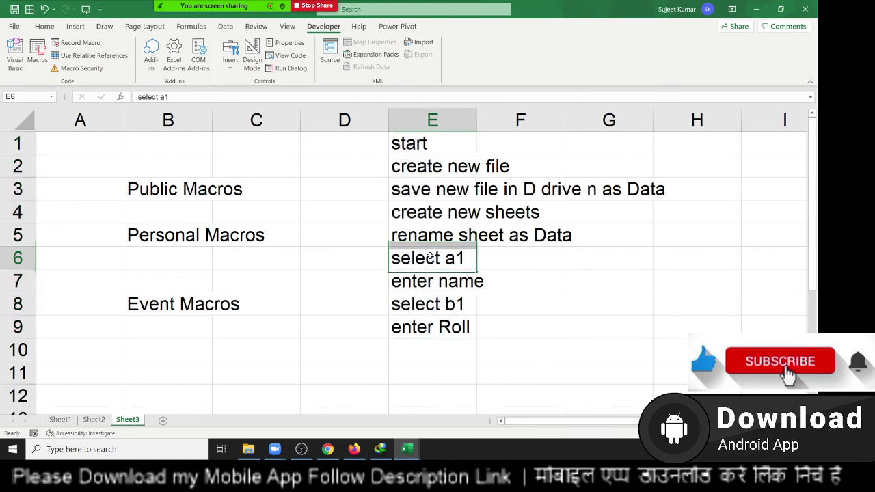
{"action": "left_click", "coordinate": [430, 276]}
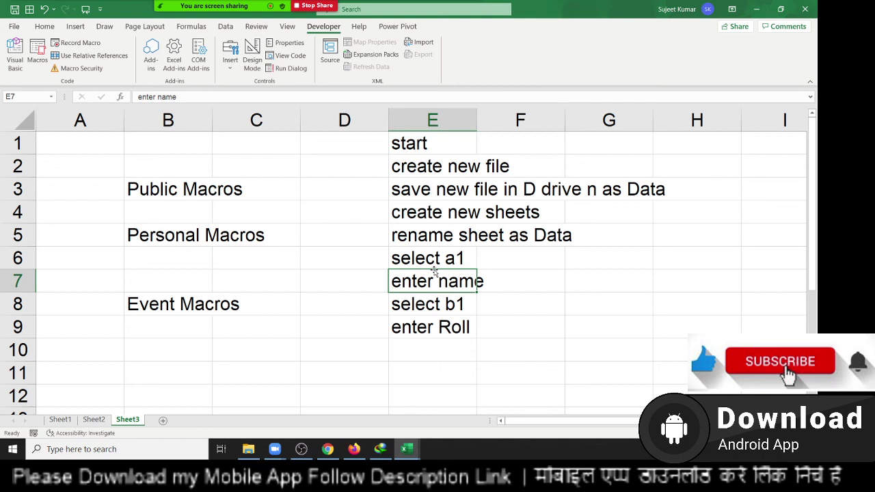
{"action": "key", "text": "ctrl+Up"}
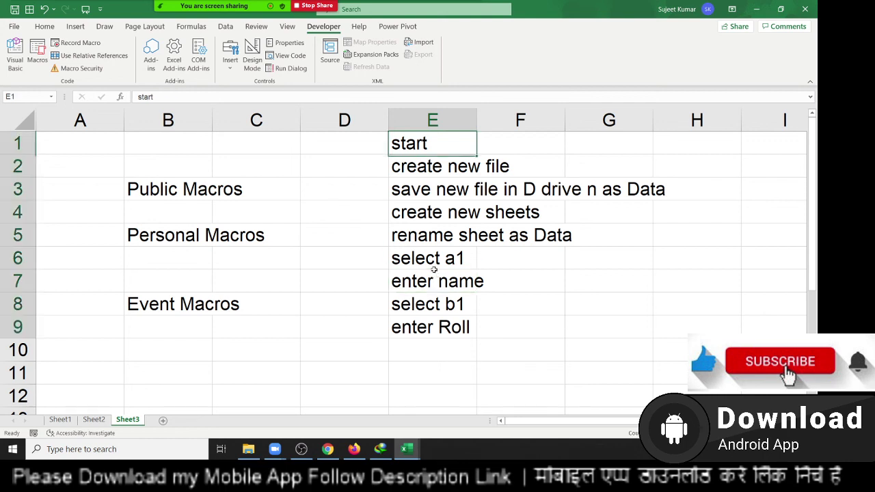
{"action": "key", "text": "ctrl+shift+Down"}
{"action": "key", "text": "Right"}
{"action": "key", "text": "Down"}
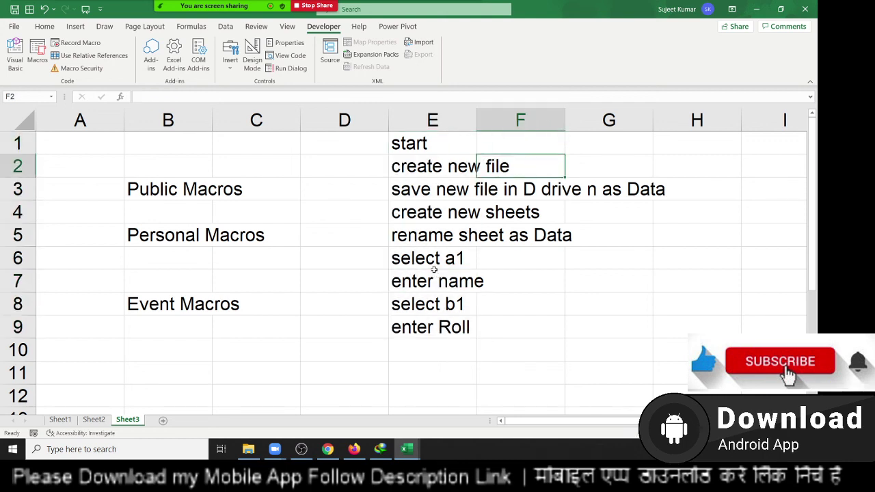
{"action": "key", "text": "Right"}
{"action": "key", "text": "Right"}
{"action": "key", "text": "Down"}
{"action": "key", "text": "Left"}
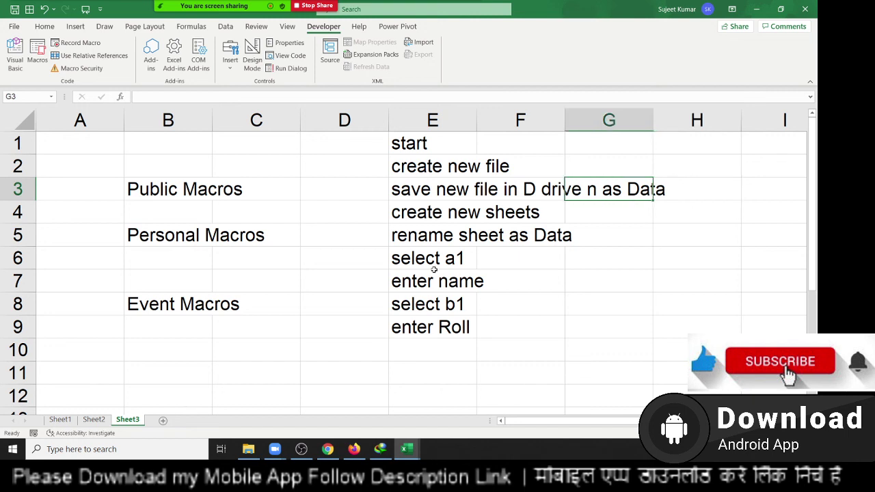
{"action": "key", "text": "Left"}
{"action": "key", "text": "Left"}
{"action": "key", "text": "Down"}
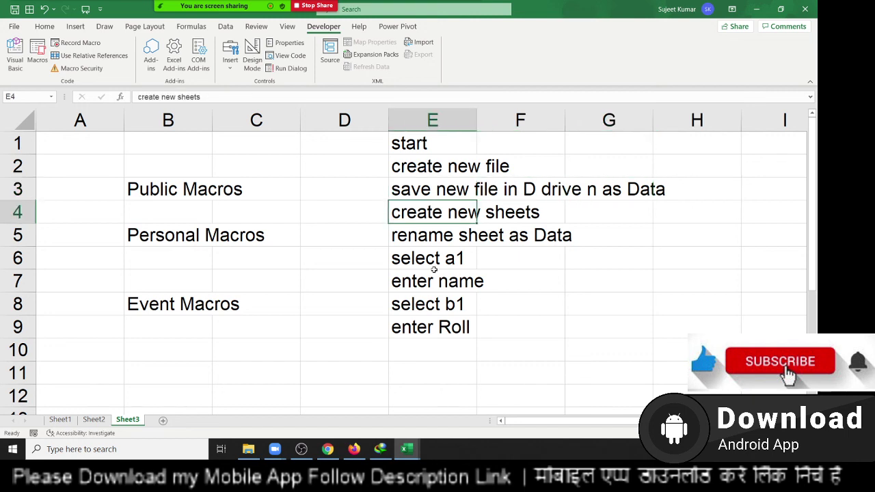
{"action": "key", "text": "Down"}
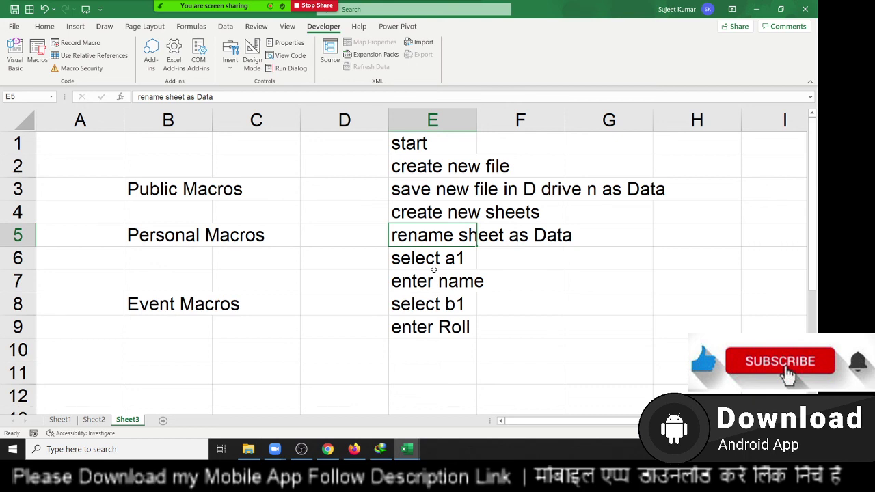
{"action": "key", "text": "ctrl+shift+Up"}
{"action": "left_click", "coordinate": [434, 271]}
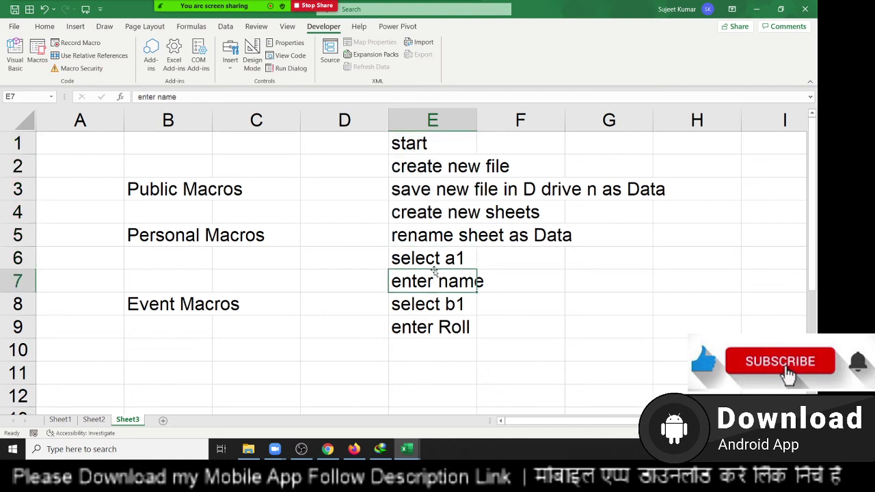
{"action": "key", "text": "Right"}
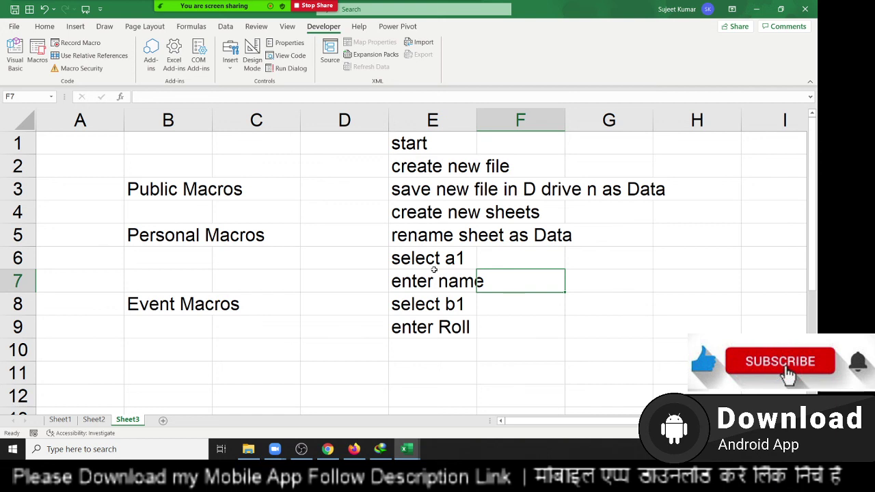
{"action": "key", "text": "Right"}
{"action": "key", "text": "Left"}
{"action": "key", "text": "Down"}
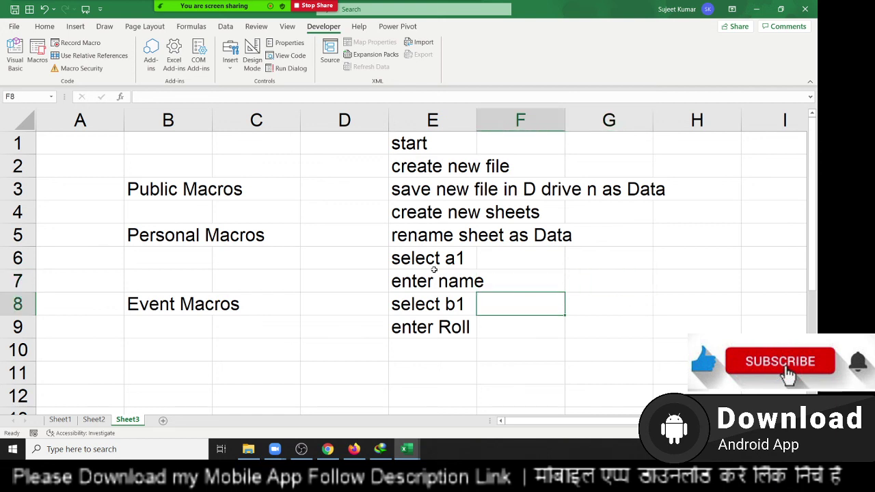
{"action": "key", "text": "Down"}
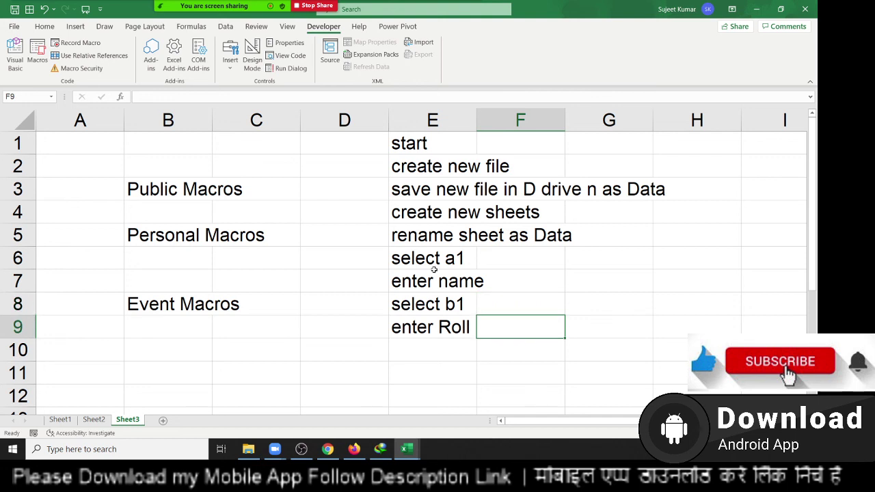
{"action": "key", "text": "Up"}
{"action": "key", "text": "Up"}
{"action": "key", "text": "Up"}
{"action": "key", "text": "Right"}
{"action": "key", "text": "Up"}
{"action": "key", "text": "Up"}
{"action": "key", "text": "Right"}
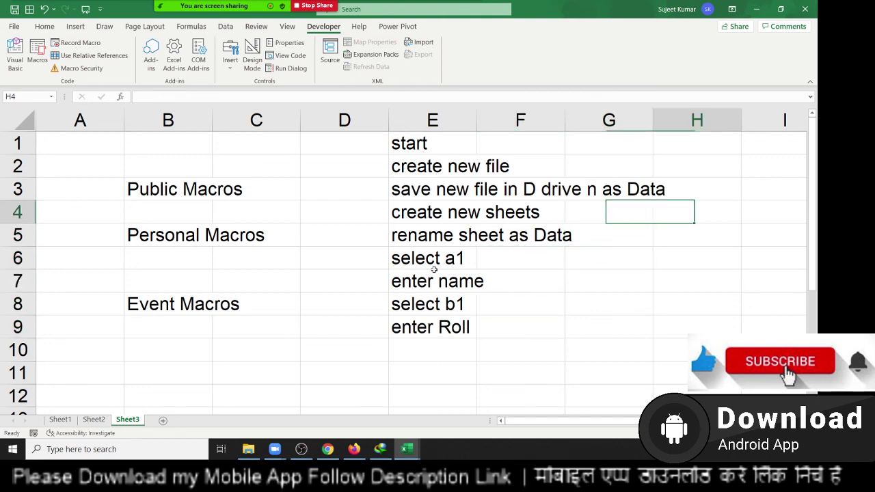
{"action": "key", "text": "Up"}
{"action": "key", "text": "Up"}
{"action": "key", "text": "Left"}
{"action": "key", "text": "Left"}
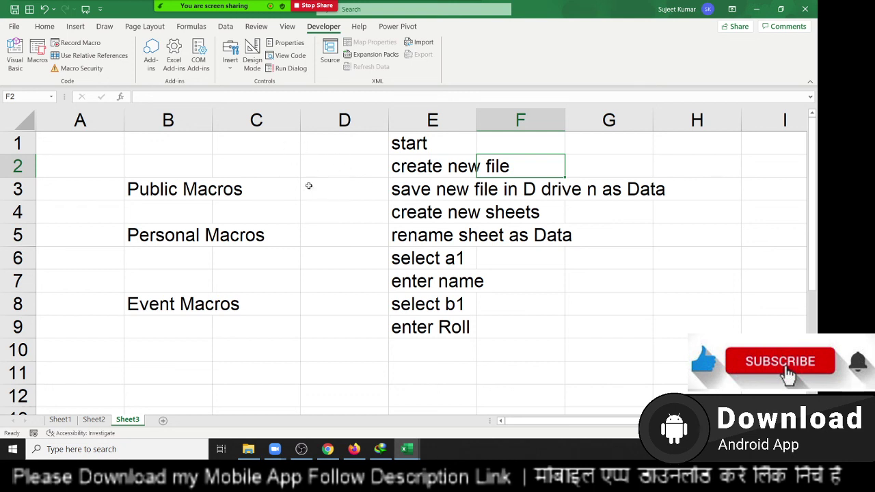
Select cell G8 and minimize Excel to show the desktop.
{"action": "left_click", "coordinate": [586, 296]}
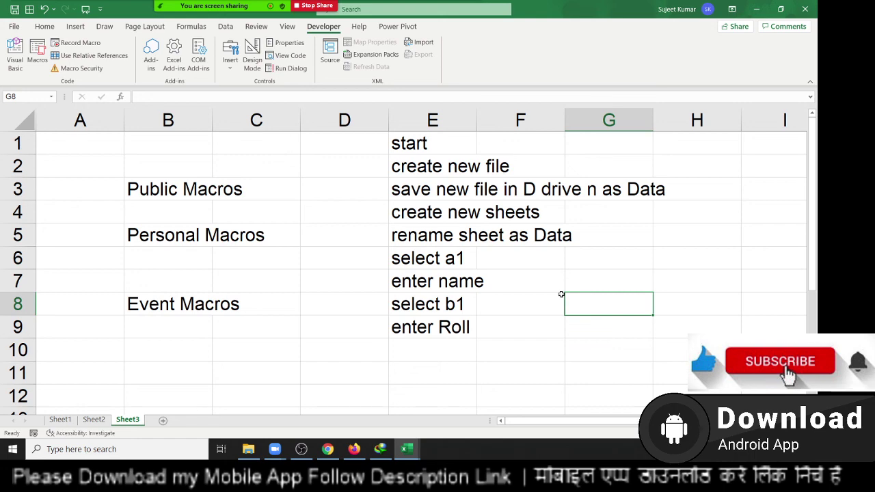
{"action": "key", "text": "super+d"}
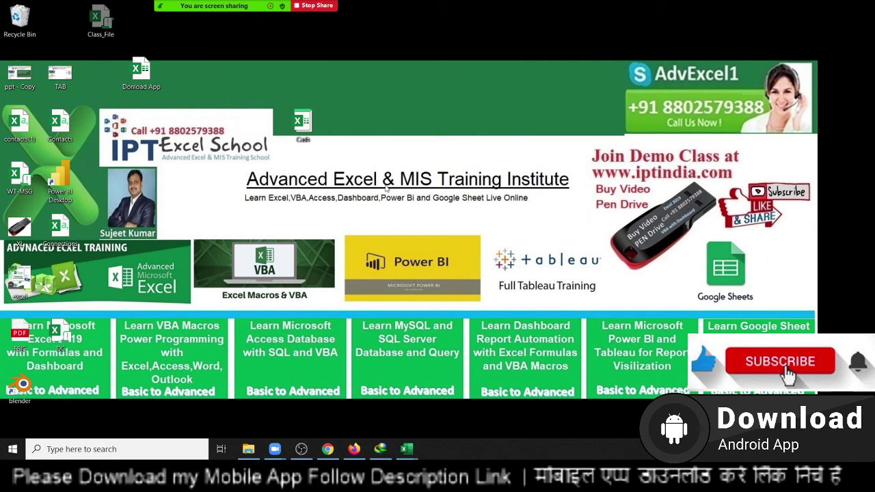
{"action": "left_click", "coordinate": [296, 129]}
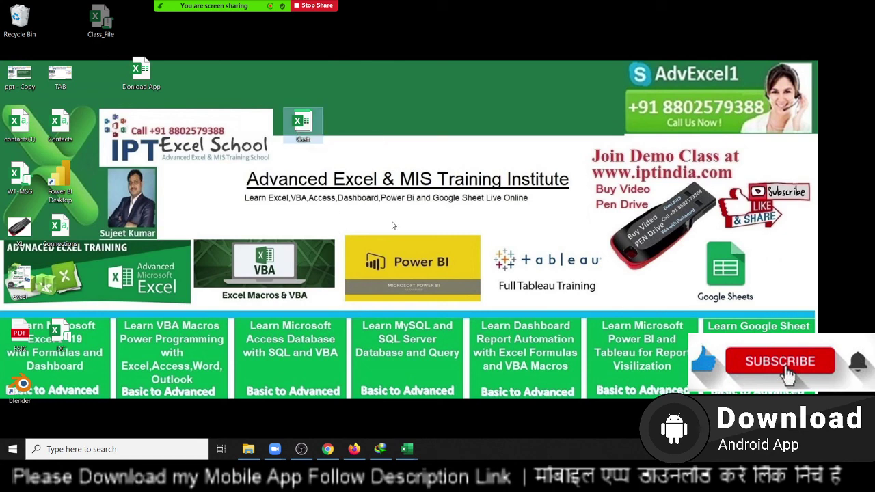
{"action": "left_click", "coordinate": [465, 12]}
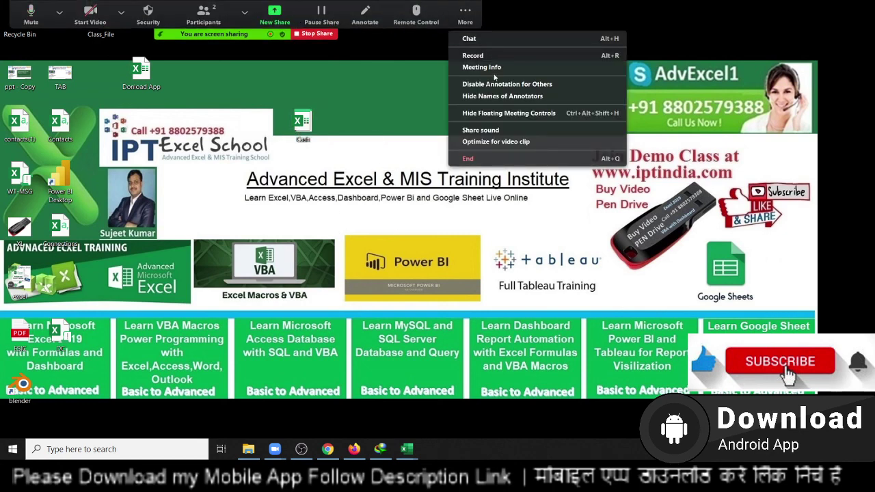
{"action": "left_click", "coordinate": [367, 133]}
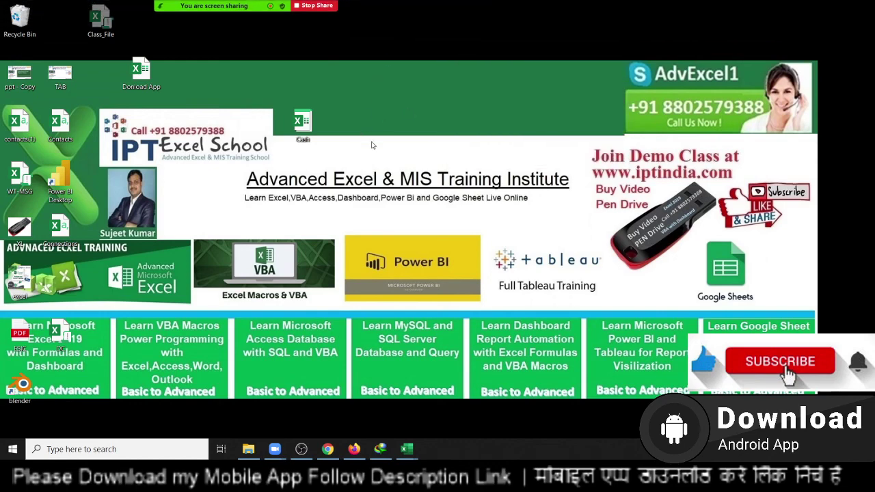